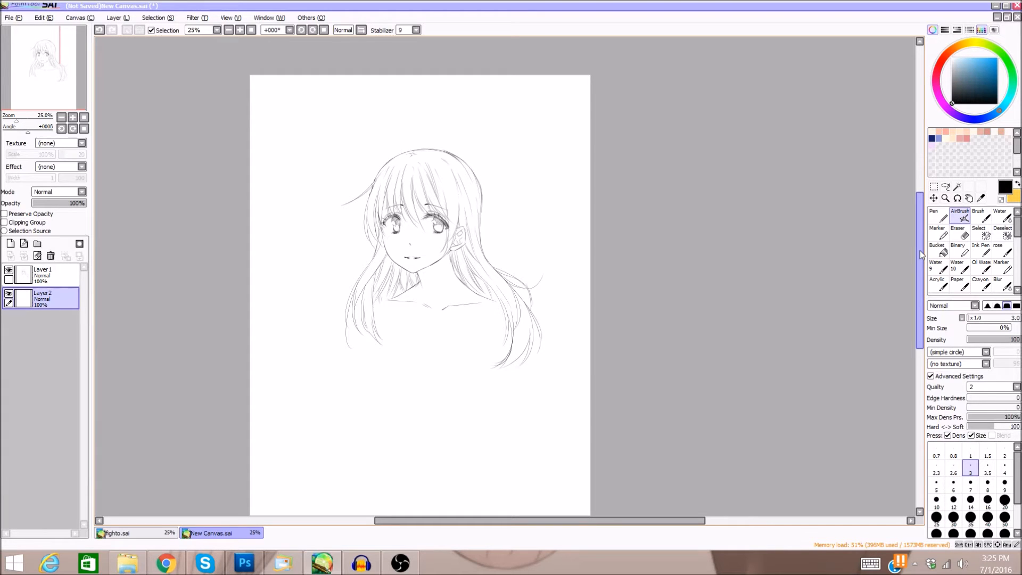
Zoom in on the girl's line art to 50% and keep Layer2 as the active layer.
{"action": "left_click", "coordinate": [239, 30]}
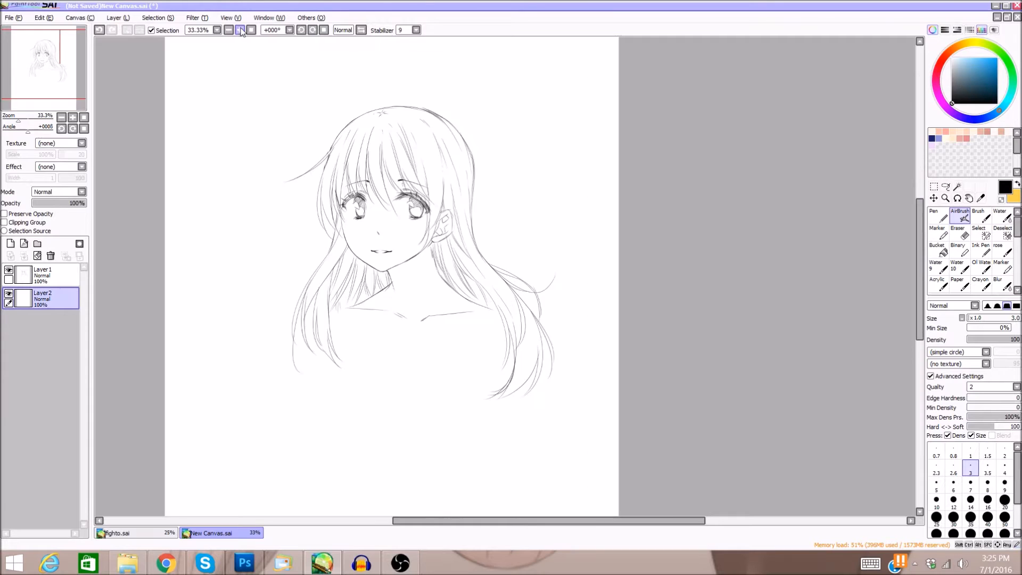
{"action": "left_click", "coordinate": [239, 30]}
{"action": "left_click_drag", "start_coordinate": [34, 78], "coordinate": [27, 72]}
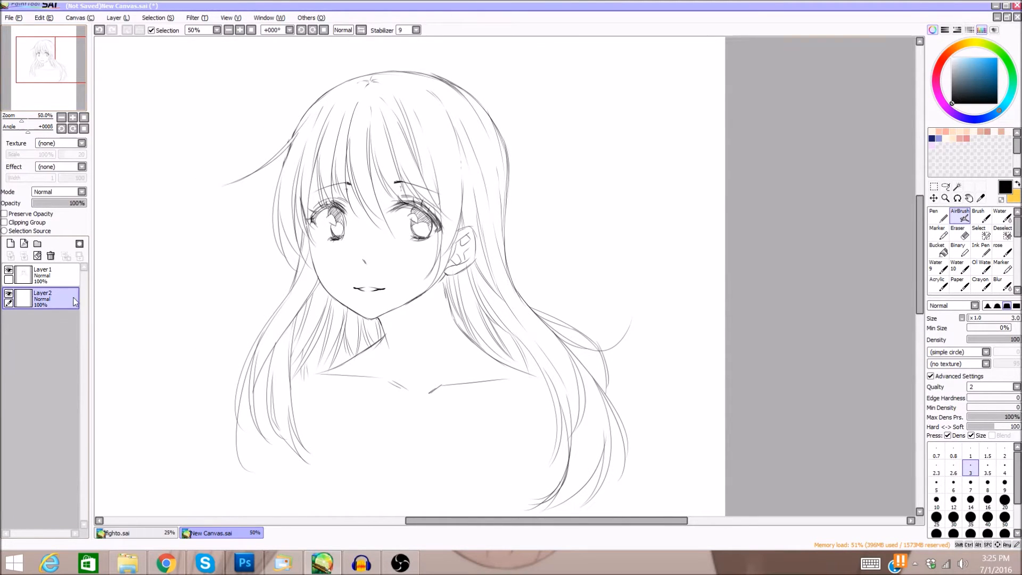
{"action": "left_click", "coordinate": [57, 269]}
{"action": "left_click", "coordinate": [52, 298]}
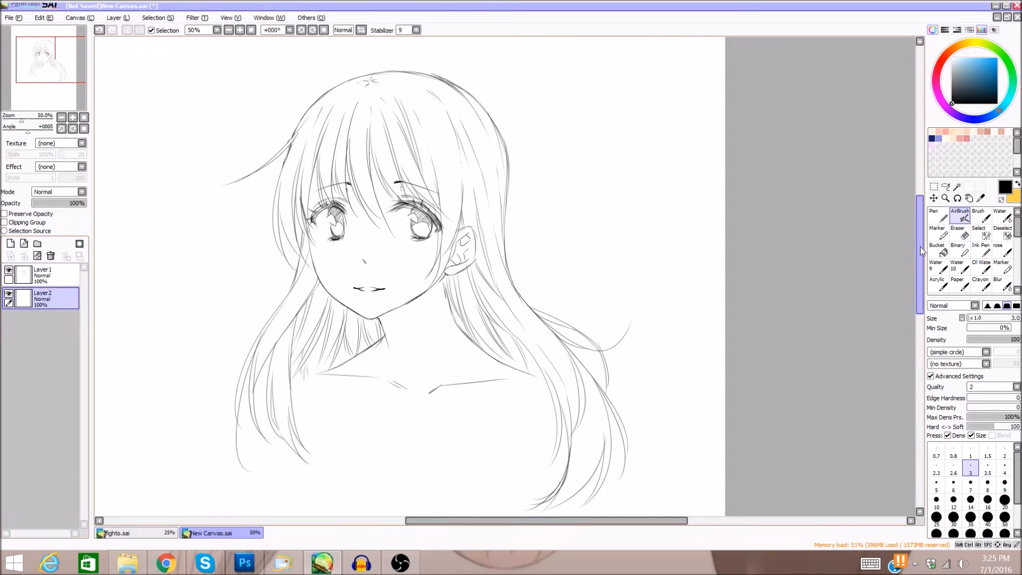
{"action": "left_click_drag", "start_coordinate": [922, 248], "coordinate": [920, 249]}
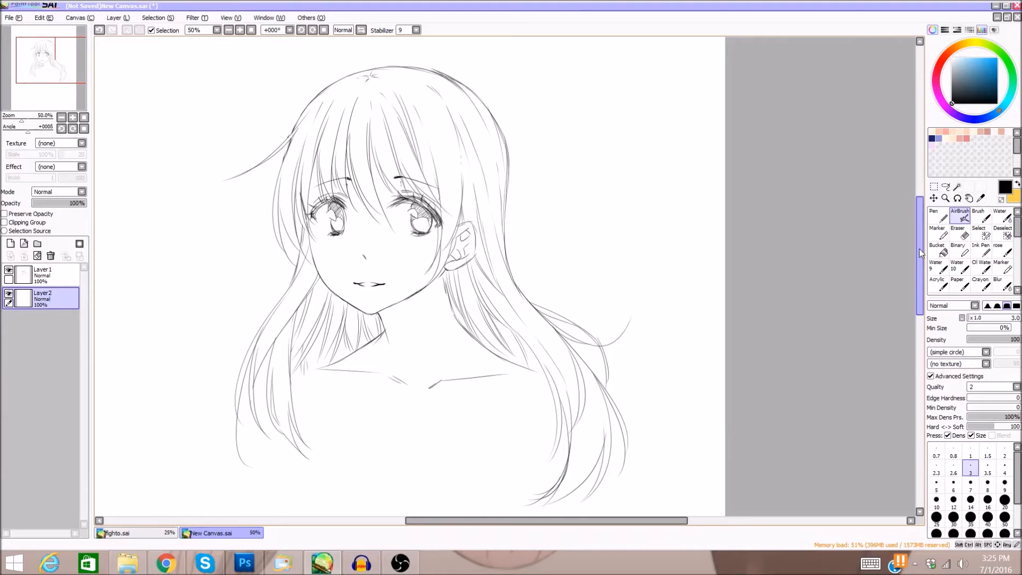
{"action": "left_click_drag", "start_coordinate": [921, 262], "coordinate": [920, 262]}
{"action": "left_click_drag", "start_coordinate": [920, 202], "coordinate": [920, 204]}
{"action": "left_click_drag", "start_coordinate": [919, 227], "coordinate": [919, 259]}
{"action": "left_click_drag", "start_coordinate": [494, 521], "coordinate": [482, 521]}
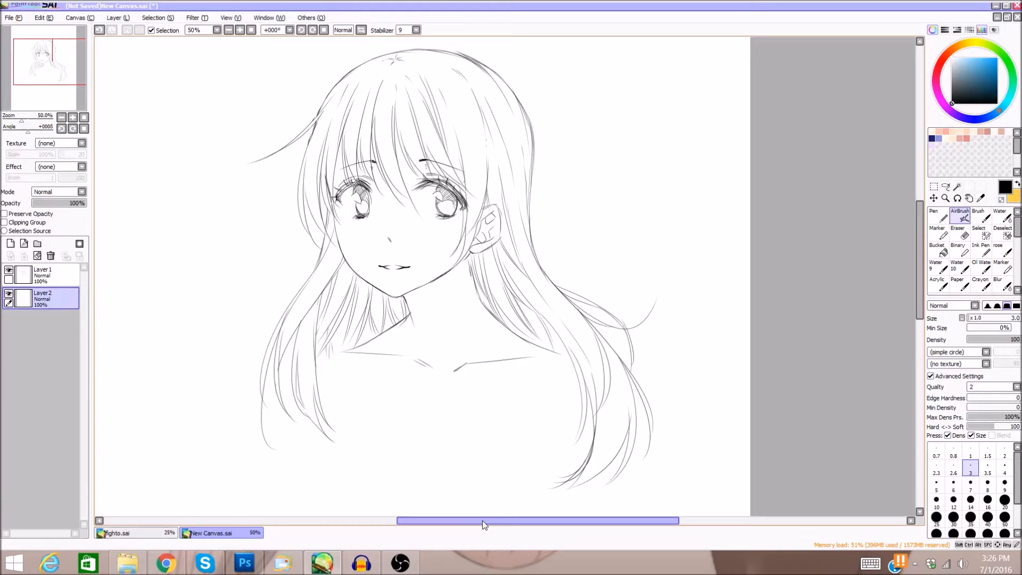
{"action": "left_click_drag", "start_coordinate": [919, 229], "coordinate": [919, 228]}
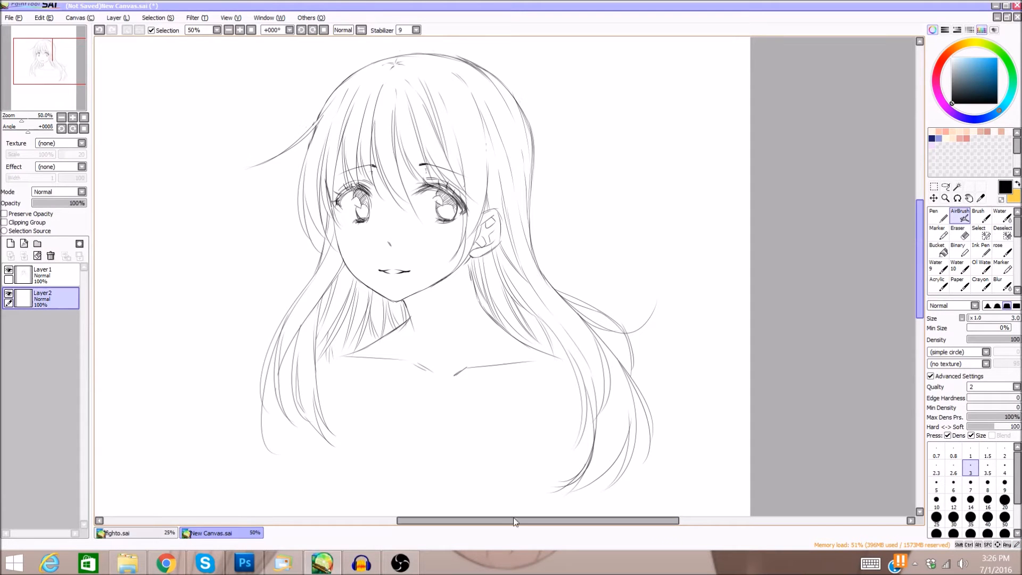
{"action": "left_click_drag", "start_coordinate": [500, 525], "coordinate": [494, 521]}
{"action": "left_click_drag", "start_coordinate": [922, 272], "coordinate": [918, 270]}
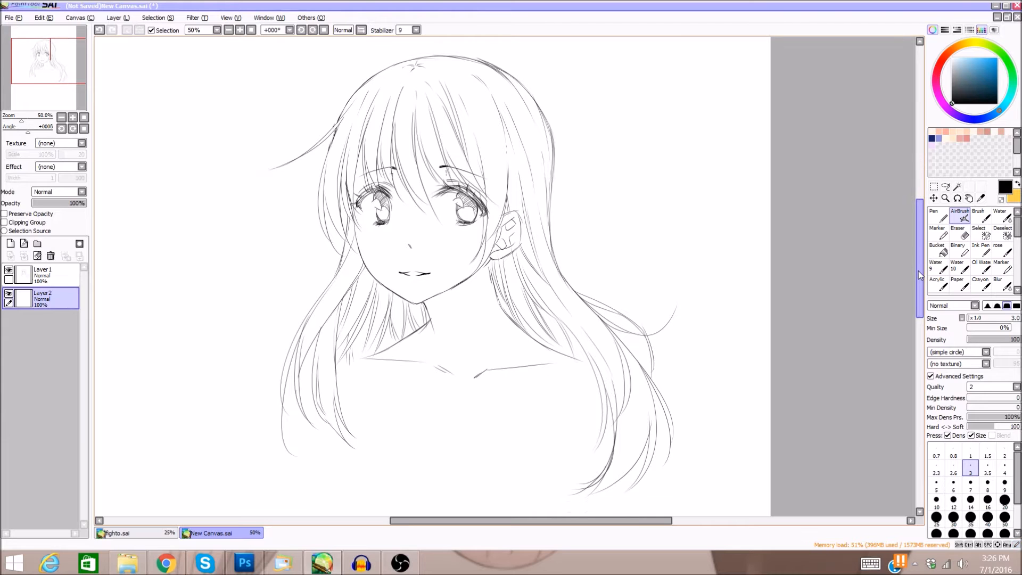
Set up the Pen tool with the saved pale orange skin swatch and a brush size of 100.
{"action": "left_click", "coordinate": [994, 131]}
{"action": "left_click", "coordinate": [939, 218]}
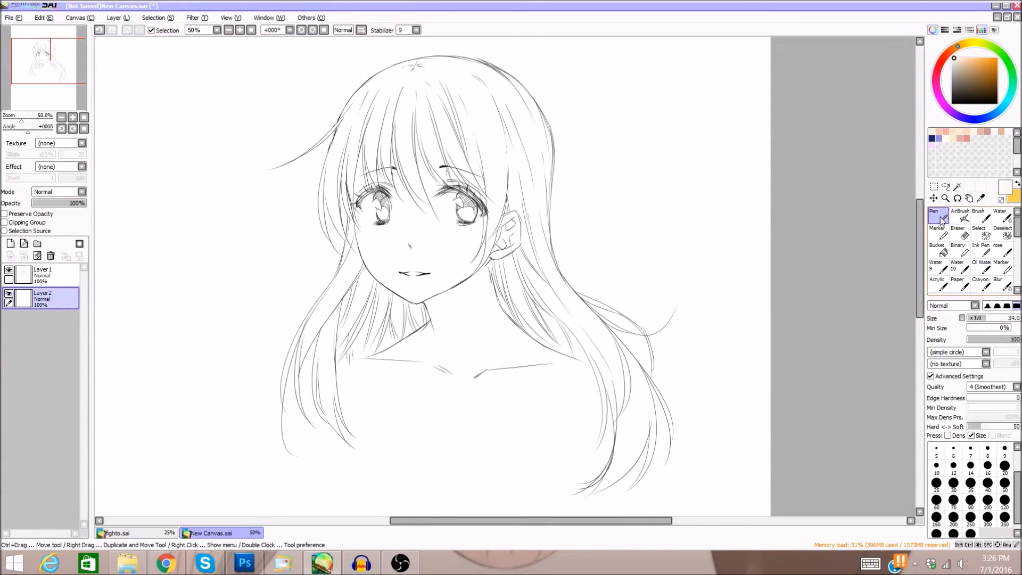
{"action": "left_click", "coordinate": [971, 518]}
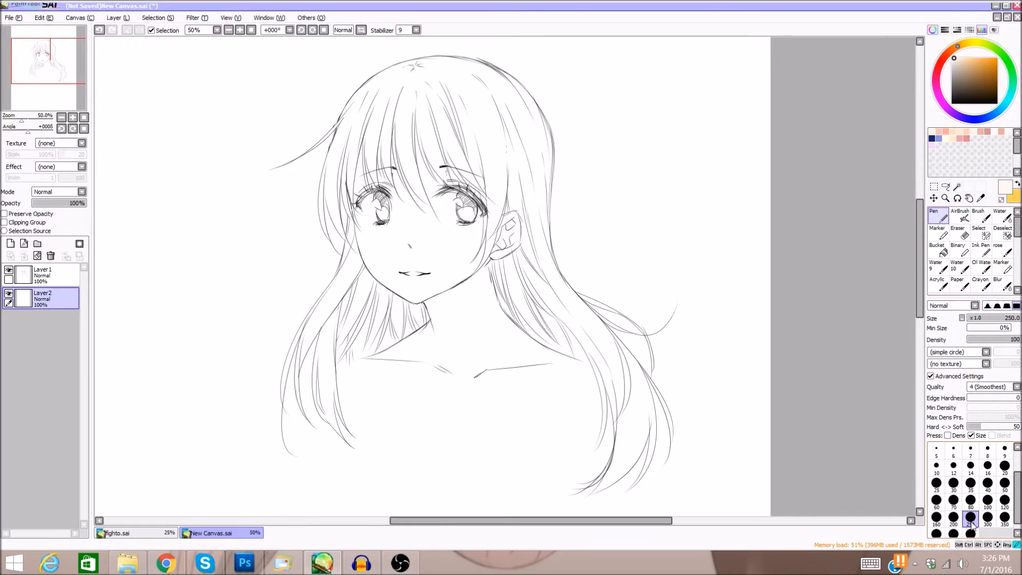
{"action": "left_click", "coordinate": [971, 532]}
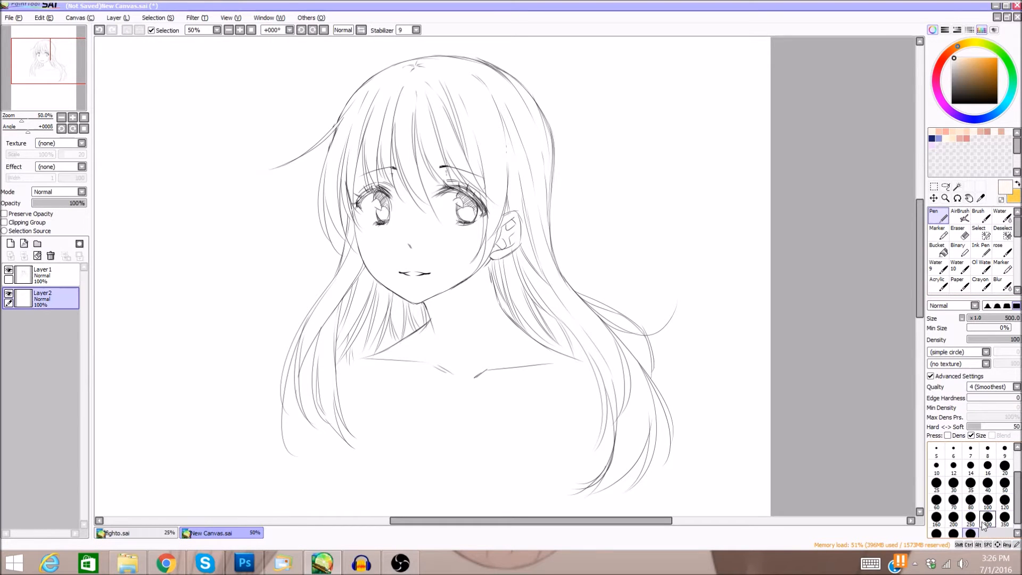
{"action": "left_click", "coordinate": [988, 518]}
{"action": "left_click", "coordinate": [970, 518]}
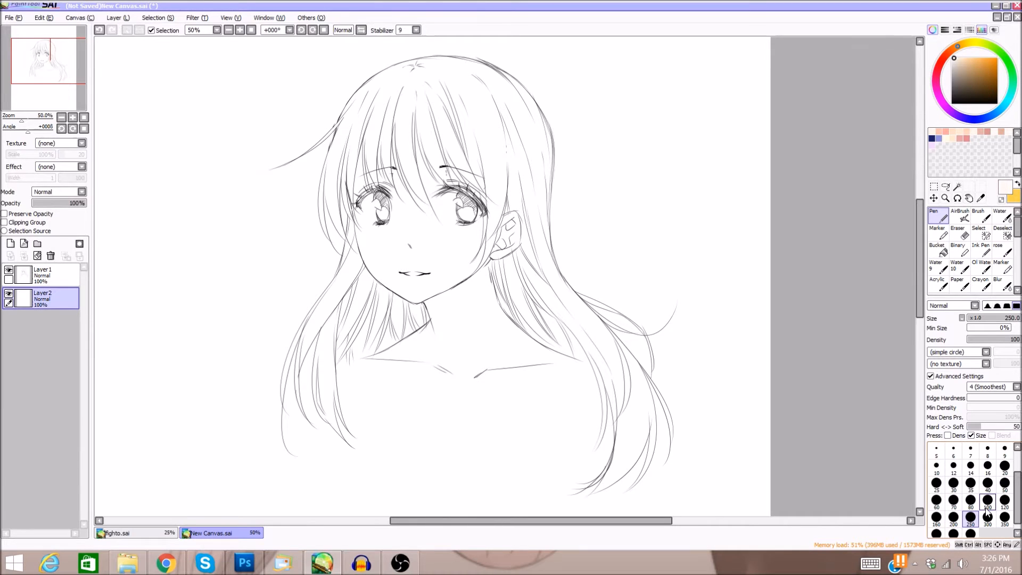
{"action": "left_click_drag", "start_coordinate": [921, 232], "coordinate": [921, 248]}
{"action": "key", "text": "["}
{"action": "key", "text": "["}
{"action": "key", "text": "["}
{"action": "key", "text": "["}
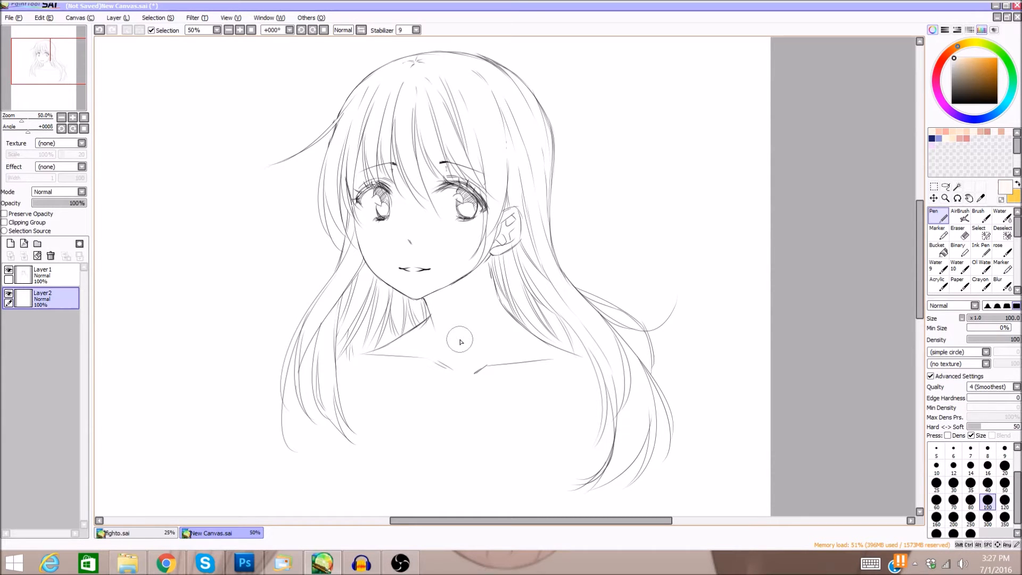
{"action": "key", "text": "e"}
{"action": "key", "text": "n"}
Paint a pale pink and a pale orange test patch beside the hair to compare skin tones.
{"action": "left_click", "coordinate": [1009, 131]}
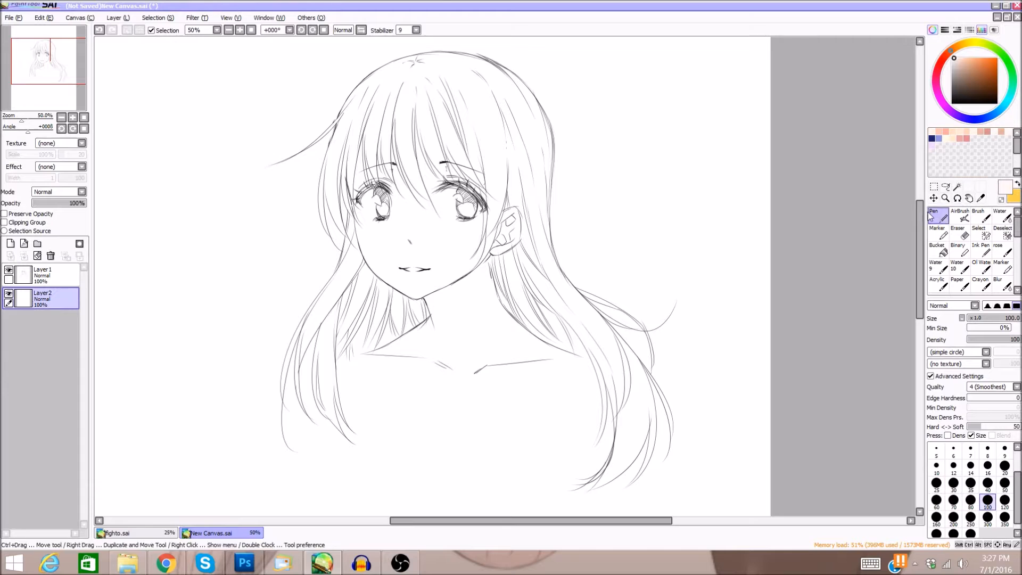
{"action": "left_click_drag", "start_coordinate": [924, 210], "coordinate": [923, 208]}
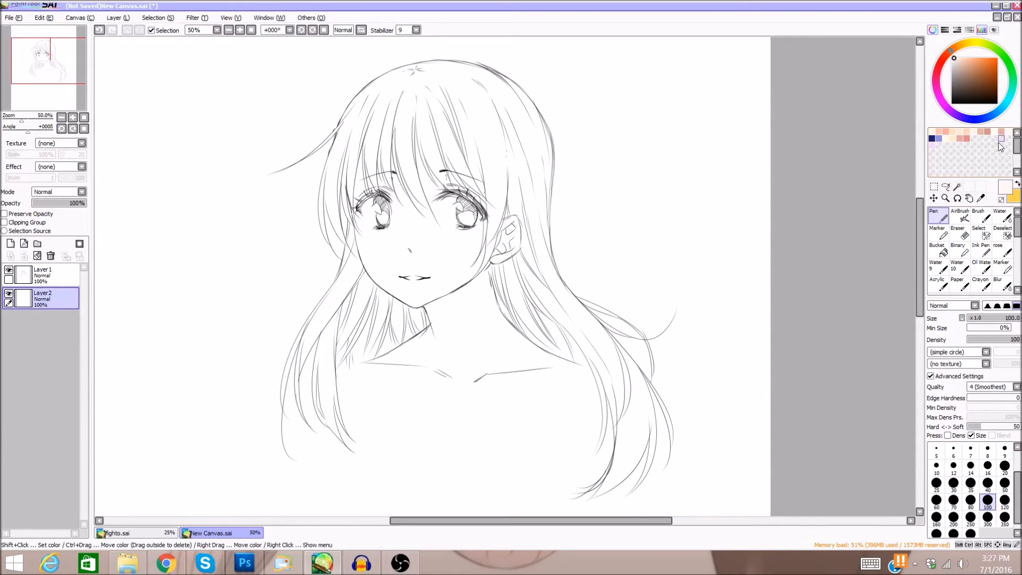
{"action": "left_click_drag", "start_coordinate": [922, 207], "coordinate": [923, 209]}
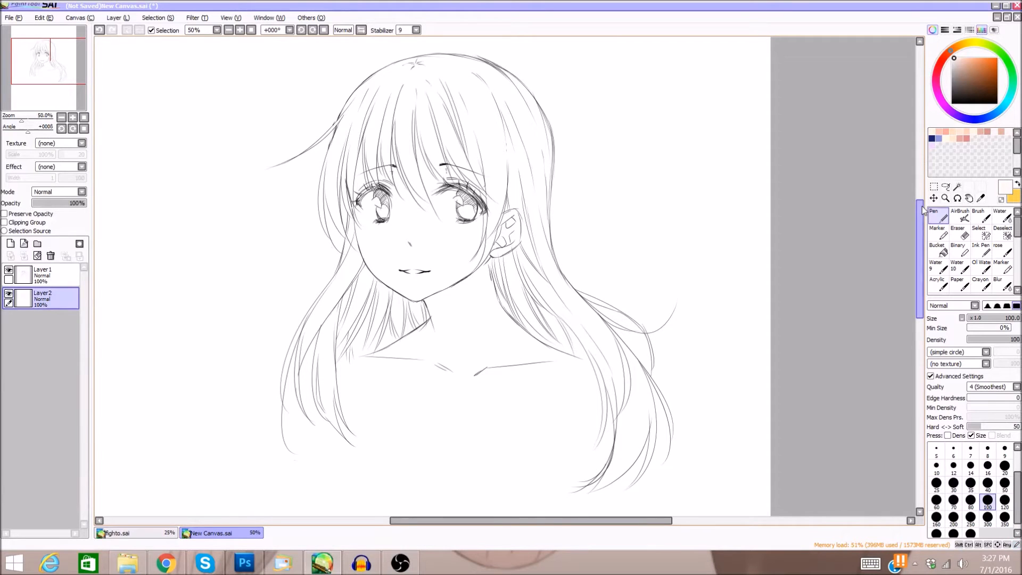
{"action": "mouse_move", "coordinate": [607, 178]}
{"action": "left_mouse_down"}
{"action": "mouse_move", "coordinate": [601, 203]}
{"action": "mouse_move", "coordinate": [600, 182]}
{"action": "mouse_move", "coordinate": [631, 165]}
{"action": "mouse_move", "coordinate": [613, 201]}
{"action": "mouse_move", "coordinate": [594, 196]}
{"action": "mouse_move", "coordinate": [632, 161]}
{"action": "mouse_move", "coordinate": [628, 191]}
{"action": "mouse_move", "coordinate": [597, 201]}
{"action": "mouse_move", "coordinate": [641, 162]}
{"action": "mouse_move", "coordinate": [608, 204]}
{"action": "mouse_move", "coordinate": [623, 161]}
{"action": "mouse_move", "coordinate": [622, 194]}
{"action": "mouse_move", "coordinate": [631, 161]}
{"action": "left_mouse_up"}
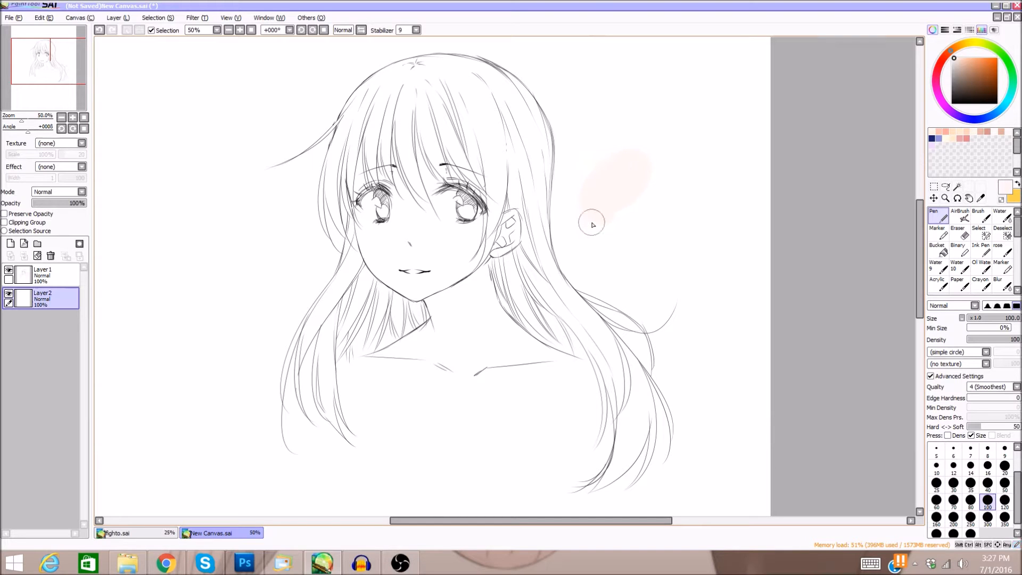
{"action": "left_click", "coordinate": [994, 132]}
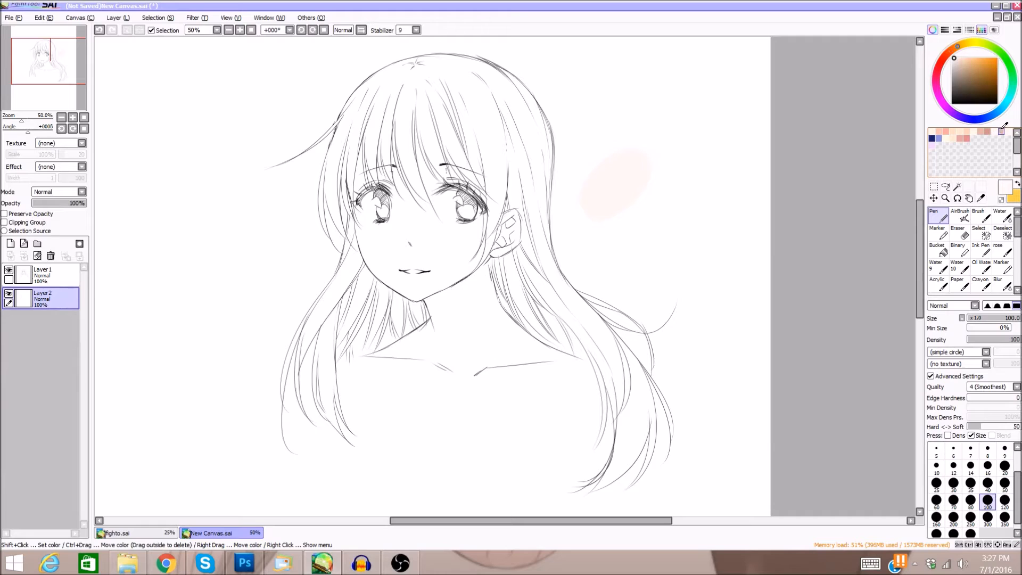
{"action": "mouse_move", "coordinate": [657, 210]}
{"action": "left_mouse_down"}
{"action": "mouse_move", "coordinate": [646, 235]}
{"action": "mouse_move", "coordinate": [681, 218]}
{"action": "mouse_move", "coordinate": [643, 242]}
{"action": "mouse_move", "coordinate": [635, 223]}
{"action": "mouse_move", "coordinate": [677, 211]}
{"action": "mouse_move", "coordinate": [633, 247]}
{"action": "mouse_move", "coordinate": [676, 213]}
{"action": "mouse_move", "coordinate": [662, 223]}
{"action": "mouse_move", "coordinate": [669, 252]}
{"action": "left_mouse_up"}
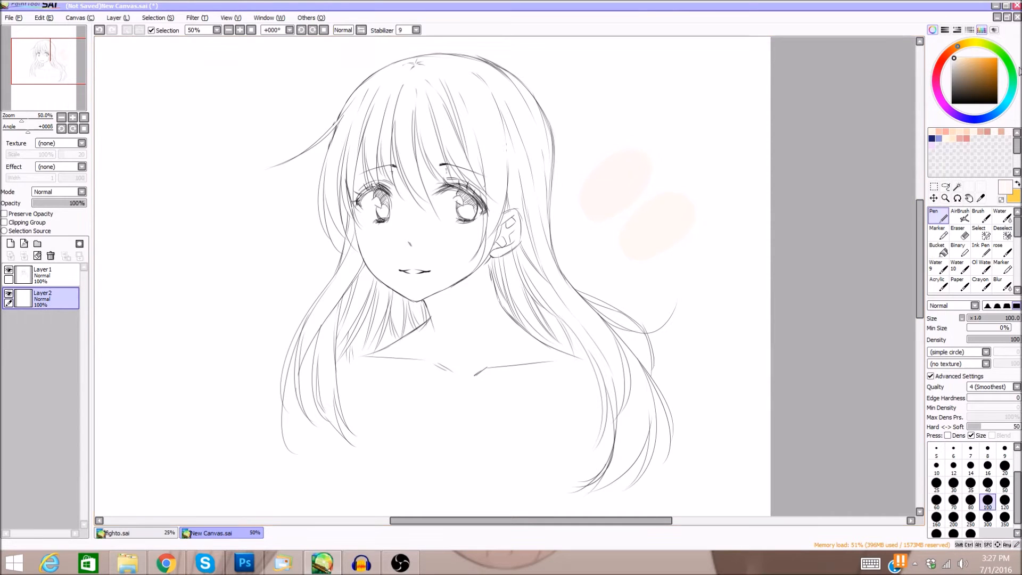
Mix a tan and a darker brown skin tone and paint a test patch of each near the upper hair.
{"action": "left_click_drag", "start_coordinate": [961, 58], "coordinate": [961, 62]}
{"action": "mouse_move", "coordinate": [675, 102]}
{"action": "left_mouse_down"}
{"action": "mouse_move", "coordinate": [700, 89]}
{"action": "mouse_move", "coordinate": [703, 108]}
{"action": "left_mouse_up"}
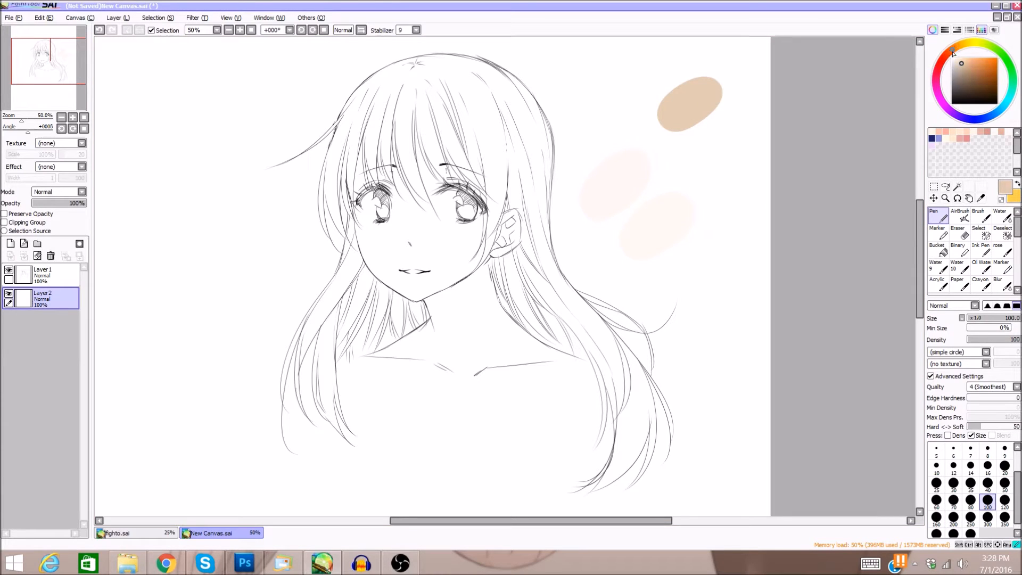
{"action": "left_click_drag", "start_coordinate": [964, 63], "coordinate": [965, 81]}
{"action": "mouse_move", "coordinate": [725, 120]}
{"action": "left_mouse_down"}
{"action": "mouse_move", "coordinate": [706, 130]}
{"action": "mouse_move", "coordinate": [731, 122]}
{"action": "mouse_move", "coordinate": [699, 148]}
{"action": "mouse_move", "coordinate": [723, 127]}
{"action": "mouse_move", "coordinate": [709, 152]}
{"action": "left_mouse_up"}
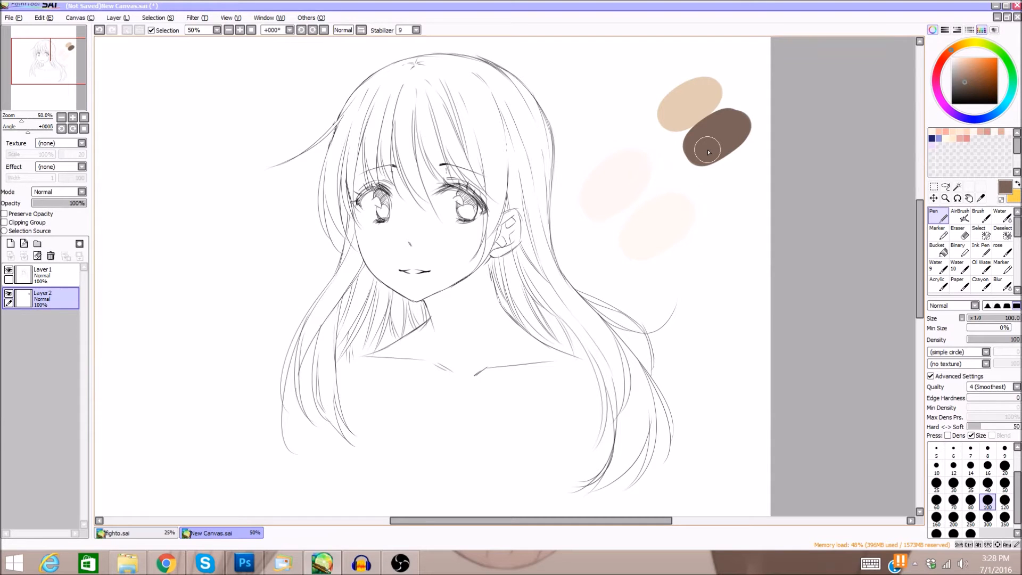
Undo the four skin-tone test patches.
{"action": "left_click", "coordinate": [99, 30]}
{"action": "left_click", "coordinate": [99, 31]}
{"action": "left_click", "coordinate": [99, 30]}
{"action": "left_click", "coordinate": [99, 30]}
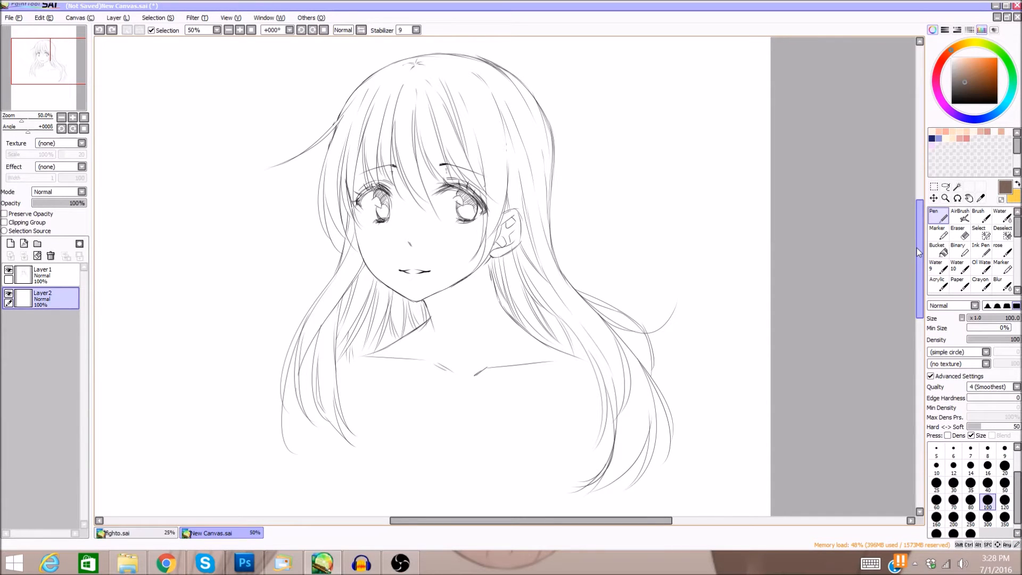
Paint the face and forehead under the line art with the saved pale orange skin swatch.
{"action": "left_click", "coordinate": [995, 131]}
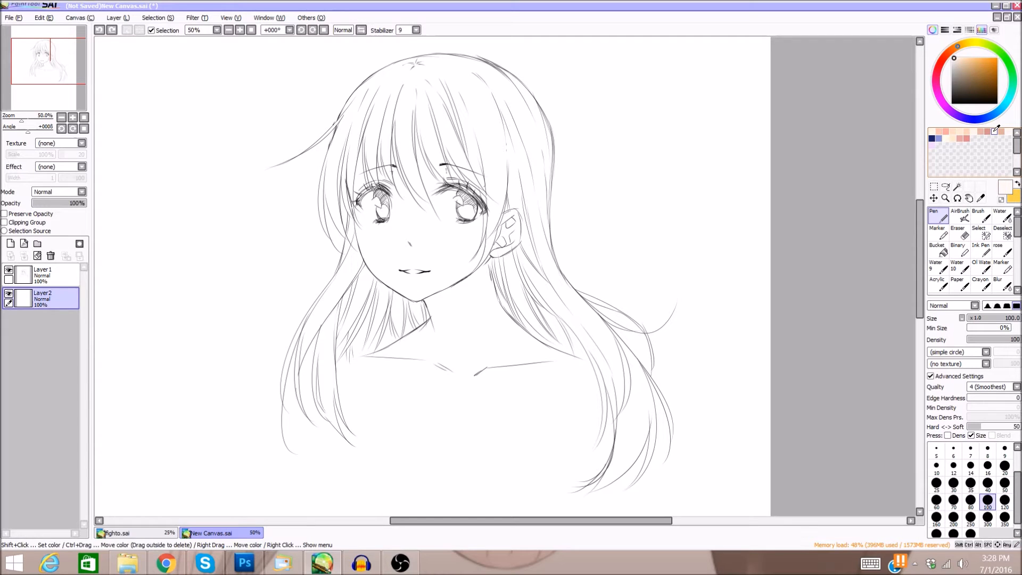
{"action": "mouse_move", "coordinate": [413, 112]}
{"action": "left_mouse_down"}
{"action": "mouse_move", "coordinate": [450, 210]}
{"action": "mouse_move", "coordinate": [366, 160]}
{"action": "mouse_move", "coordinate": [373, 240]}
{"action": "mouse_move", "coordinate": [364, 224]}
{"action": "mouse_move", "coordinate": [379, 263]}
{"action": "mouse_move", "coordinate": [375, 242]}
{"action": "mouse_move", "coordinate": [400, 279]}
{"action": "mouse_move", "coordinate": [382, 269]}
{"action": "mouse_move", "coordinate": [419, 288]}
{"action": "mouse_move", "coordinate": [469, 261]}
{"action": "mouse_move", "coordinate": [470, 247]}
{"action": "left_mouse_up"}
{"action": "mouse_move", "coordinate": [463, 185]}
{"action": "left_mouse_down"}
{"action": "mouse_move", "coordinate": [460, 172]}
{"action": "mouse_move", "coordinate": [481, 201]}
{"action": "left_mouse_up"}
{"action": "left_click_drag", "start_coordinate": [419, 132], "coordinate": [392, 172]}
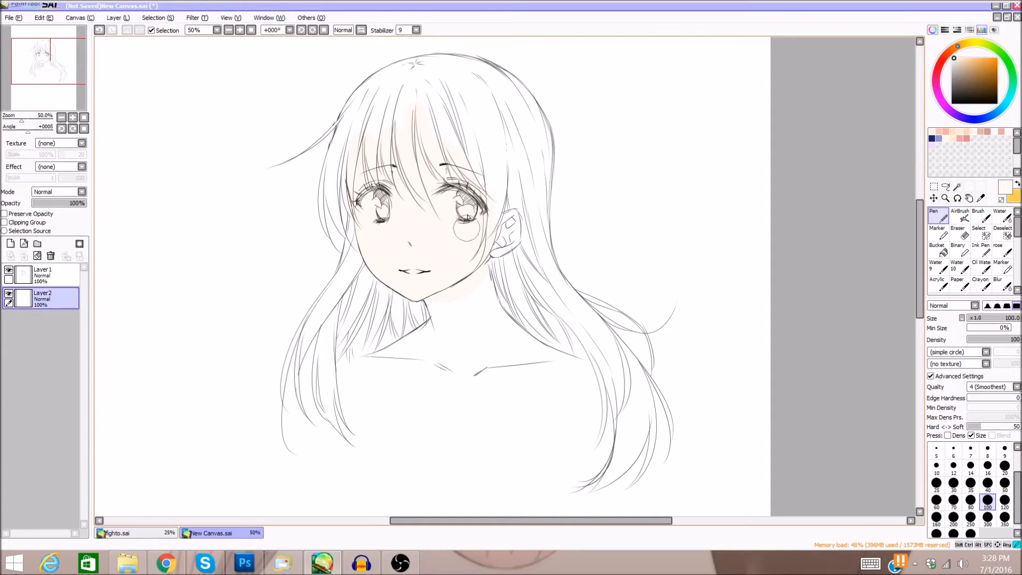
Extend the skin colour over the ear, neck and shoulders, and erase the overspill around the hair beside the neck.
{"action": "mouse_move", "coordinate": [496, 246]}
{"action": "left_mouse_down"}
{"action": "mouse_move", "coordinate": [516, 235]}
{"action": "mouse_move", "coordinate": [511, 217]}
{"action": "mouse_move", "coordinate": [502, 235]}
{"action": "left_mouse_up"}
{"action": "mouse_move", "coordinate": [445, 305]}
{"action": "left_mouse_down"}
{"action": "mouse_move", "coordinate": [442, 361]}
{"action": "mouse_move", "coordinate": [426, 343]}
{"action": "mouse_move", "coordinate": [373, 367]}
{"action": "mouse_move", "coordinate": [437, 354]}
{"action": "mouse_move", "coordinate": [452, 373]}
{"action": "mouse_move", "coordinate": [477, 293]}
{"action": "mouse_move", "coordinate": [487, 296]}
{"action": "mouse_move", "coordinate": [503, 372]}
{"action": "mouse_move", "coordinate": [559, 360]}
{"action": "mouse_move", "coordinate": [502, 330]}
{"action": "mouse_move", "coordinate": [579, 366]}
{"action": "mouse_move", "coordinate": [557, 370]}
{"action": "mouse_move", "coordinate": [582, 377]}
{"action": "mouse_move", "coordinate": [342, 374]}
{"action": "left_mouse_up"}
{"action": "key", "text": "e"}
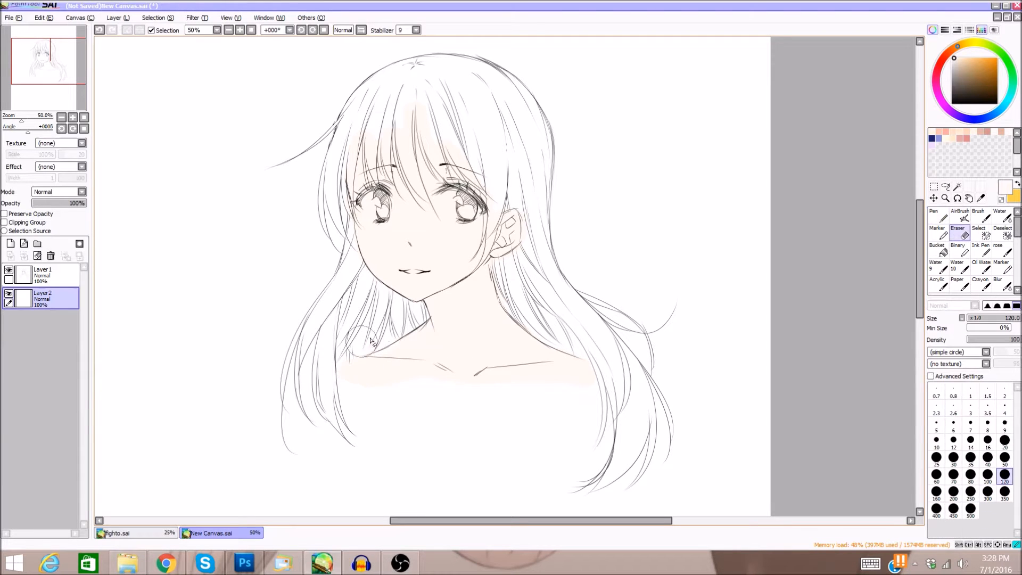
{"action": "key", "text": "n"}
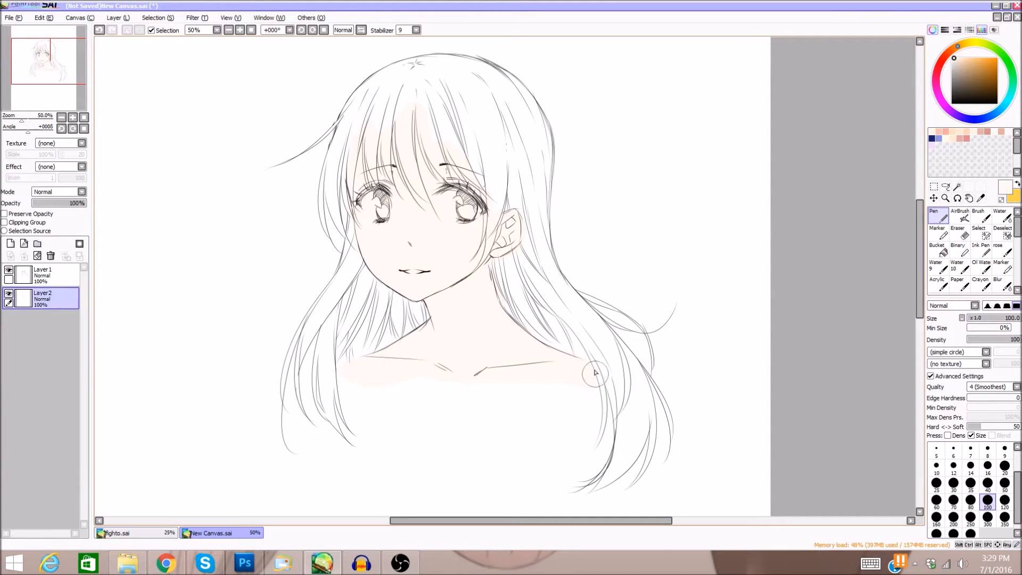
Add a new layer above the skin base layer and clip it to that layer with Clipping Group.
{"action": "left_click", "coordinate": [10, 244]}
{"action": "left_click", "coordinate": [26, 225]}
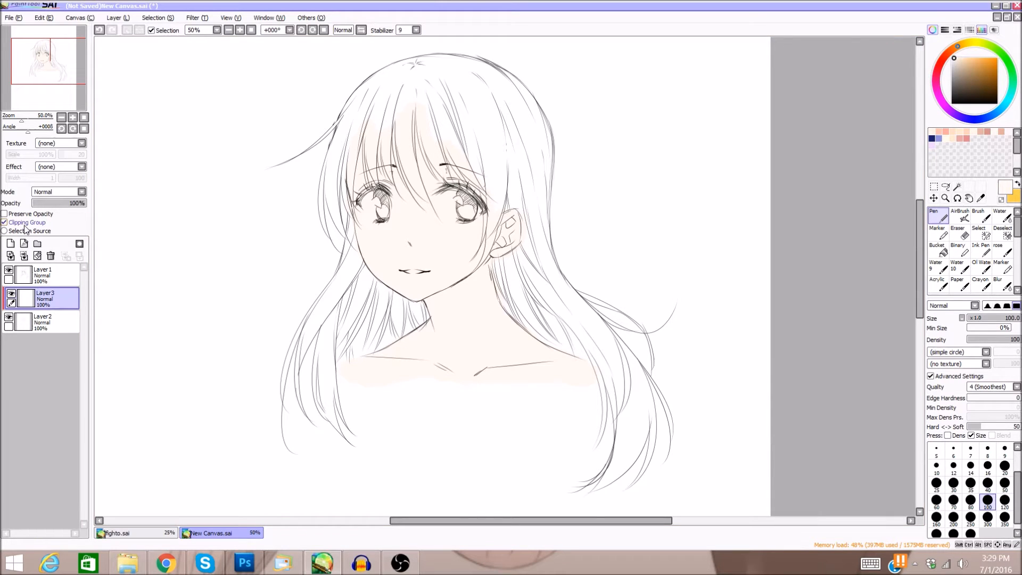
Paint dark blue test strokes across the face, neck and shoulders to demonstrate the clipped layer.
{"action": "left_click", "coordinate": [987, 119]}
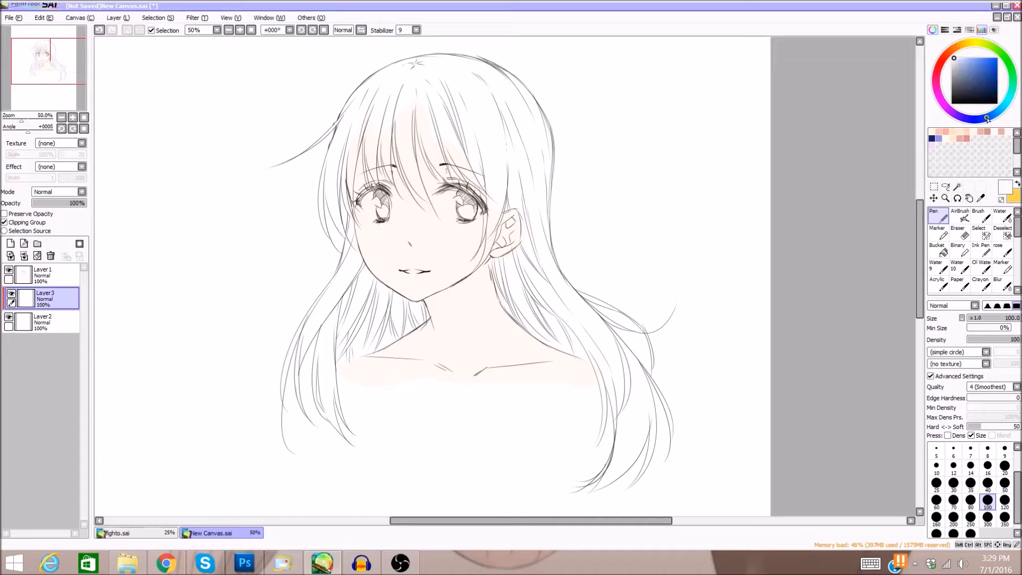
{"action": "left_click", "coordinate": [974, 83]}
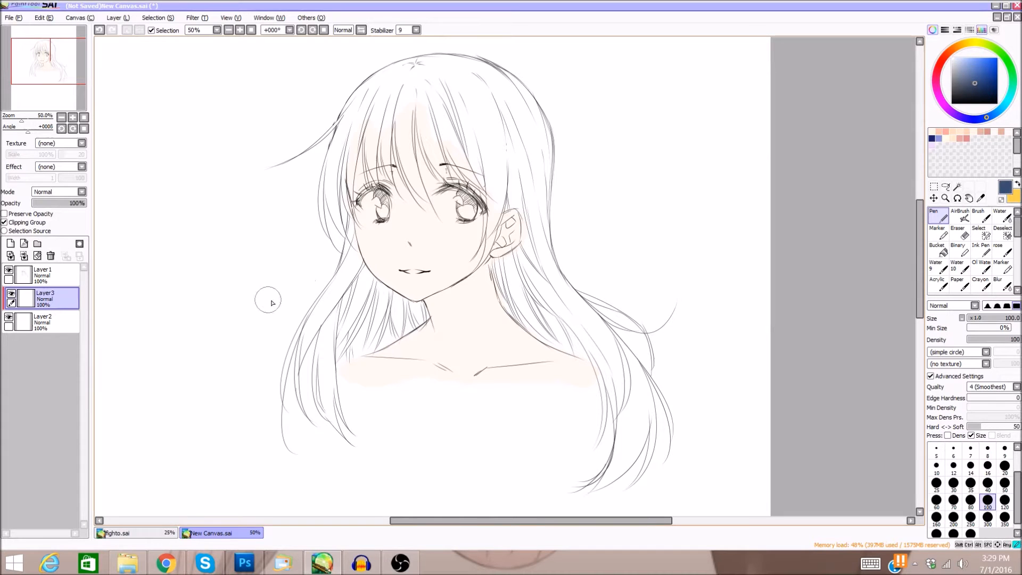
{"action": "left_click_drag", "start_coordinate": [361, 260], "coordinate": [518, 206]}
{"action": "left_click_drag", "start_coordinate": [523, 242], "coordinate": [410, 306]}
{"action": "left_click_drag", "start_coordinate": [377, 383], "coordinate": [534, 329]}
{"action": "mouse_move", "coordinate": [891, 274]}
{"action": "left_mouse_down"}
{"action": "mouse_move", "coordinate": [438, 466]}
{"action": "mouse_move", "coordinate": [728, 294]}
{"action": "mouse_move", "coordinate": [401, 494]}
{"action": "left_mouse_up"}
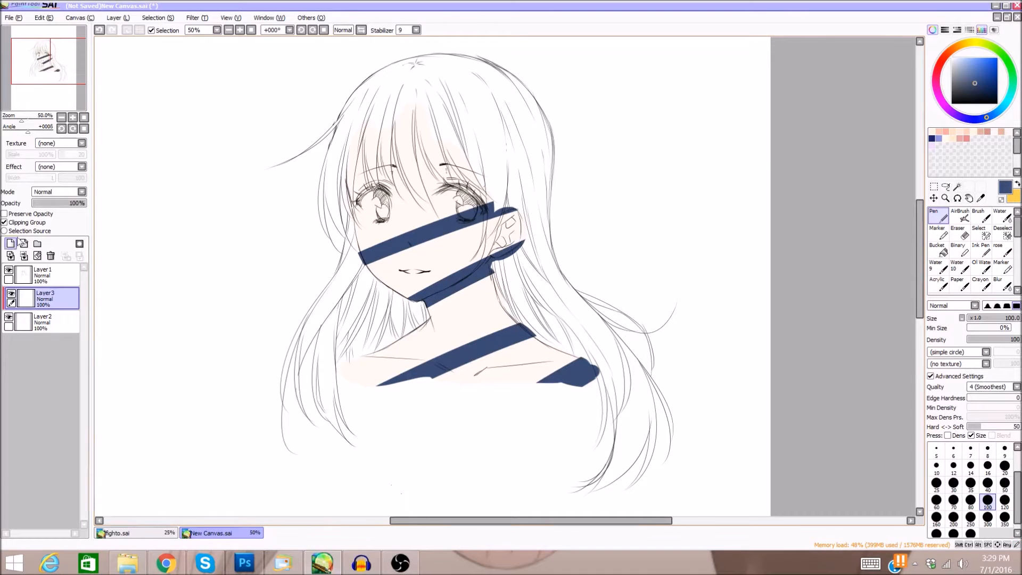
Turn Clipping Group off and back on for comparison, and clear the blue test strokes from the layer.
{"action": "left_click", "coordinate": [17, 221]}
{"action": "left_click", "coordinate": [16, 224]}
{"action": "left_click", "coordinate": [37, 256]}
{"action": "left_click", "coordinate": [1015, 444]}
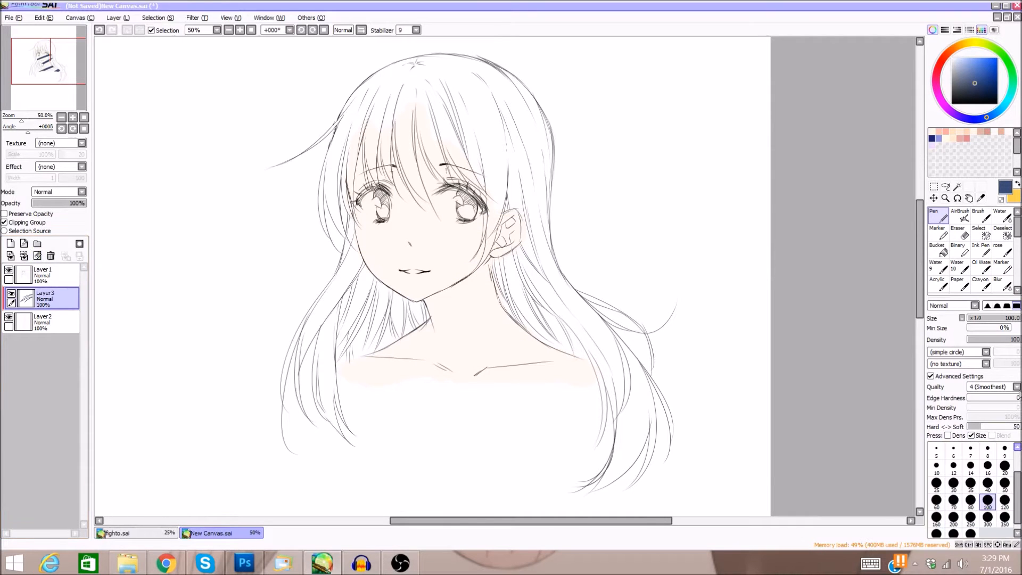
Shade the forehead under the bangs softly with the darker peach swatch, using the Water brush at size 500.
{"action": "left_click", "coordinate": [997, 131]}
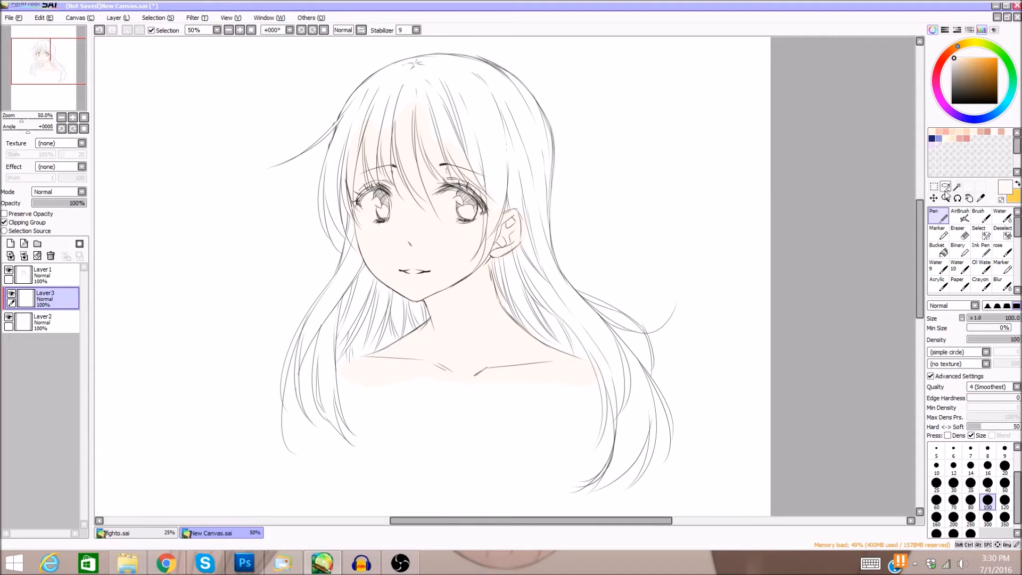
{"action": "left_click", "coordinate": [965, 131]}
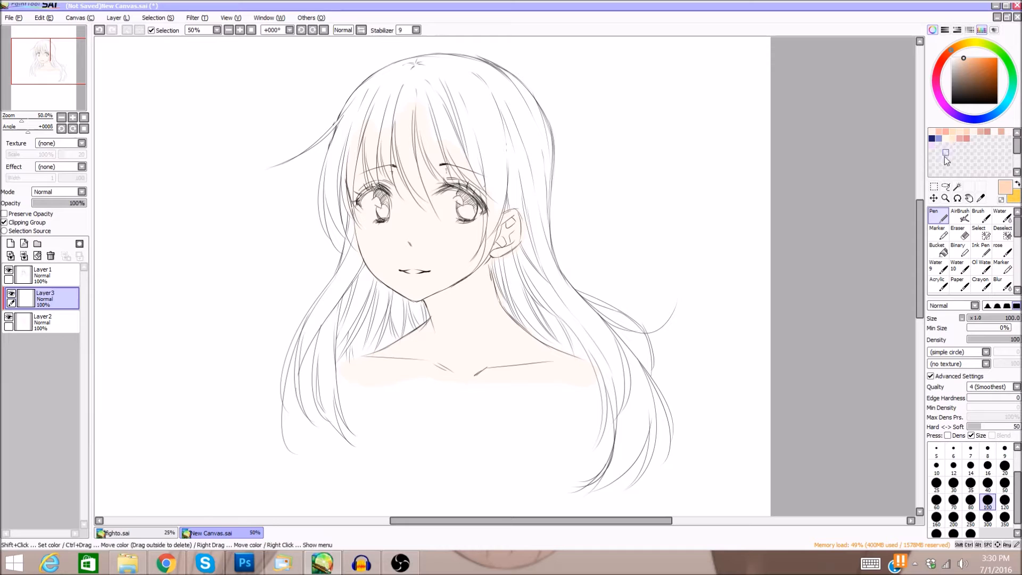
{"action": "left_click", "coordinate": [1004, 216]}
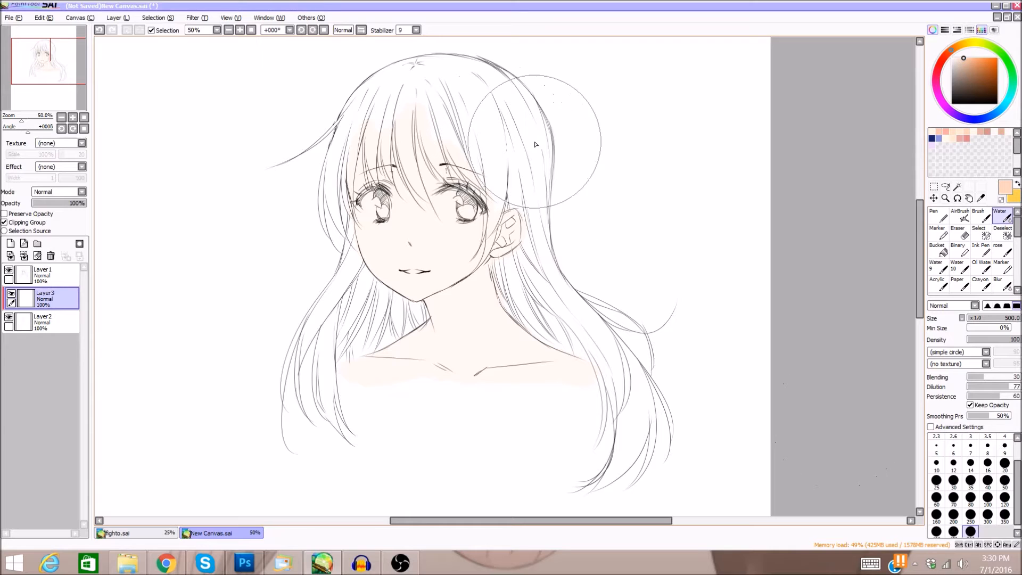
{"action": "left_click_drag", "start_coordinate": [62, 79], "coordinate": [64, 73]}
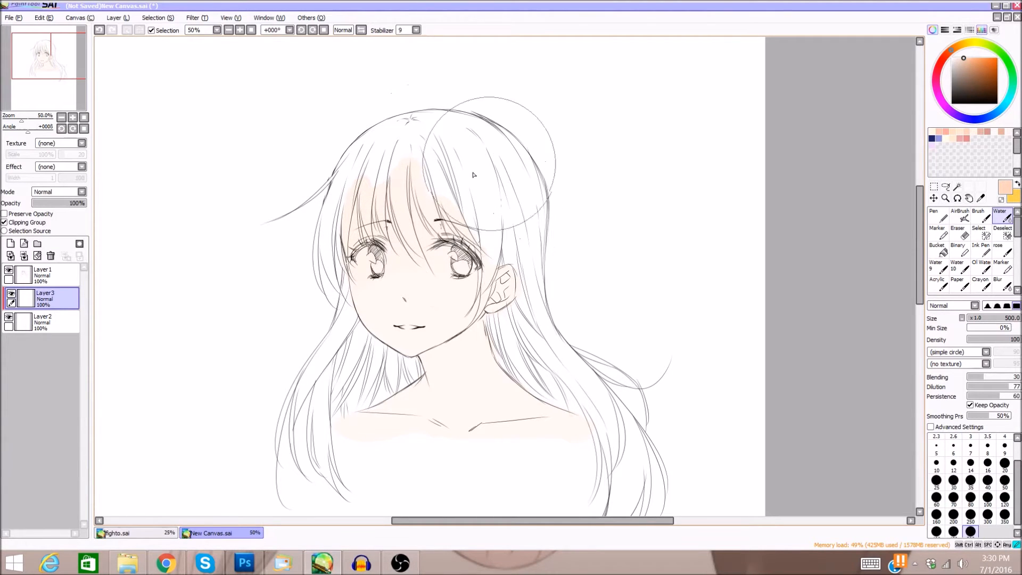
{"action": "mouse_move", "coordinate": [463, 182]}
{"action": "left_mouse_down"}
{"action": "mouse_move", "coordinate": [367, 178]}
{"action": "mouse_move", "coordinate": [376, 164]}
{"action": "mouse_move", "coordinate": [454, 137]}
{"action": "left_mouse_up"}
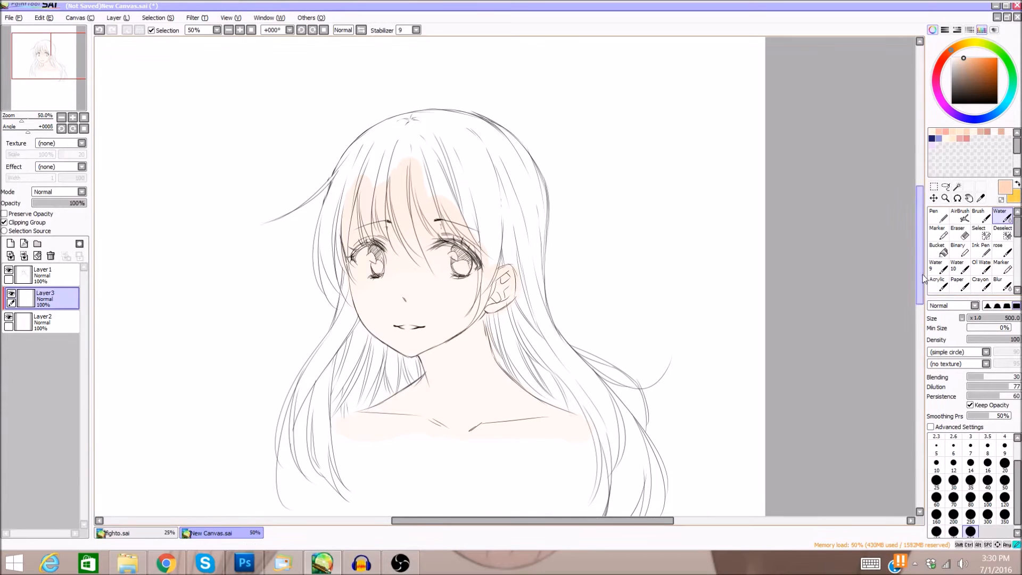
Shade the neck just beneath the jaw with the light peach colour, using the Water brush at size 100.
{"action": "left_click_drag", "start_coordinate": [924, 281], "coordinate": [924, 293]}
{"action": "left_click", "coordinate": [988, 498]}
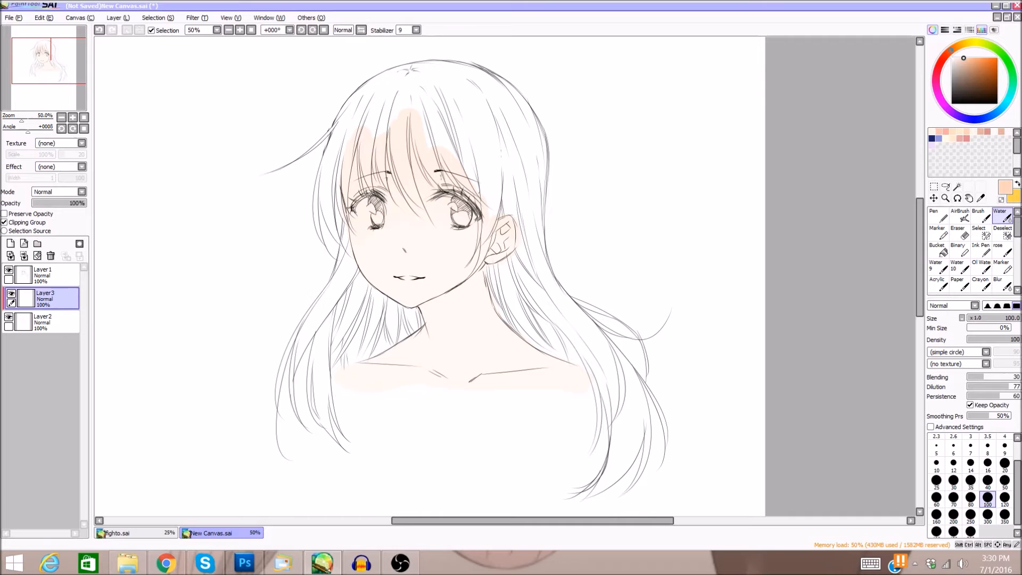
{"action": "mouse_move", "coordinate": [452, 313]}
{"action": "left_mouse_down"}
{"action": "mouse_move", "coordinate": [478, 293]}
{"action": "mouse_move", "coordinate": [441, 312]}
{"action": "mouse_move", "coordinate": [447, 301]}
{"action": "mouse_move", "coordinate": [505, 295]}
{"action": "left_mouse_up"}
{"action": "mouse_move", "coordinate": [457, 317]}
{"action": "left_mouse_down"}
{"action": "mouse_move", "coordinate": [413, 303]}
{"action": "mouse_move", "coordinate": [434, 288]}
{"action": "mouse_move", "coordinate": [417, 291]}
{"action": "mouse_move", "coordinate": [427, 309]}
{"action": "mouse_move", "coordinate": [404, 309]}
{"action": "left_mouse_up"}
{"action": "mouse_move", "coordinate": [455, 288]}
{"action": "left_mouse_down"}
{"action": "mouse_move", "coordinate": [426, 302]}
{"action": "mouse_move", "coordinate": [472, 263]}
{"action": "left_mouse_up"}
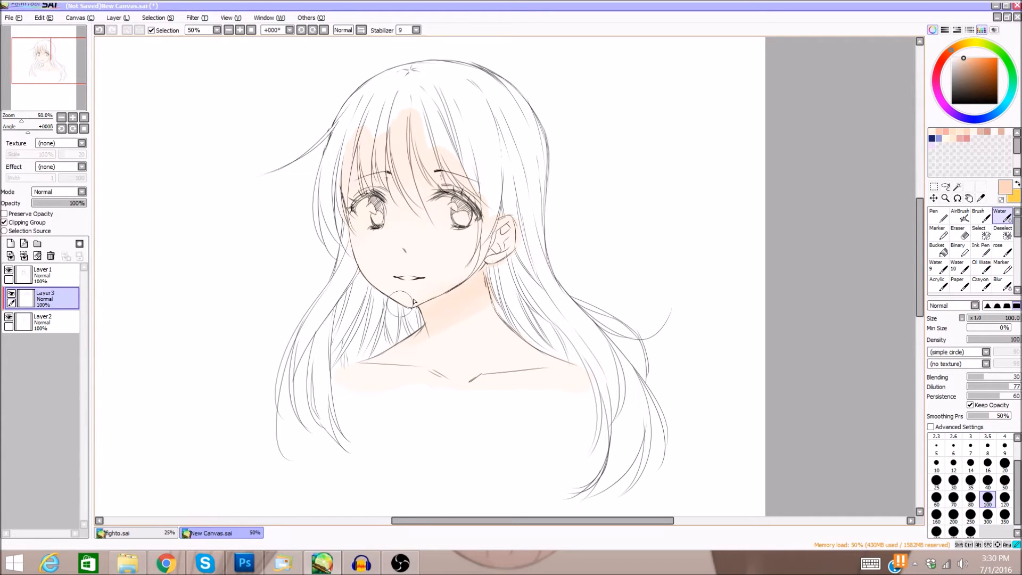
Extend the light peach shading down the rest of the neck and over the upper shoulders to the collarbones.
{"action": "scroll", "coordinate": [493, 314], "scroll_direction": "down", "scroll_amount": 1}
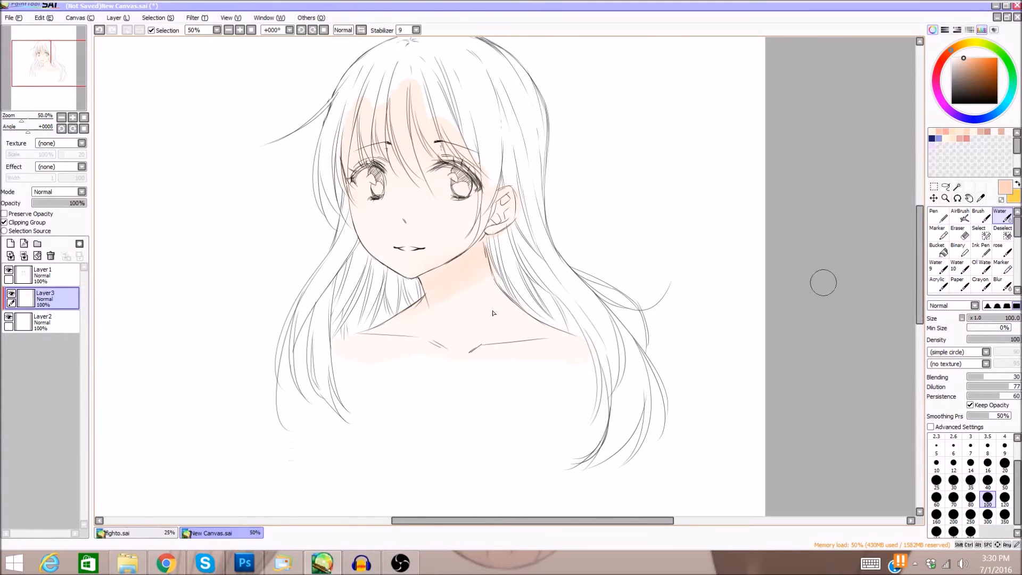
{"action": "double_click", "coordinate": [229, 31]}
{"action": "left_click", "coordinate": [229, 31]}
{"action": "left_click", "coordinate": [229, 31]}
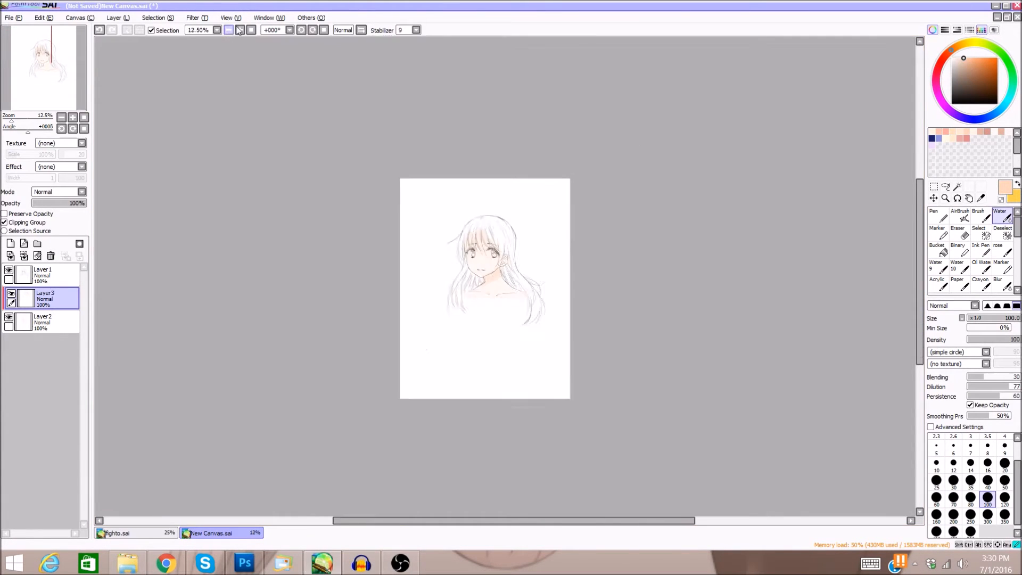
{"action": "left_click", "coordinate": [241, 30]}
{"action": "left_click", "coordinate": [240, 31]}
{"action": "left_click", "coordinate": [241, 31]}
{"action": "left_click", "coordinate": [240, 31]}
{"action": "left_click", "coordinate": [301, 31]}
{"action": "left_click", "coordinate": [301, 31]}
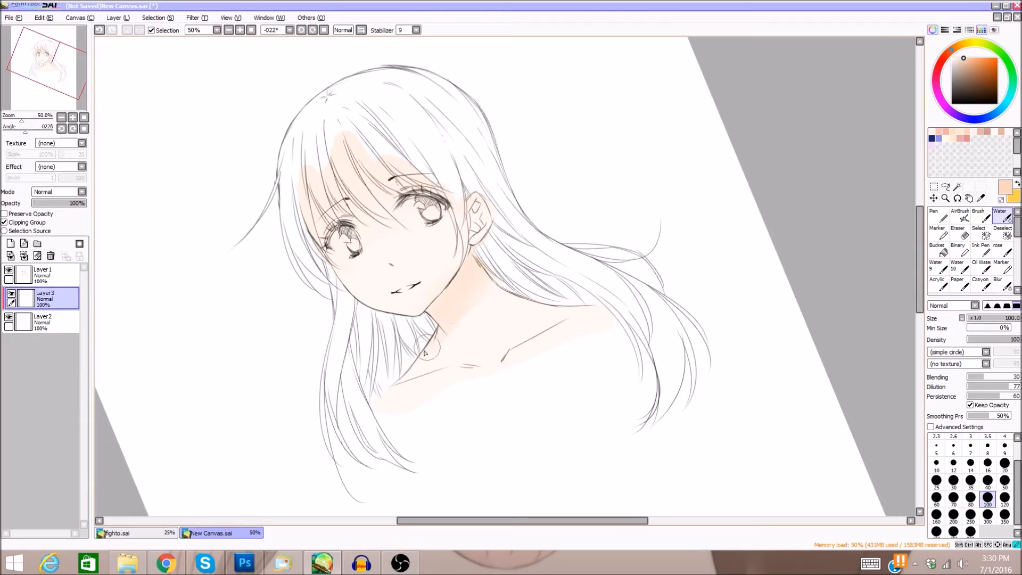
{"action": "left_click_drag", "start_coordinate": [442, 346], "coordinate": [453, 369]}
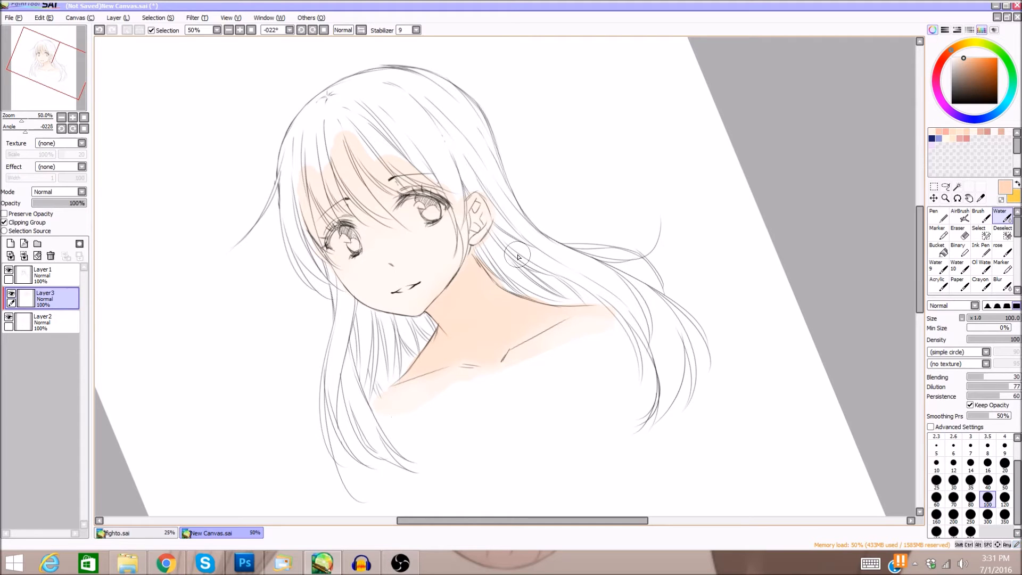
{"action": "left_click", "coordinate": [323, 30]}
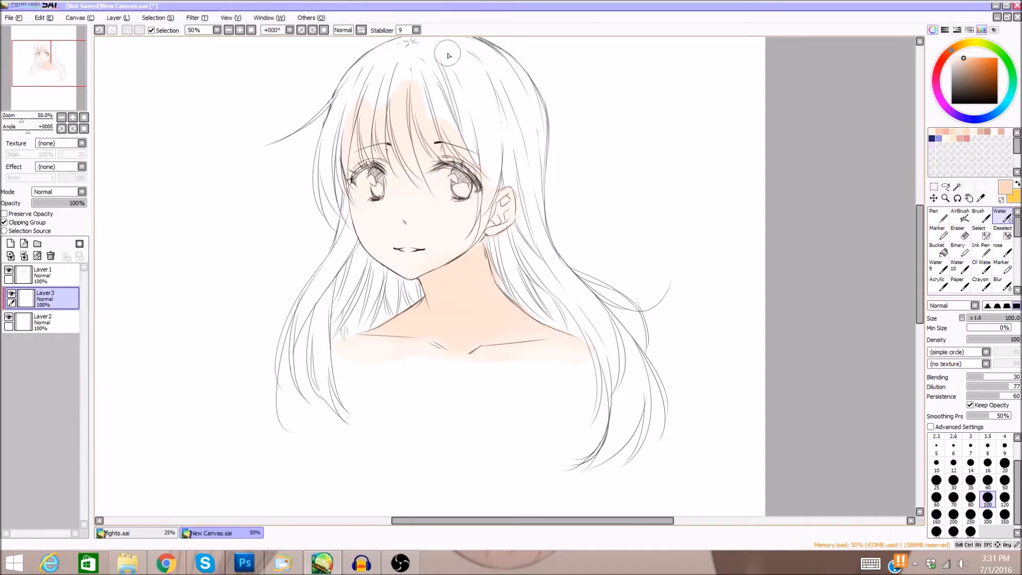
{"action": "left_click", "coordinate": [229, 30]}
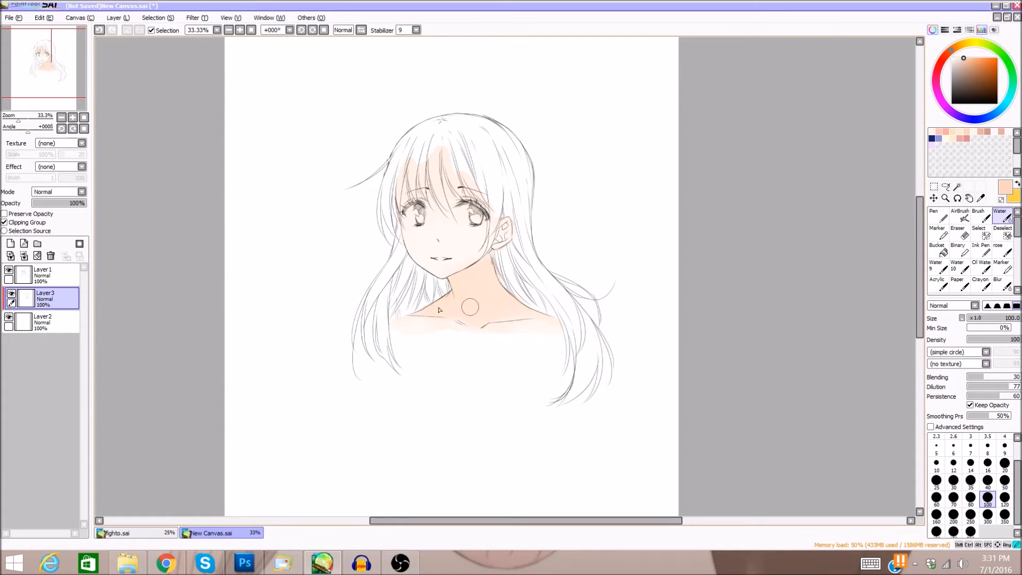
{"action": "mouse_move", "coordinate": [480, 322]}
{"action": "left_mouse_down"}
{"action": "mouse_move", "coordinate": [418, 306]}
{"action": "mouse_move", "coordinate": [455, 326]}
{"action": "mouse_move", "coordinate": [401, 317]}
{"action": "mouse_move", "coordinate": [498, 326]}
{"action": "mouse_move", "coordinate": [479, 333]}
{"action": "mouse_move", "coordinate": [515, 326]}
{"action": "left_mouse_up"}
{"action": "left_click", "coordinate": [240, 29]}
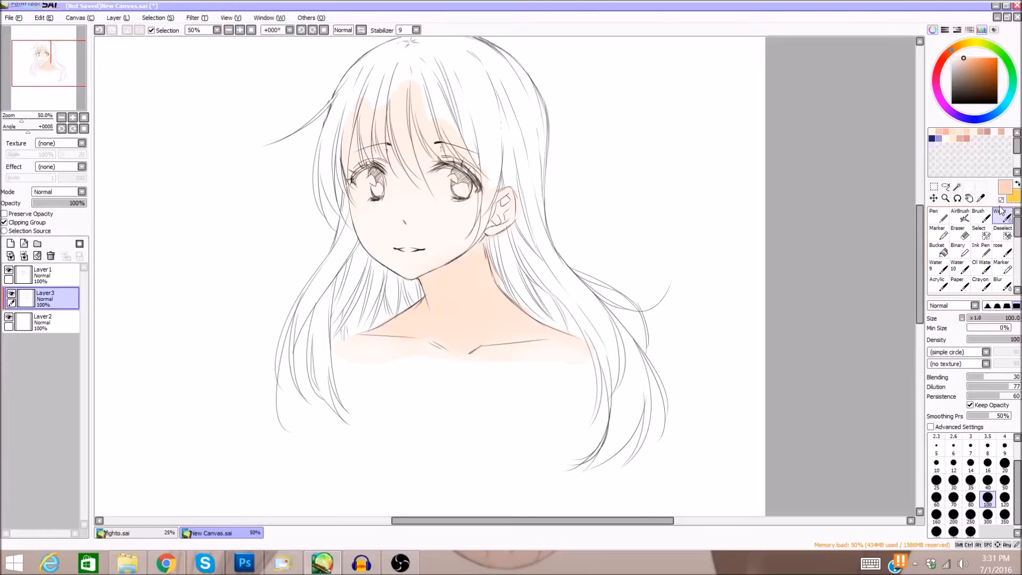
Paint pinker peach shadows on the forehead along the central bangs, using the Brush tool at size 31.
{"action": "left_click_drag", "start_coordinate": [919, 245], "coordinate": [922, 229]}
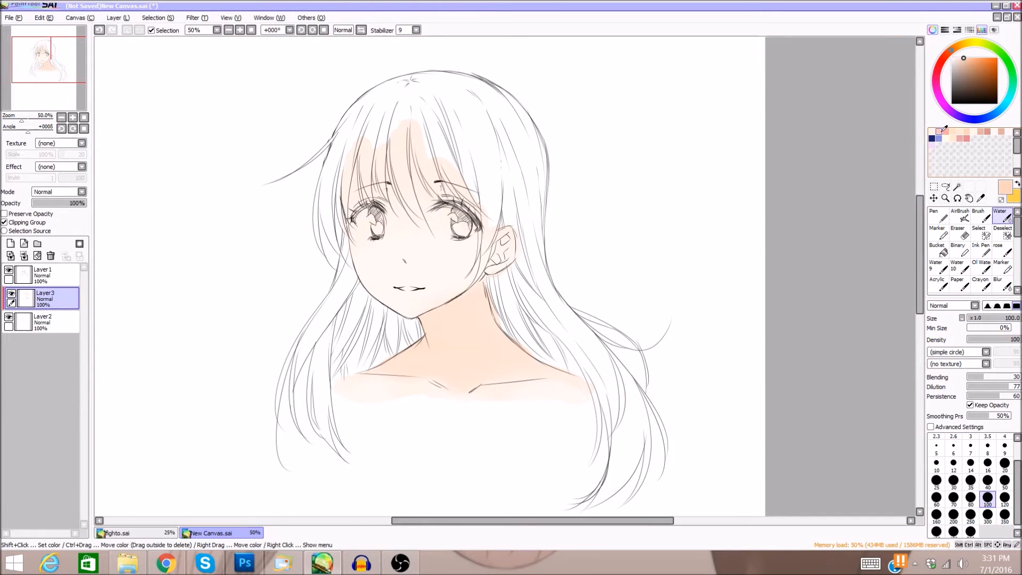
{"action": "left_click", "coordinate": [938, 131]}
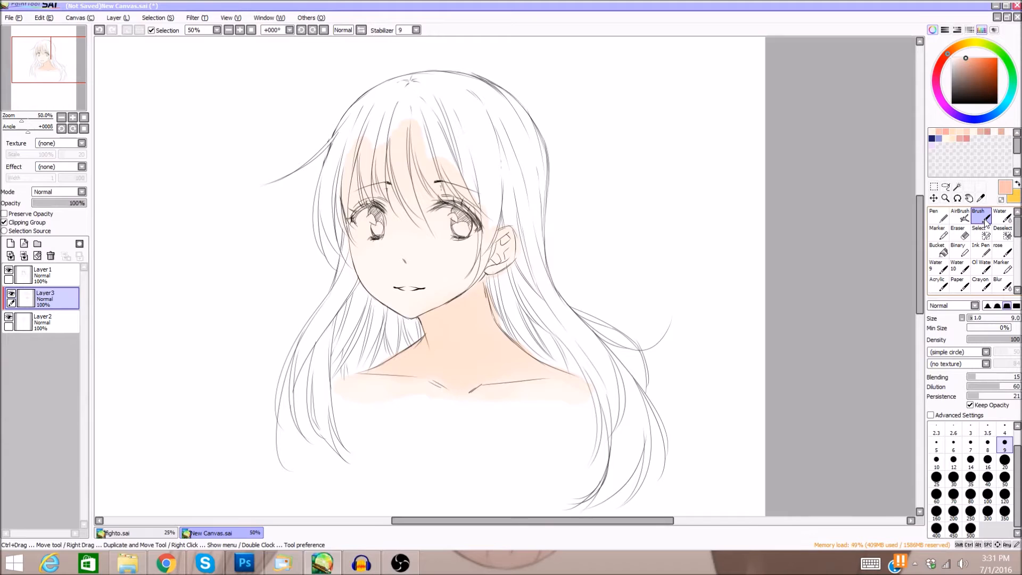
{"action": "left_click", "coordinate": [241, 31]}
{"action": "left_click_drag", "start_coordinate": [67, 71], "coordinate": [61, 65]}
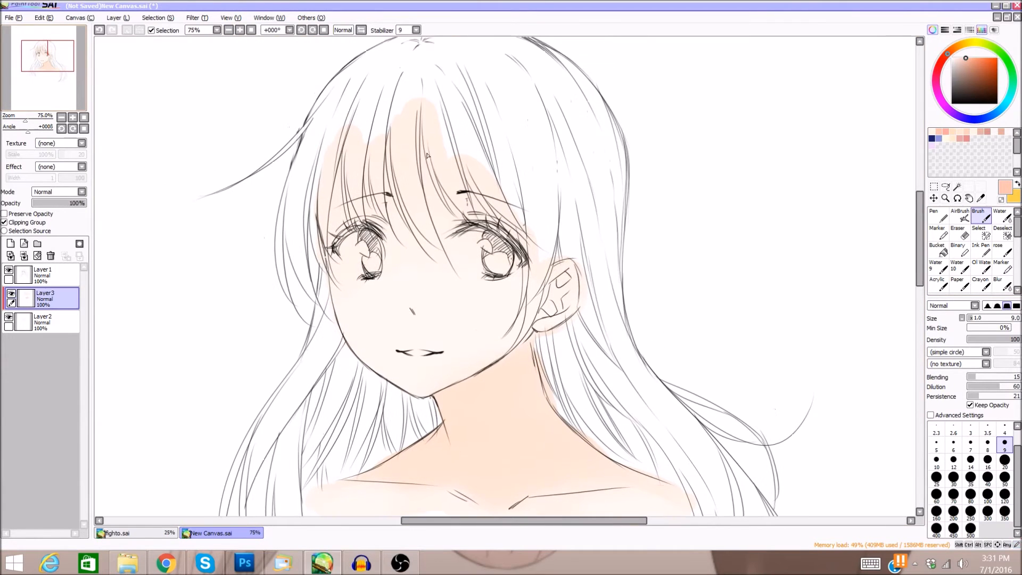
{"action": "left_click_drag", "start_coordinate": [982, 321], "coordinate": [985, 321]}
{"action": "left_click_drag", "start_coordinate": [422, 115], "coordinate": [427, 210]}
{"action": "left_click_drag", "start_coordinate": [424, 141], "coordinate": [437, 243]}
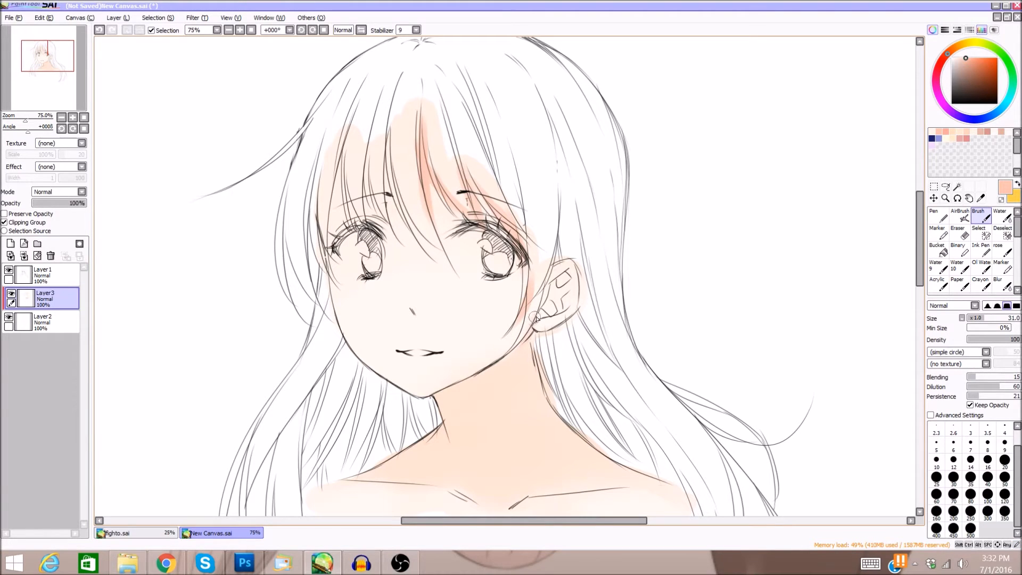
Add matching pink-peach shadows along the cheek edge beside the ear and beneath the remaining bangs strands.
{"action": "left_click_drag", "start_coordinate": [556, 257], "coordinate": [534, 326]}
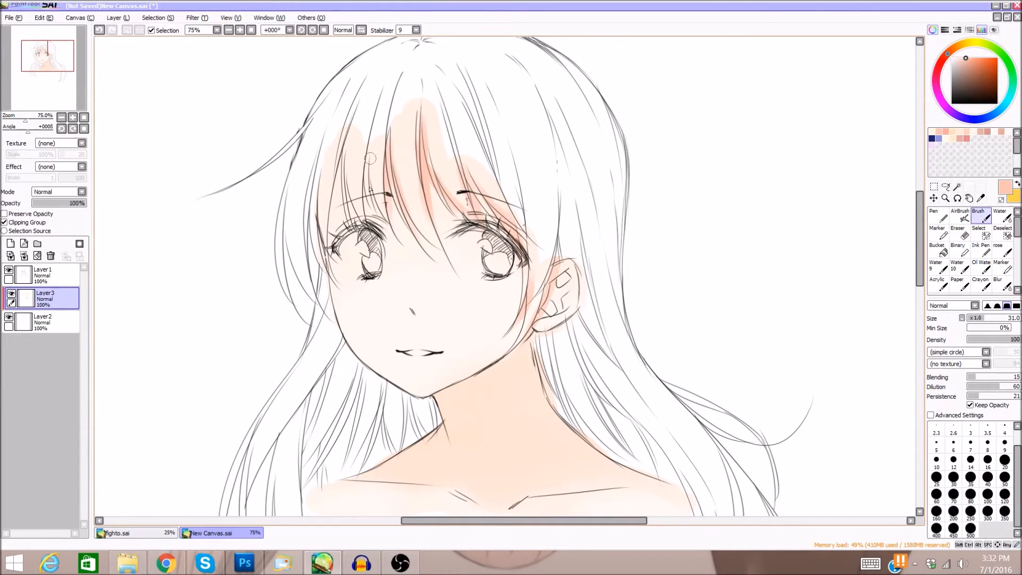
{"action": "left_click_drag", "start_coordinate": [371, 157], "coordinate": [374, 245]}
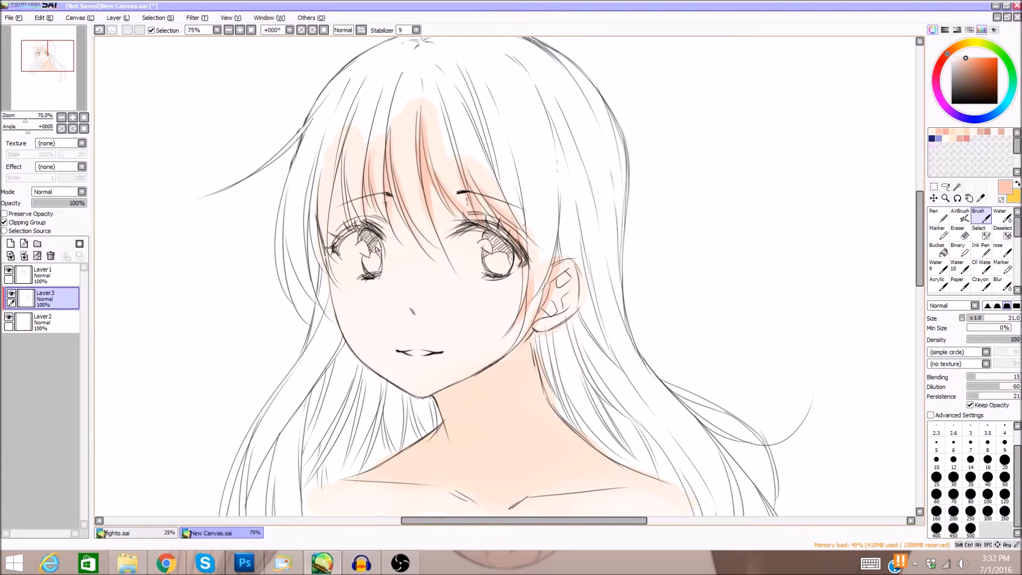
{"action": "mouse_move", "coordinate": [347, 141]}
{"action": "left_mouse_down"}
{"action": "mouse_move", "coordinate": [324, 257]}
{"action": "mouse_move", "coordinate": [334, 224]}
{"action": "left_mouse_up"}
{"action": "left_click_drag", "start_coordinate": [352, 170], "coordinate": [357, 226]}
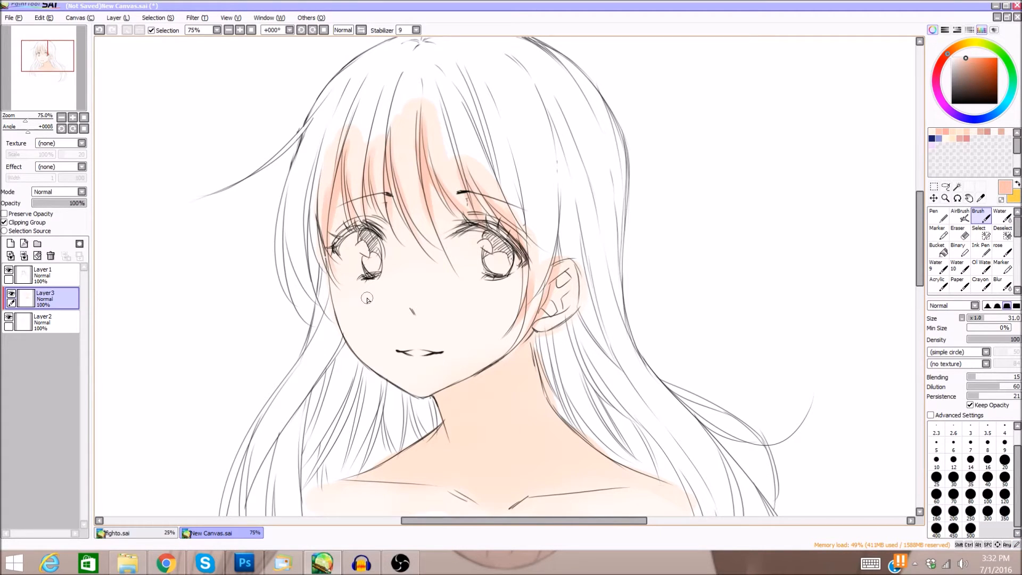
Paint small pink-peach shadows beside the nose, inside the ear and on the lower lip.
{"action": "left_click_drag", "start_coordinate": [415, 307], "coordinate": [422, 309]}
{"action": "mouse_move", "coordinate": [567, 279]}
{"action": "left_mouse_down"}
{"action": "mouse_move", "coordinate": [548, 312]}
{"action": "mouse_move", "coordinate": [572, 268]}
{"action": "mouse_move", "coordinate": [570, 301]}
{"action": "left_mouse_up"}
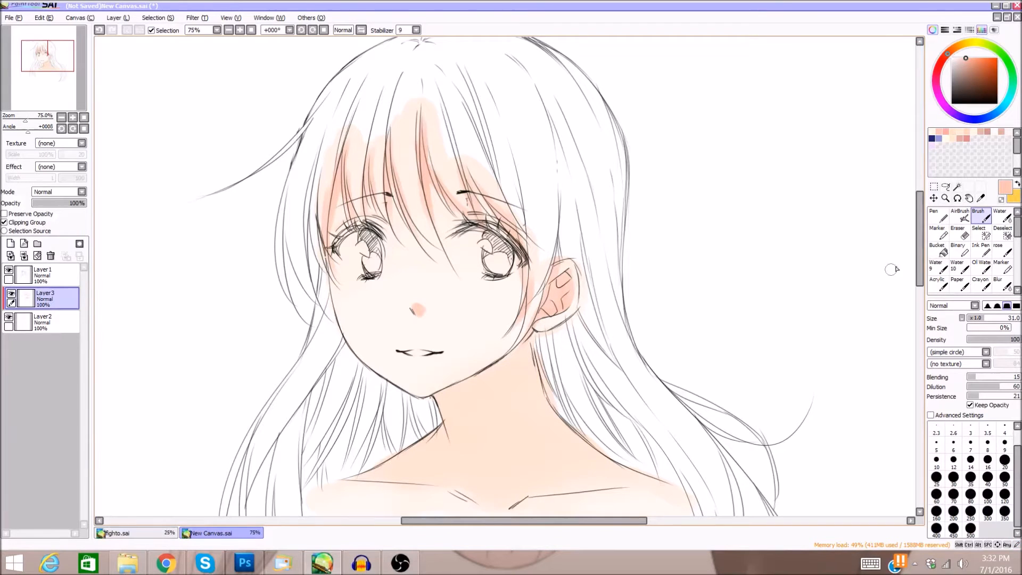
{"action": "left_click_drag", "start_coordinate": [920, 250], "coordinate": [920, 257]}
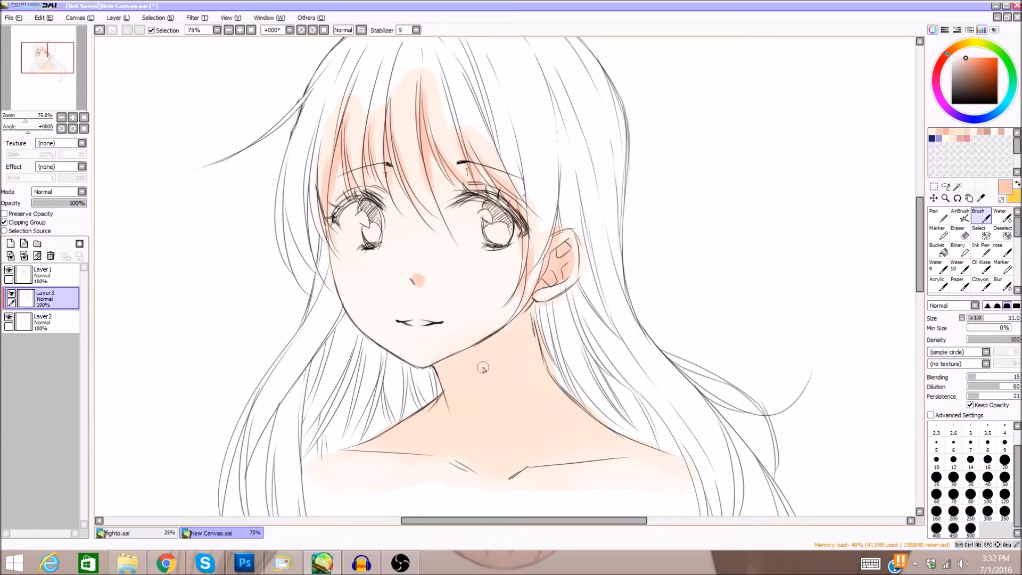
{"action": "mouse_move", "coordinate": [415, 330]}
{"action": "left_mouse_down"}
{"action": "mouse_move", "coordinate": [432, 323]}
{"action": "mouse_move", "coordinate": [407, 323]}
{"action": "mouse_move", "coordinate": [430, 324]}
{"action": "left_mouse_up"}
Paint the pink-peach cast shadow from under the jaw diagonally across the neck to the collarbone and shoulder.
{"action": "left_click_drag", "start_coordinate": [920, 275], "coordinate": [921, 295]}
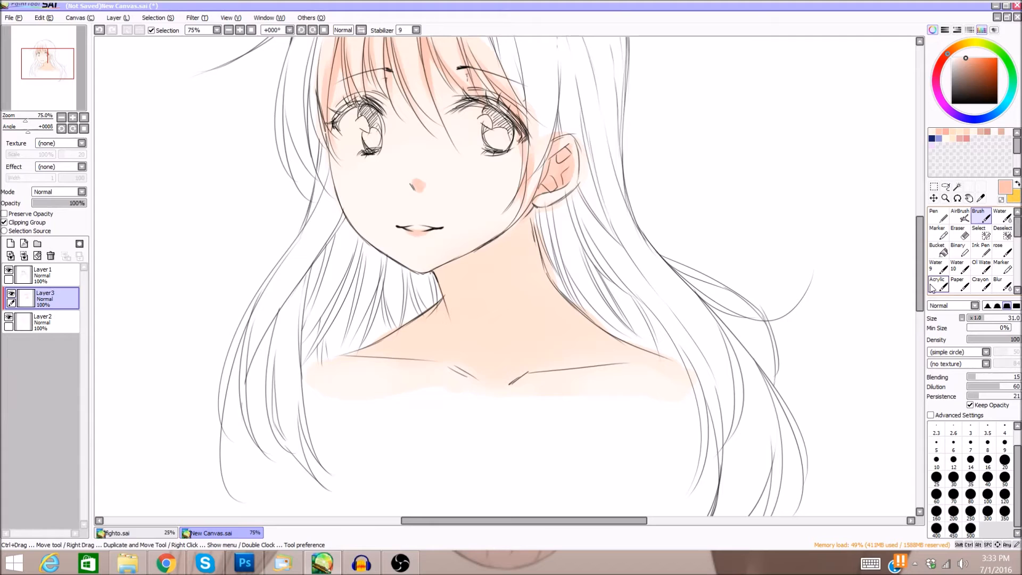
{"action": "left_click", "coordinate": [301, 30]}
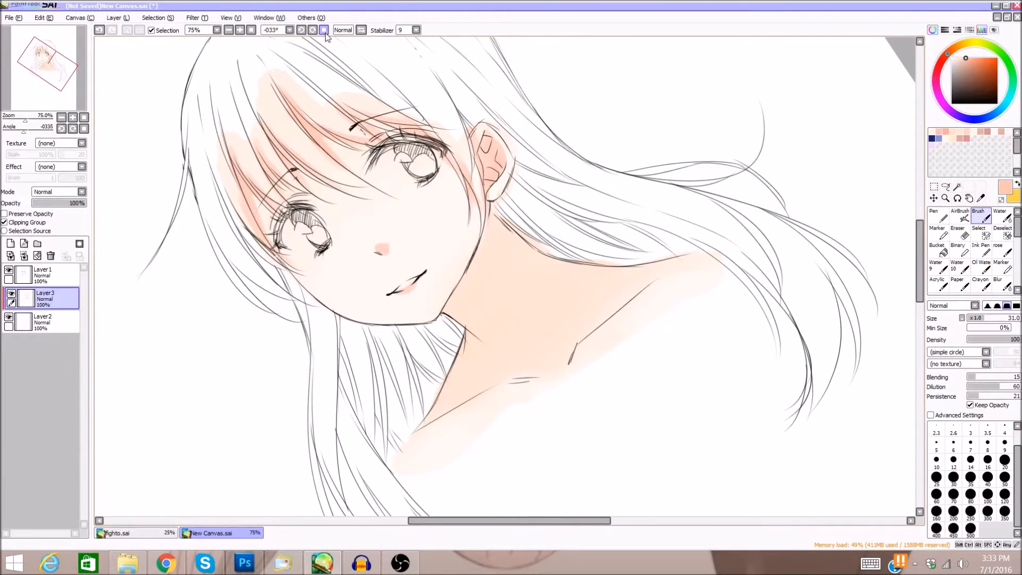
{"action": "left_click", "coordinate": [325, 31]}
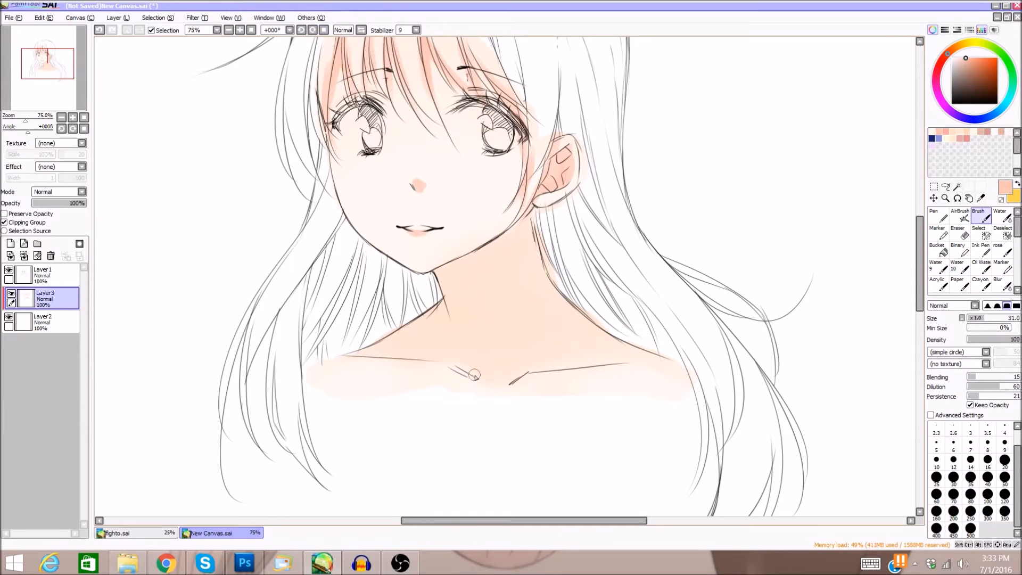
{"action": "left_click_drag", "start_coordinate": [463, 367], "coordinate": [521, 266]}
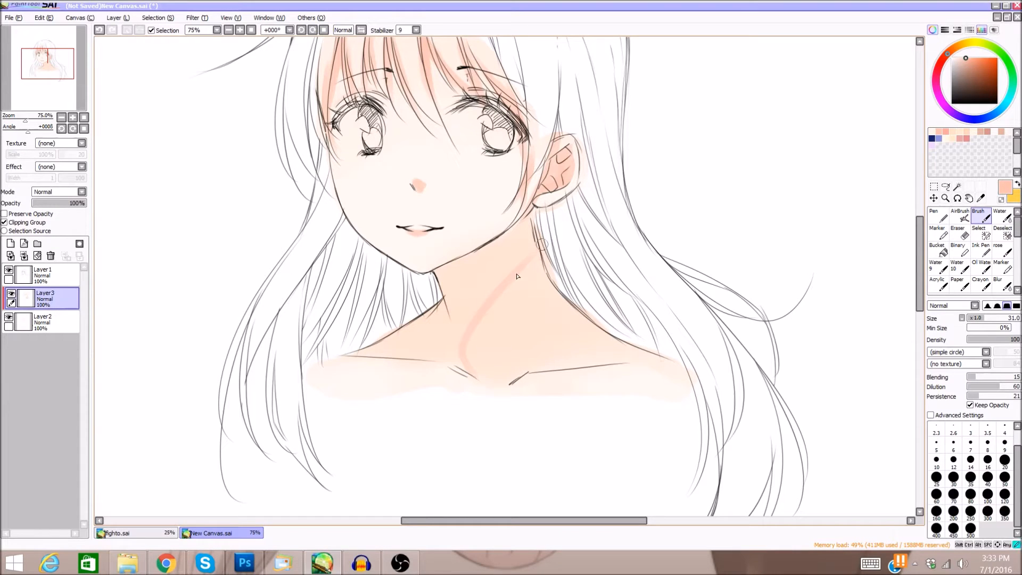
{"action": "left_click_drag", "start_coordinate": [525, 257], "coordinate": [461, 342]}
{"action": "left_click_drag", "start_coordinate": [493, 293], "coordinate": [457, 363]}
{"action": "mouse_move", "coordinate": [533, 248]}
{"action": "left_mouse_down"}
{"action": "mouse_move", "coordinate": [445, 340]}
{"action": "mouse_move", "coordinate": [439, 326]}
{"action": "left_mouse_up"}
{"action": "left_click_drag", "start_coordinate": [535, 229], "coordinate": [442, 320]}
{"action": "left_click_drag", "start_coordinate": [526, 223], "coordinate": [438, 282]}
{"action": "left_click_drag", "start_coordinate": [483, 251], "coordinate": [407, 292]}
{"action": "mouse_move", "coordinate": [491, 259]}
{"action": "left_mouse_down"}
{"action": "mouse_move", "coordinate": [394, 348]}
{"action": "mouse_move", "coordinate": [378, 345]}
{"action": "left_mouse_up"}
{"action": "mouse_move", "coordinate": [439, 302]}
{"action": "left_mouse_down"}
{"action": "mouse_move", "coordinate": [396, 339]}
{"action": "mouse_move", "coordinate": [347, 351]}
{"action": "left_mouse_up"}
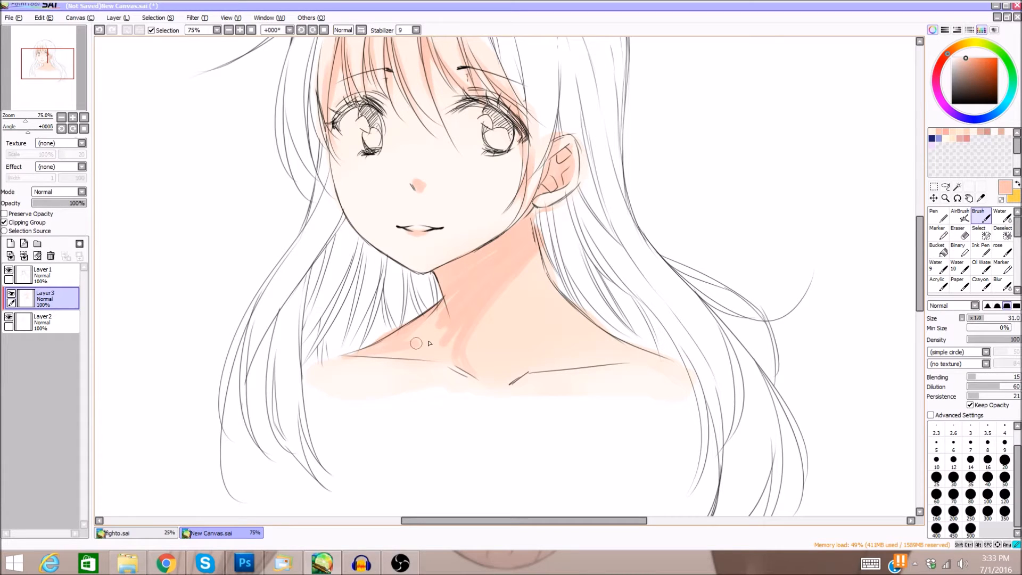
{"action": "left_click_drag", "start_coordinate": [441, 313], "coordinate": [398, 341]}
Fill the gaps in the neck shadow down to the collarbone and even out its edge.
{"action": "left_click", "coordinate": [302, 30]}
{"action": "left_click", "coordinate": [301, 30]}
{"action": "left_click", "coordinate": [301, 30]}
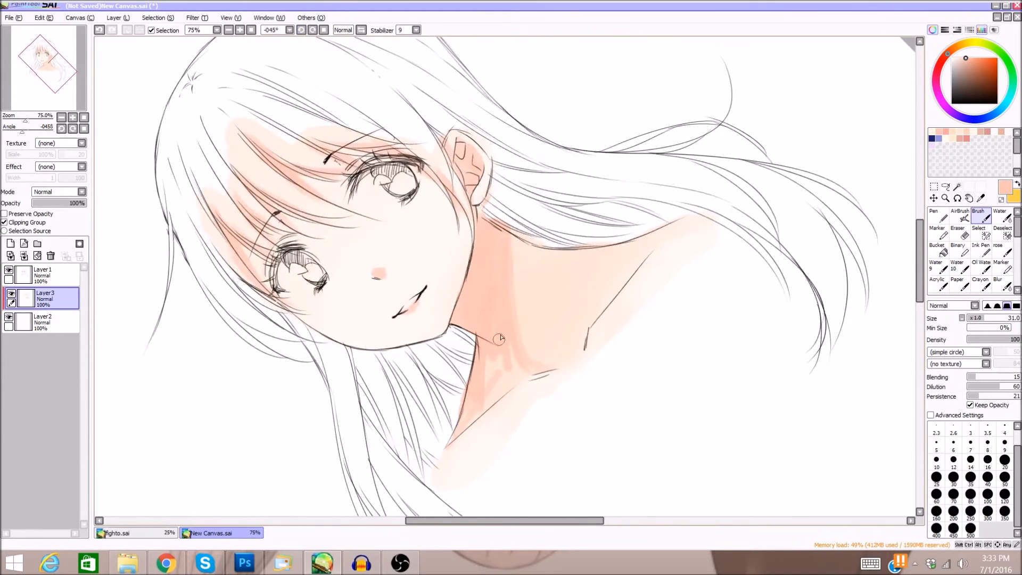
{"action": "mouse_move", "coordinate": [510, 352]}
{"action": "left_mouse_down"}
{"action": "mouse_move", "coordinate": [467, 407]}
{"action": "mouse_move", "coordinate": [516, 360]}
{"action": "mouse_move", "coordinate": [445, 439]}
{"action": "left_mouse_up"}
{"action": "mouse_move", "coordinate": [512, 385]}
{"action": "left_mouse_down"}
{"action": "mouse_move", "coordinate": [465, 425]}
{"action": "mouse_move", "coordinate": [522, 367]}
{"action": "left_mouse_up"}
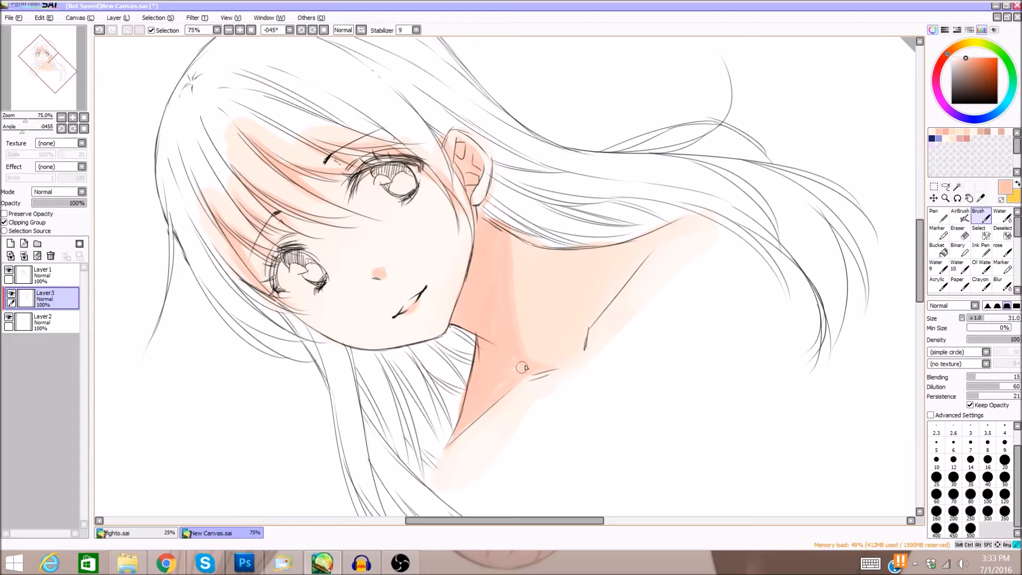
{"action": "left_click_drag", "start_coordinate": [510, 242], "coordinate": [501, 237]}
{"action": "left_click", "coordinate": [324, 30]}
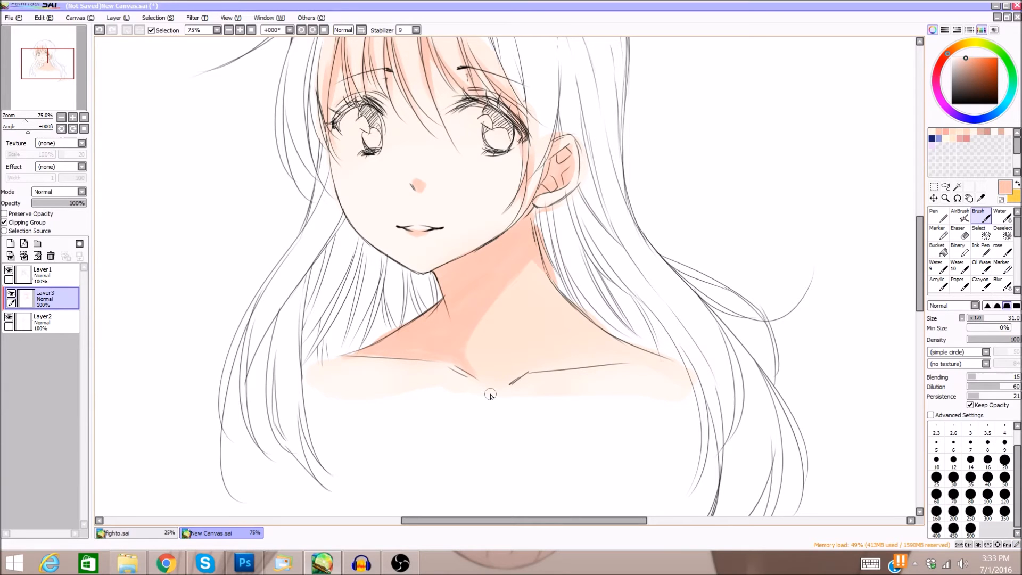
Add small Brush shadows beneath both collarbones and along the shoulders.
{"action": "left_click", "coordinate": [228, 30]}
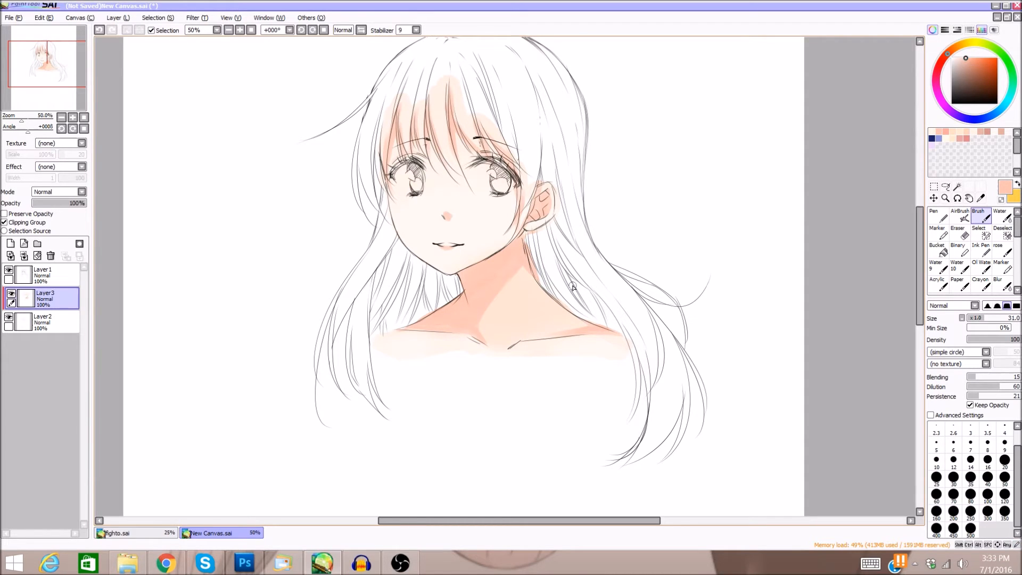
{"action": "left_click", "coordinate": [1003, 222]}
{"action": "left_click", "coordinate": [980, 217]}
{"action": "left_click_drag", "start_coordinate": [532, 350], "coordinate": [539, 349]}
{"action": "mouse_move", "coordinate": [465, 345]}
{"action": "left_mouse_down"}
{"action": "mouse_move", "coordinate": [451, 344]}
{"action": "mouse_move", "coordinate": [473, 344]}
{"action": "left_mouse_up"}
Blend the neck, collarbone and shoulder shadows into the skin with the Water brush at size 61.
{"action": "key", "text": "c"}
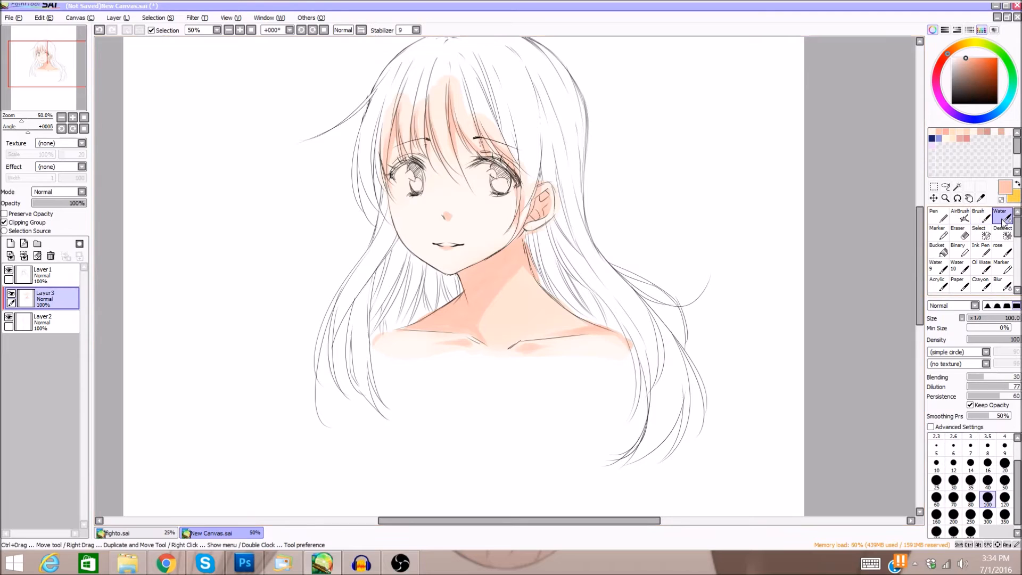
{"action": "mouse_move", "coordinate": [975, 318]}
{"action": "left_mouse_down"}
{"action": "mouse_move", "coordinate": [1015, 319]}
{"action": "mouse_move", "coordinate": [1002, 322]}
{"action": "left_mouse_up"}
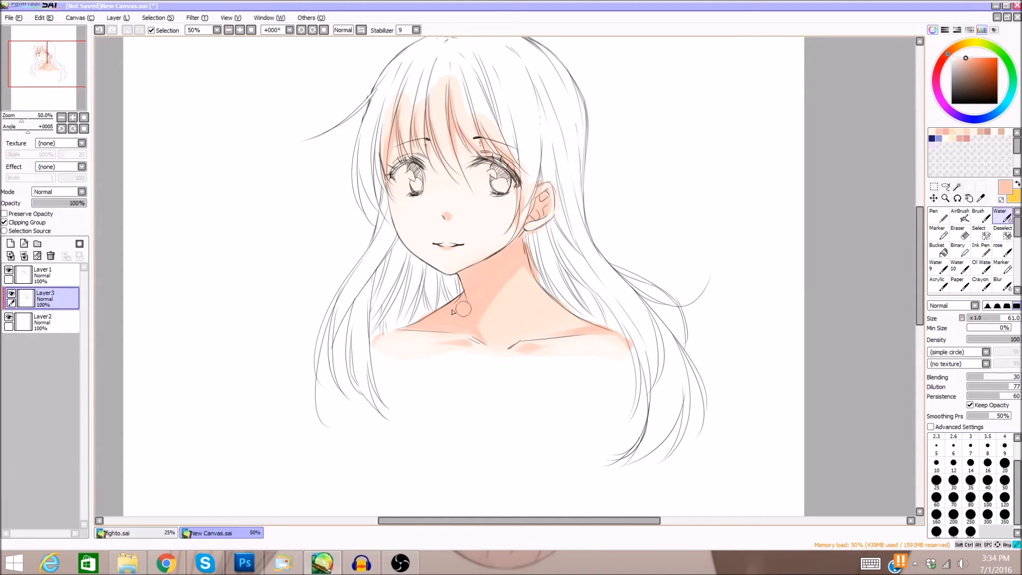
{"action": "mouse_move", "coordinate": [460, 328]}
{"action": "left_mouse_down"}
{"action": "mouse_move", "coordinate": [473, 330]}
{"action": "mouse_move", "coordinate": [433, 325]}
{"action": "mouse_move", "coordinate": [481, 306]}
{"action": "mouse_move", "coordinate": [439, 325]}
{"action": "left_mouse_up"}
{"action": "mouse_move", "coordinate": [506, 268]}
{"action": "left_mouse_down"}
{"action": "mouse_move", "coordinate": [469, 325]}
{"action": "mouse_move", "coordinate": [495, 346]}
{"action": "left_mouse_up"}
{"action": "mouse_move", "coordinate": [388, 340]}
{"action": "left_mouse_down"}
{"action": "mouse_move", "coordinate": [368, 348]}
{"action": "mouse_move", "coordinate": [433, 320]}
{"action": "mouse_move", "coordinate": [388, 331]}
{"action": "mouse_move", "coordinate": [374, 348]}
{"action": "left_mouse_up"}
Soften the forehead shadows along the bangs strands with the Water brush at size 49.
{"action": "left_click_drag", "start_coordinate": [925, 301], "coordinate": [926, 273]}
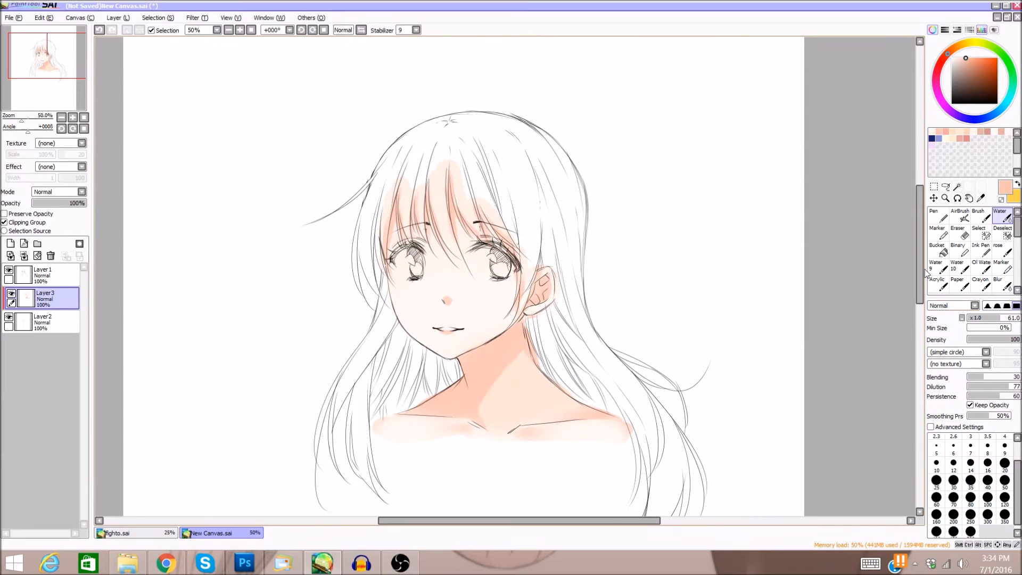
{"action": "left_click", "coordinate": [240, 30]}
{"action": "mouse_move", "coordinate": [421, 128]}
{"action": "left_mouse_down"}
{"action": "mouse_move", "coordinate": [423, 201]}
{"action": "mouse_move", "coordinate": [422, 188]}
{"action": "mouse_move", "coordinate": [431, 222]}
{"action": "mouse_move", "coordinate": [419, 169]}
{"action": "mouse_move", "coordinate": [459, 276]}
{"action": "left_mouse_up"}
{"action": "left_click_drag", "start_coordinate": [420, 151], "coordinate": [449, 277]}
{"action": "left_click", "coordinate": [994, 319]}
{"action": "mouse_move", "coordinate": [418, 161]}
{"action": "left_mouse_down"}
{"action": "mouse_move", "coordinate": [451, 267]}
{"action": "mouse_move", "coordinate": [420, 148]}
{"action": "mouse_move", "coordinate": [458, 207]}
{"action": "left_mouse_up"}
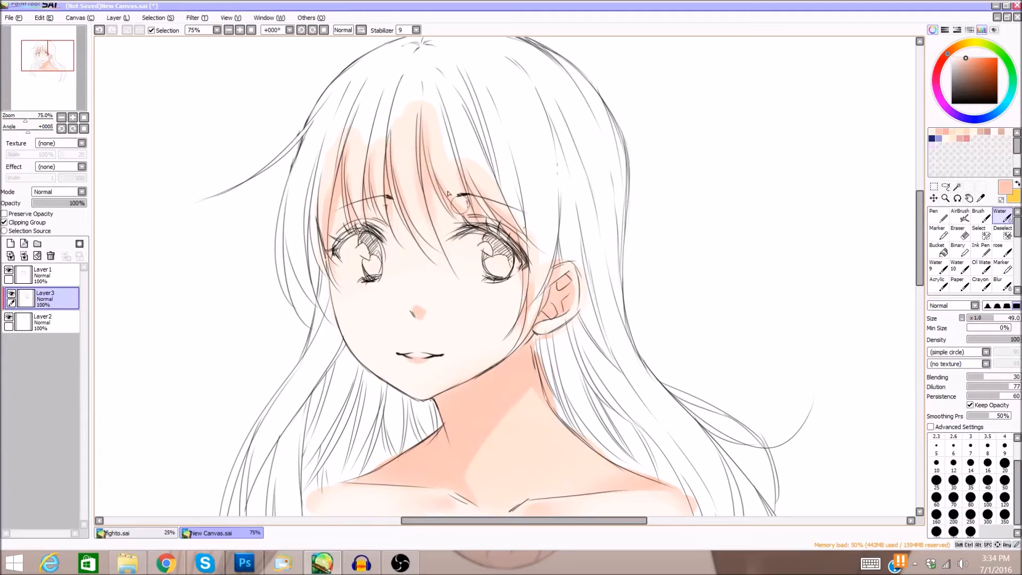
{"action": "left_click_drag", "start_coordinate": [399, 186], "coordinate": [416, 232]}
{"action": "left_click_drag", "start_coordinate": [394, 160], "coordinate": [418, 243]}
{"action": "left_click_drag", "start_coordinate": [400, 202], "coordinate": [421, 267]}
Blend the lower lip, inner ear and nose shading with the Water brush.
{"action": "left_click_drag", "start_coordinate": [425, 361], "coordinate": [449, 359]}
{"action": "mouse_move", "coordinate": [565, 293]}
{"action": "left_mouse_down"}
{"action": "mouse_move", "coordinate": [551, 310]}
{"action": "mouse_move", "coordinate": [547, 296]}
{"action": "mouse_move", "coordinate": [551, 310]}
{"action": "mouse_move", "coordinate": [565, 280]}
{"action": "mouse_move", "coordinate": [533, 330]}
{"action": "left_mouse_up"}
{"action": "left_click_drag", "start_coordinate": [419, 299], "coordinate": [431, 320]}
Soften the shading beside the nose with the Blur tool at size 44.
{"action": "left_click", "coordinate": [1004, 288]}
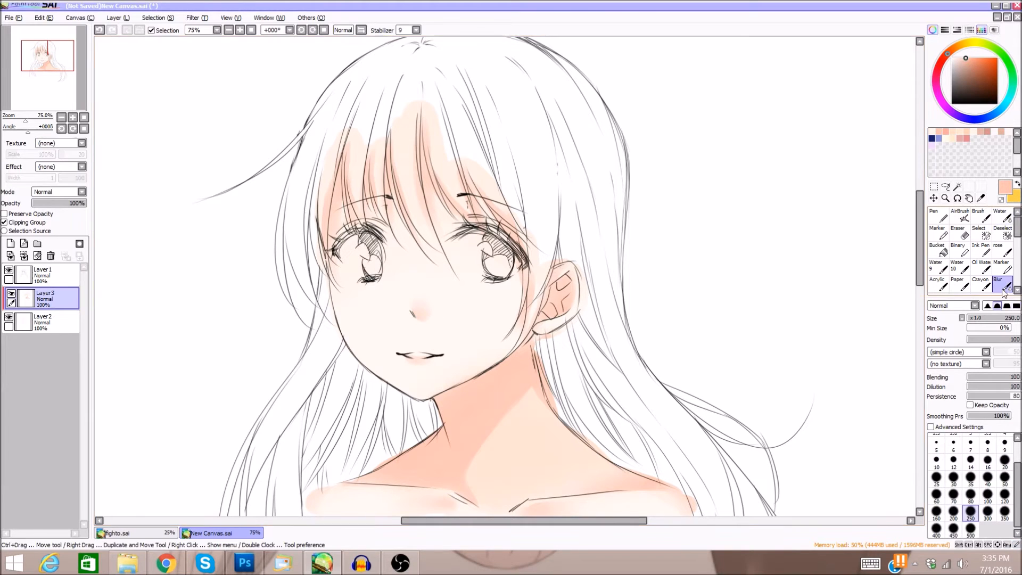
{"action": "left_click_drag", "start_coordinate": [991, 318], "coordinate": [991, 318]}
{"action": "mouse_move", "coordinate": [428, 302]}
{"action": "left_mouse_down"}
{"action": "mouse_move", "coordinate": [423, 317]}
{"action": "mouse_move", "coordinate": [428, 298]}
{"action": "mouse_move", "coordinate": [417, 311]}
{"action": "mouse_move", "coordinate": [438, 305]}
{"action": "mouse_move", "coordinate": [415, 305]}
{"action": "mouse_move", "coordinate": [439, 308]}
{"action": "mouse_move", "coordinate": [420, 317]}
{"action": "mouse_move", "coordinate": [442, 310]}
{"action": "mouse_move", "coordinate": [436, 323]}
{"action": "mouse_move", "coordinate": [418, 288]}
{"action": "mouse_move", "coordinate": [433, 308]}
{"action": "mouse_move", "coordinate": [424, 295]}
{"action": "mouse_move", "coordinate": [444, 304]}
{"action": "mouse_move", "coordinate": [425, 303]}
{"action": "left_mouse_up"}
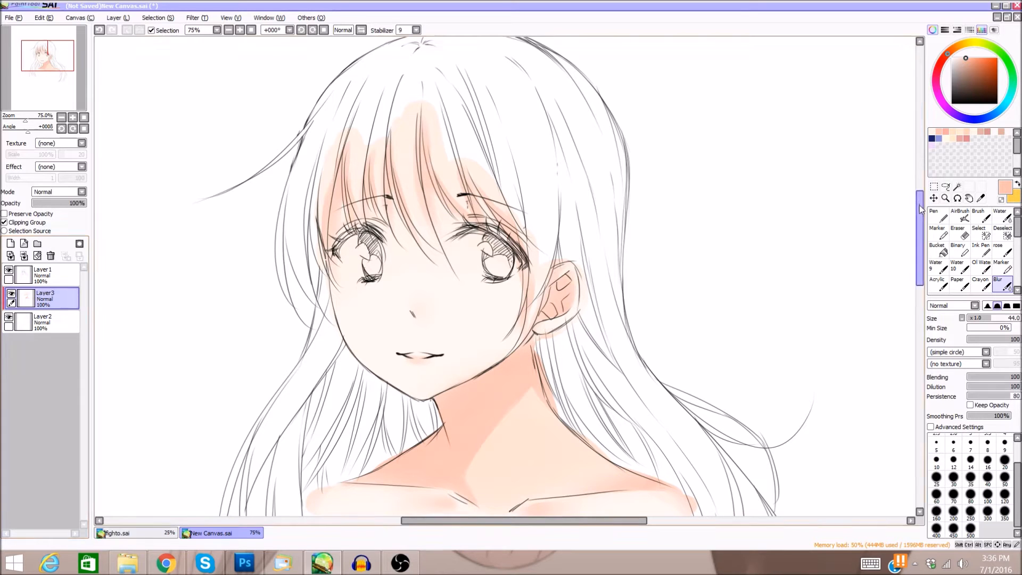
{"action": "left_click", "coordinate": [966, 137]}
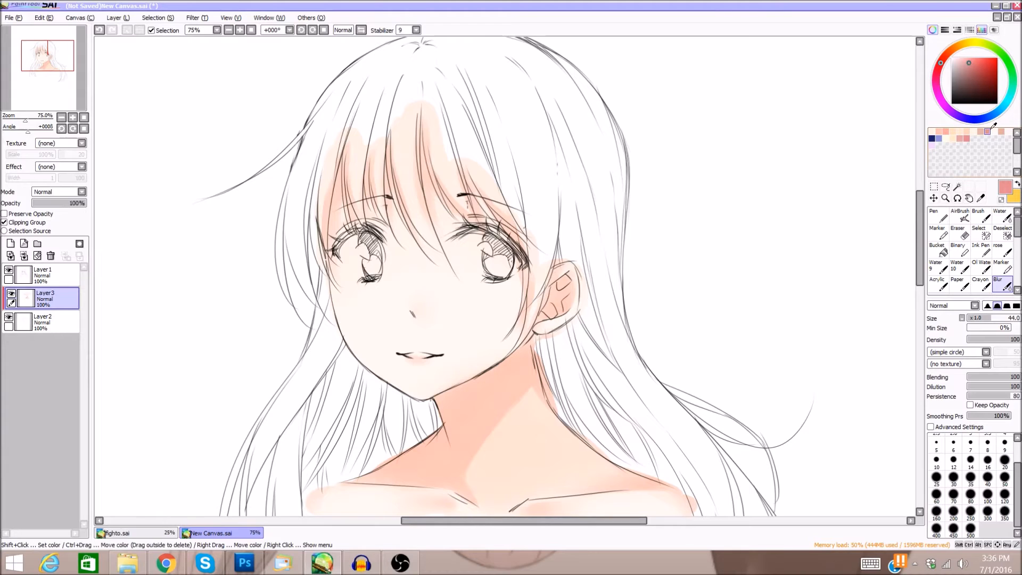
{"action": "left_click", "coordinate": [961, 138]}
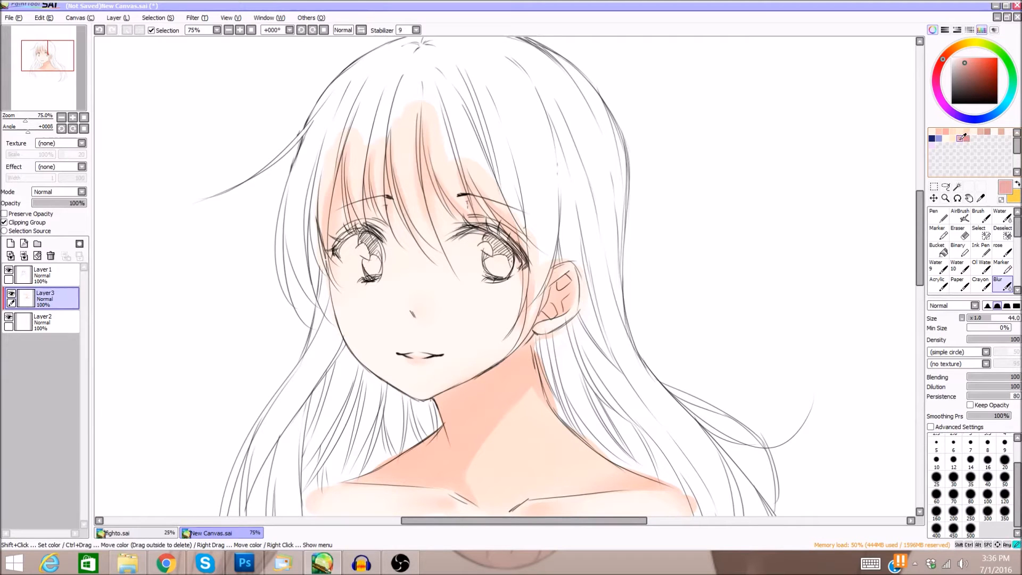
{"action": "left_click", "coordinate": [967, 137]}
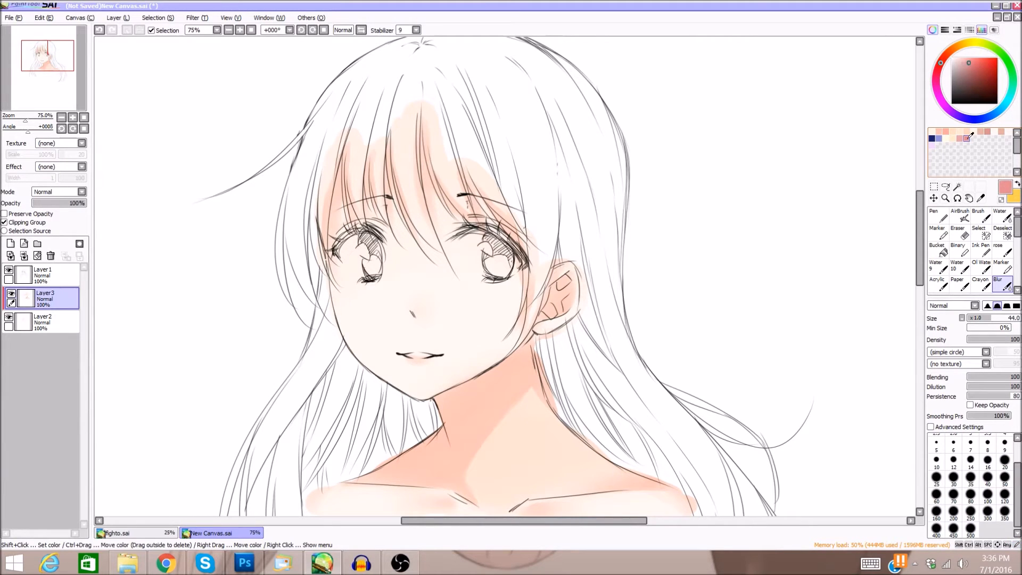
{"action": "left_click", "coordinate": [933, 214]}
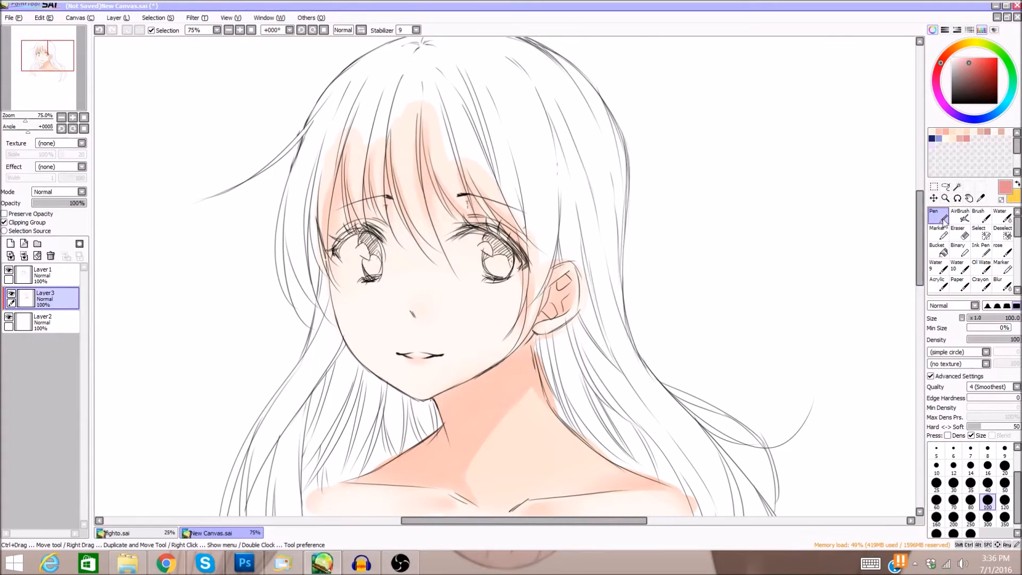
{"action": "scroll", "coordinate": [924, 218], "scroll_direction": "down", "scroll_amount": 2}
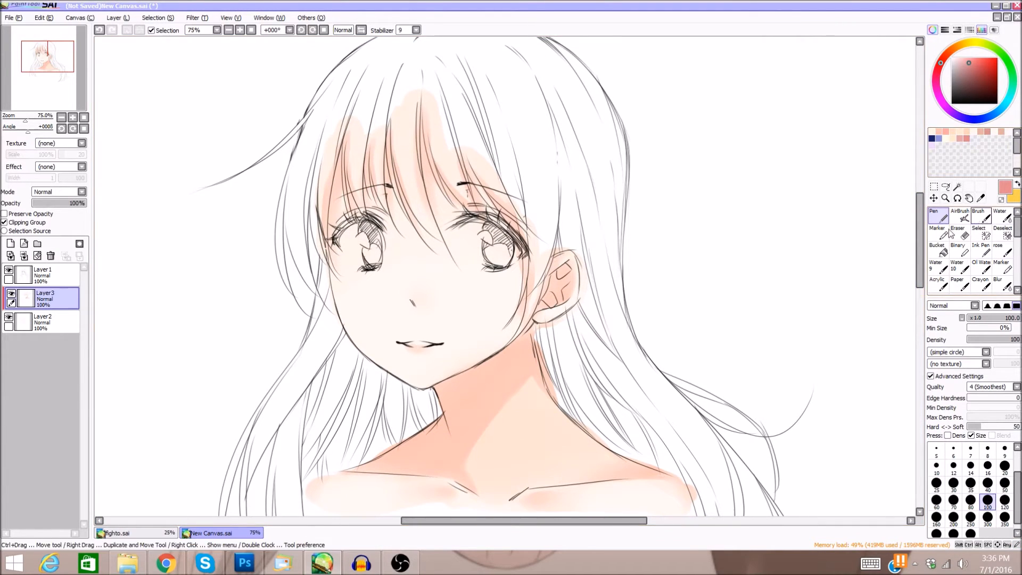
{"action": "scroll", "coordinate": [924, 243], "scroll_direction": "up", "scroll_amount": 2}
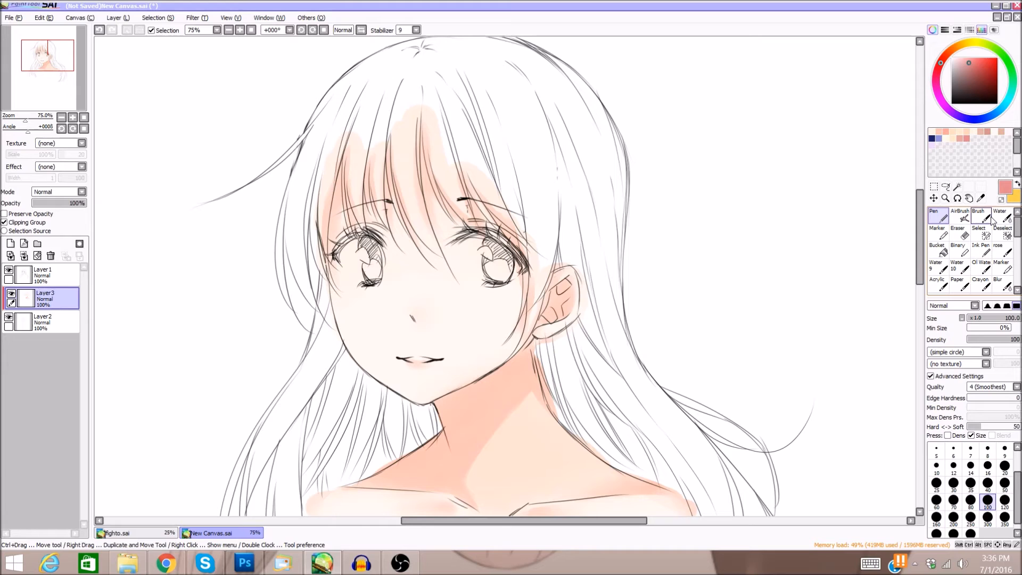
{"action": "left_click_drag", "start_coordinate": [510, 520], "coordinate": [507, 519]}
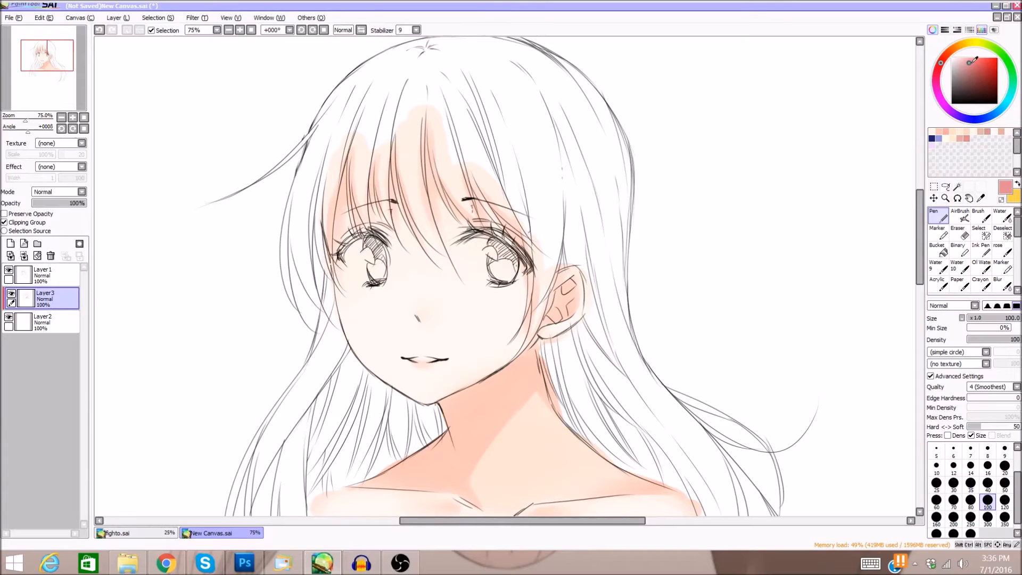
Try a muted tan shade on the cheek with the Pen at size 100, and undo the stroke.
{"action": "left_click", "coordinate": [993, 130]}
{"action": "left_click_drag", "start_coordinate": [963, 58], "coordinate": [959, 70]}
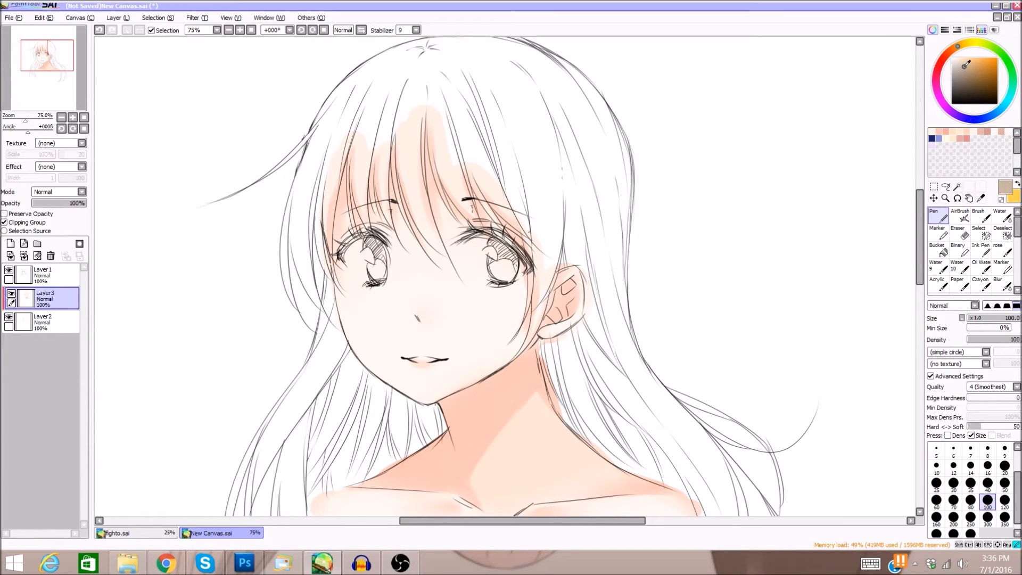
{"action": "left_click_drag", "start_coordinate": [513, 301], "coordinate": [484, 335]}
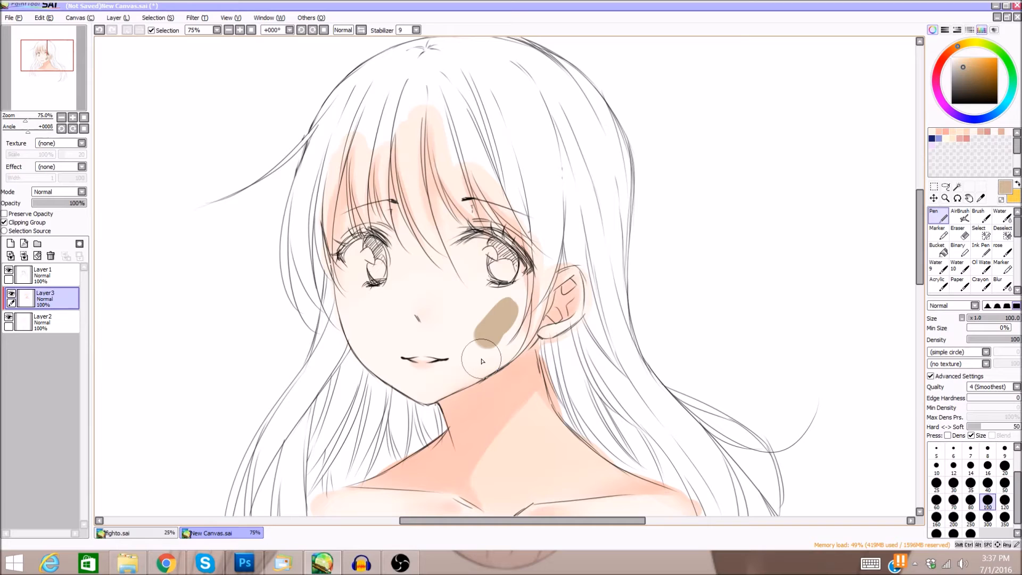
{"action": "left_click", "coordinate": [99, 30]}
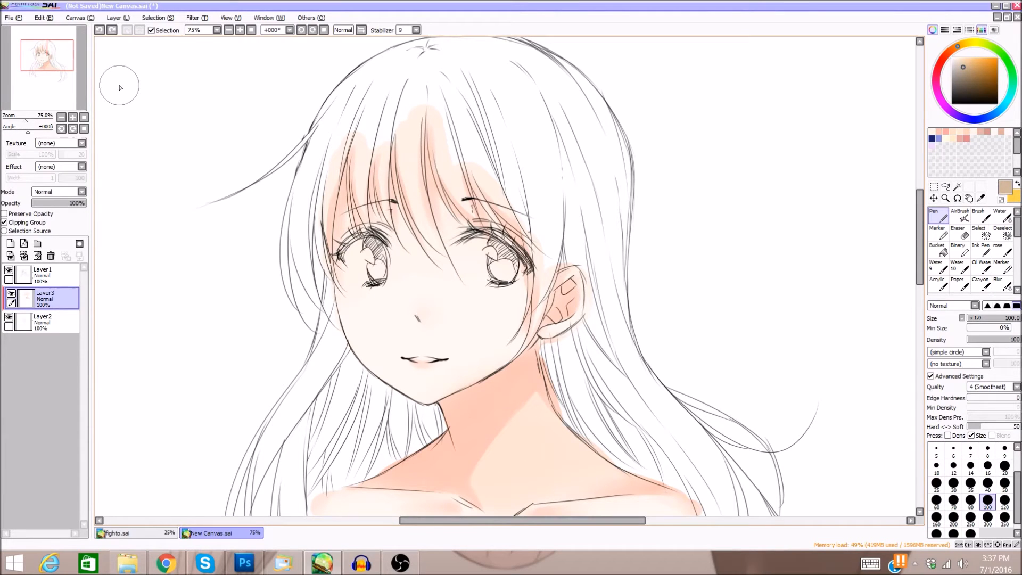
Paint darker pink shadows along the central bangs strands and above the ear-side eyebrow with the Brush at size 31.
{"action": "left_click", "coordinate": [972, 140]}
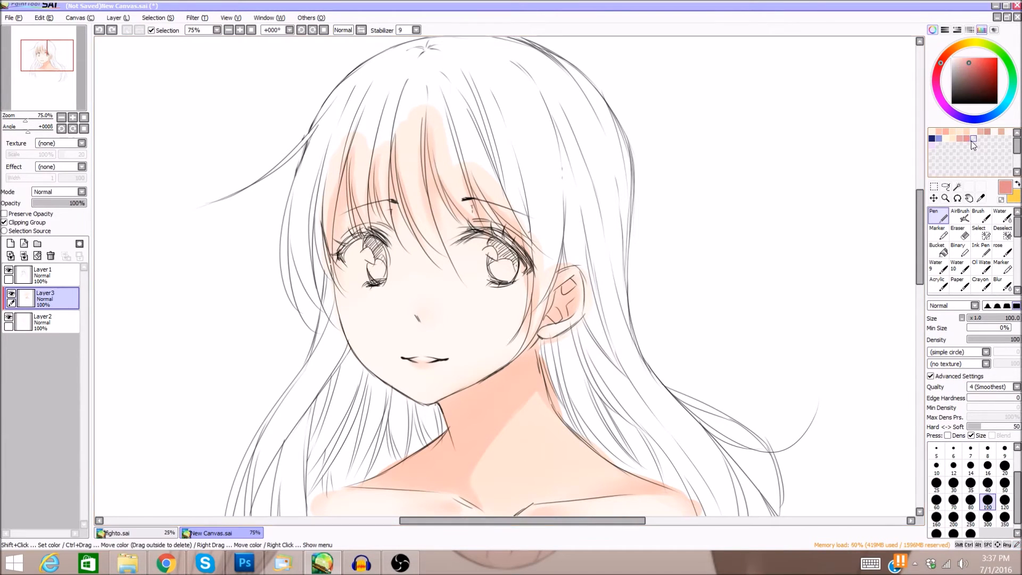
{"action": "left_click", "coordinate": [981, 215]}
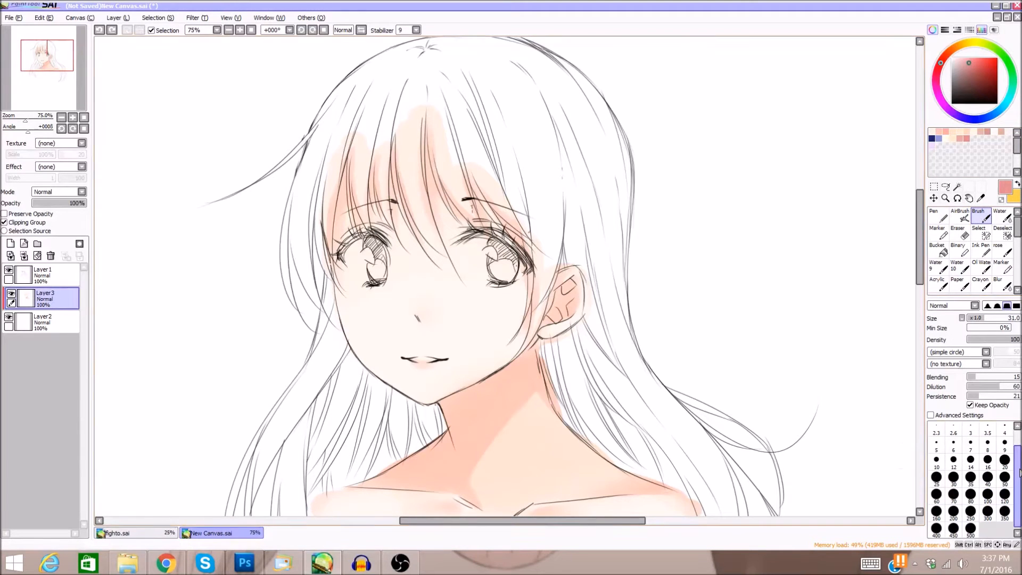
{"action": "left_click_drag", "start_coordinate": [529, 520], "coordinate": [507, 519]}
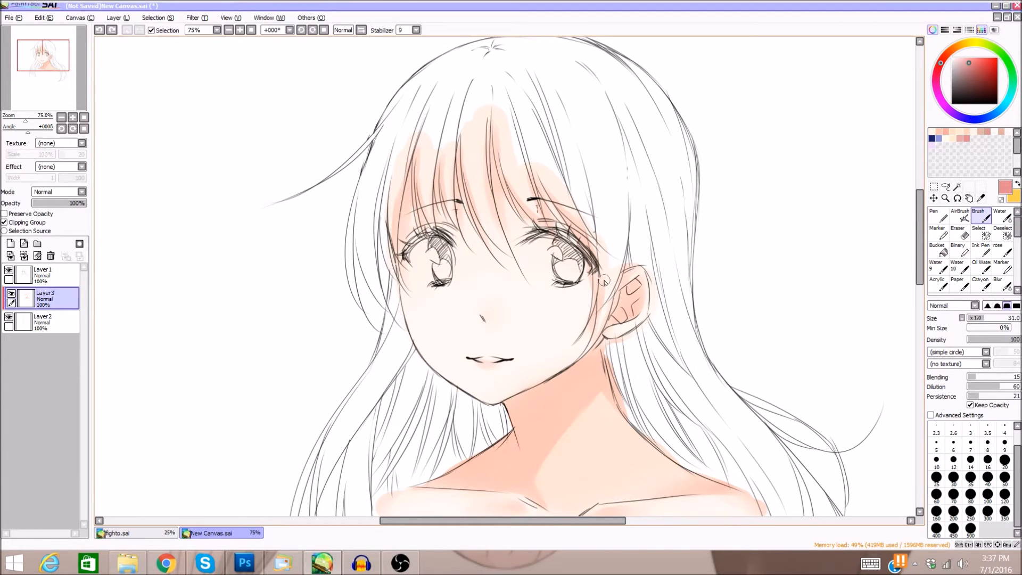
{"action": "left_click", "coordinate": [250, 31]}
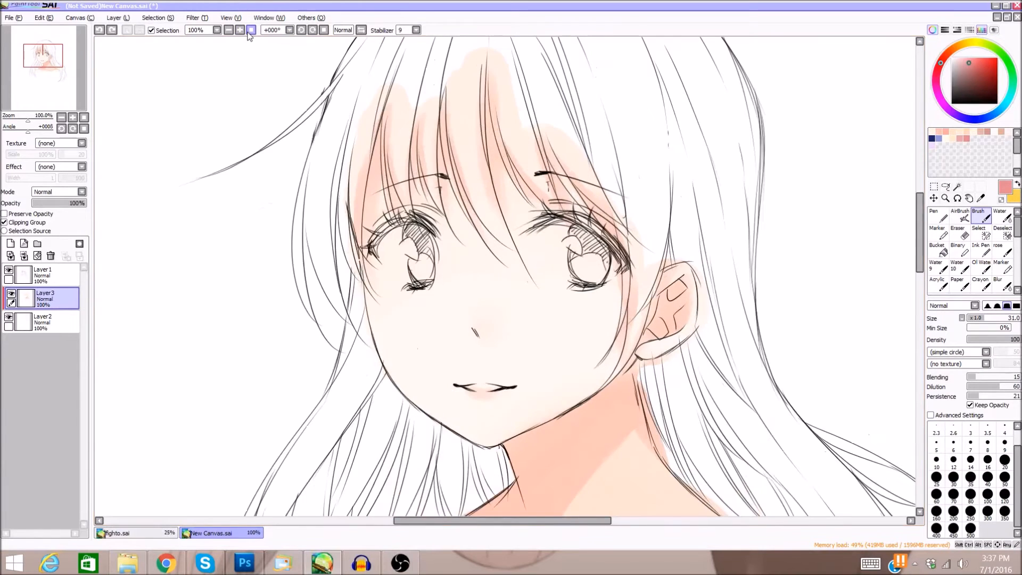
{"action": "left_click_drag", "start_coordinate": [487, 74], "coordinate": [490, 178]}
{"action": "left_click_drag", "start_coordinate": [493, 99], "coordinate": [494, 207]}
{"action": "left_click_drag", "start_coordinate": [493, 121], "coordinate": [504, 239]}
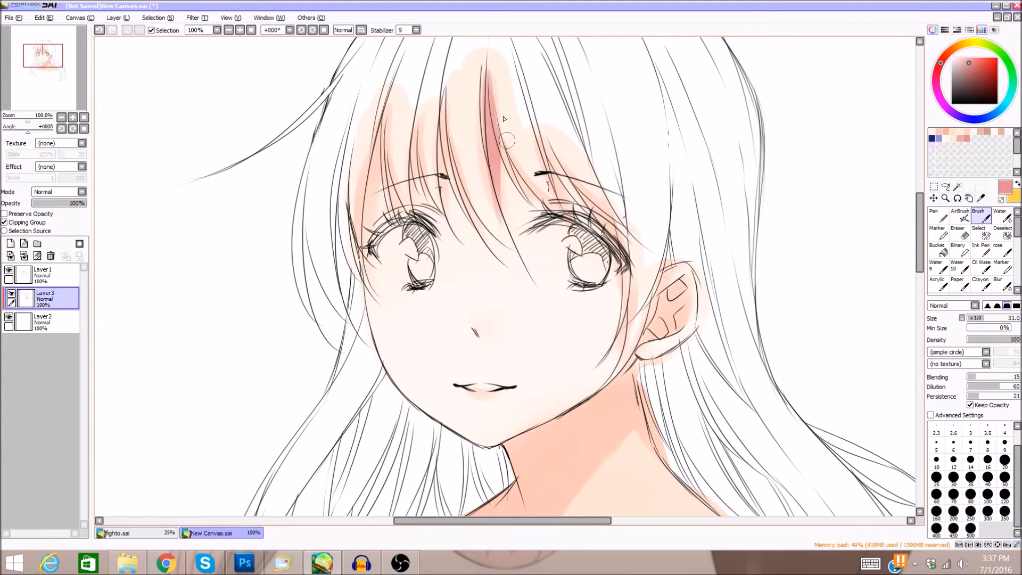
{"action": "mouse_move", "coordinate": [506, 142]}
{"action": "left_mouse_down"}
{"action": "mouse_move", "coordinate": [537, 188]}
{"action": "mouse_move", "coordinate": [505, 137]}
{"action": "mouse_move", "coordinate": [518, 172]}
{"action": "mouse_move", "coordinate": [546, 191]}
{"action": "mouse_move", "coordinate": [508, 150]}
{"action": "mouse_move", "coordinate": [522, 191]}
{"action": "mouse_move", "coordinate": [506, 145]}
{"action": "mouse_move", "coordinate": [544, 218]}
{"action": "left_mouse_up"}
{"action": "left_click_drag", "start_coordinate": [547, 140], "coordinate": [561, 194]}
Deepen the forehead shadows along the remaining bangs strands, out to both temples, with the Brush at size 23 in the same pink.
{"action": "left_click", "coordinate": [980, 318]}
{"action": "mouse_move", "coordinate": [568, 173]}
{"action": "left_mouse_down"}
{"action": "mouse_move", "coordinate": [599, 224]}
{"action": "mouse_move", "coordinate": [609, 216]}
{"action": "left_mouse_up"}
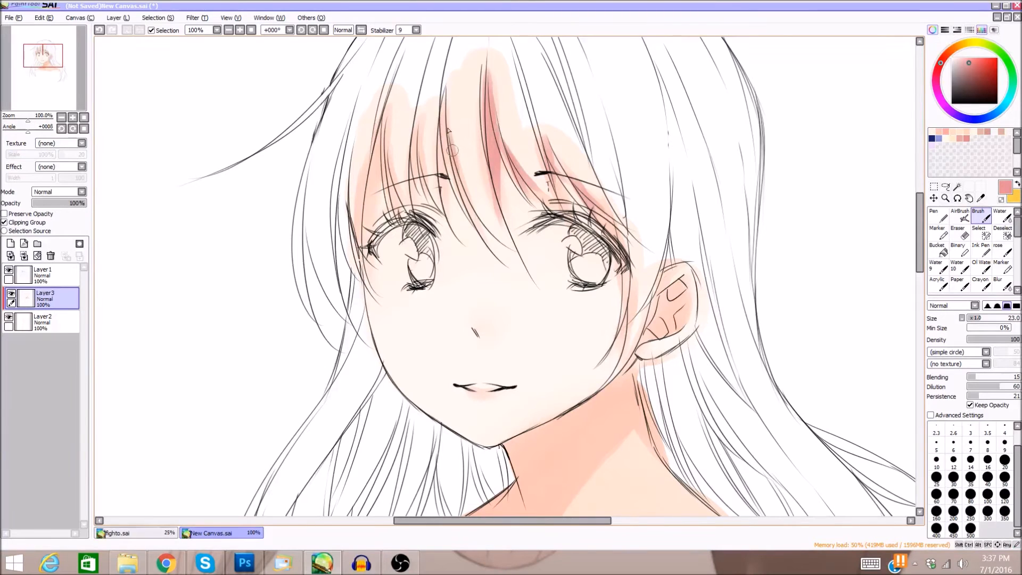
{"action": "left_click_drag", "start_coordinate": [450, 141], "coordinate": [477, 230]}
{"action": "left_click_drag", "start_coordinate": [439, 109], "coordinate": [446, 184]}
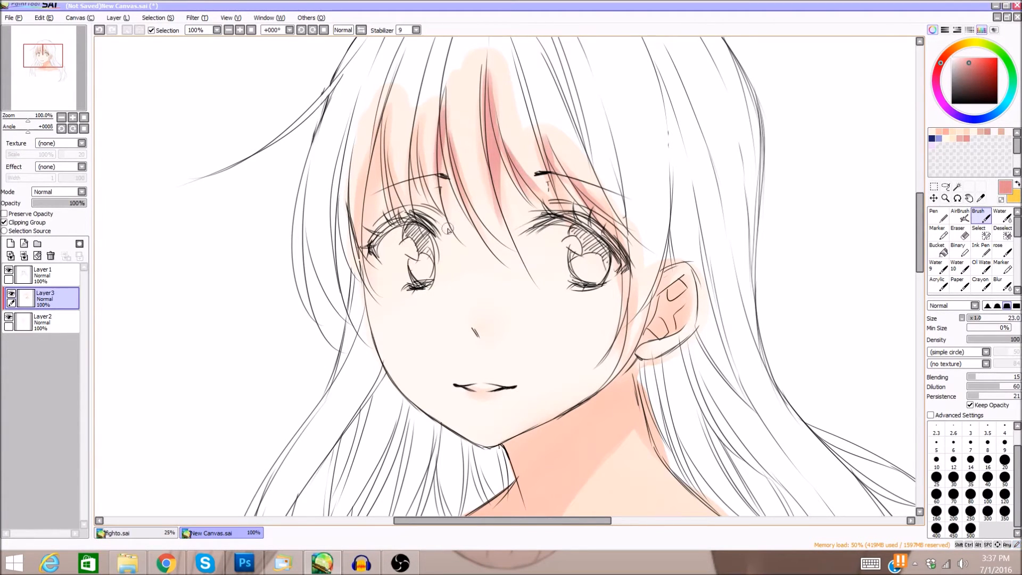
{"action": "mouse_move", "coordinate": [418, 143]}
{"action": "left_mouse_down"}
{"action": "mouse_move", "coordinate": [426, 200]}
{"action": "mouse_move", "coordinate": [412, 151]}
{"action": "mouse_move", "coordinate": [410, 201]}
{"action": "left_mouse_up"}
{"action": "left_click_drag", "start_coordinate": [410, 170], "coordinate": [408, 205]}
{"action": "left_click_drag", "start_coordinate": [388, 136], "coordinate": [398, 229]}
{"action": "mouse_move", "coordinate": [386, 116]}
{"action": "left_mouse_down"}
{"action": "mouse_move", "coordinate": [352, 211]}
{"action": "mouse_move", "coordinate": [384, 122]}
{"action": "mouse_move", "coordinate": [359, 262]}
{"action": "mouse_move", "coordinate": [385, 124]}
{"action": "mouse_move", "coordinate": [358, 212]}
{"action": "left_mouse_up"}
{"action": "left_click_drag", "start_coordinate": [384, 142], "coordinate": [375, 164]}
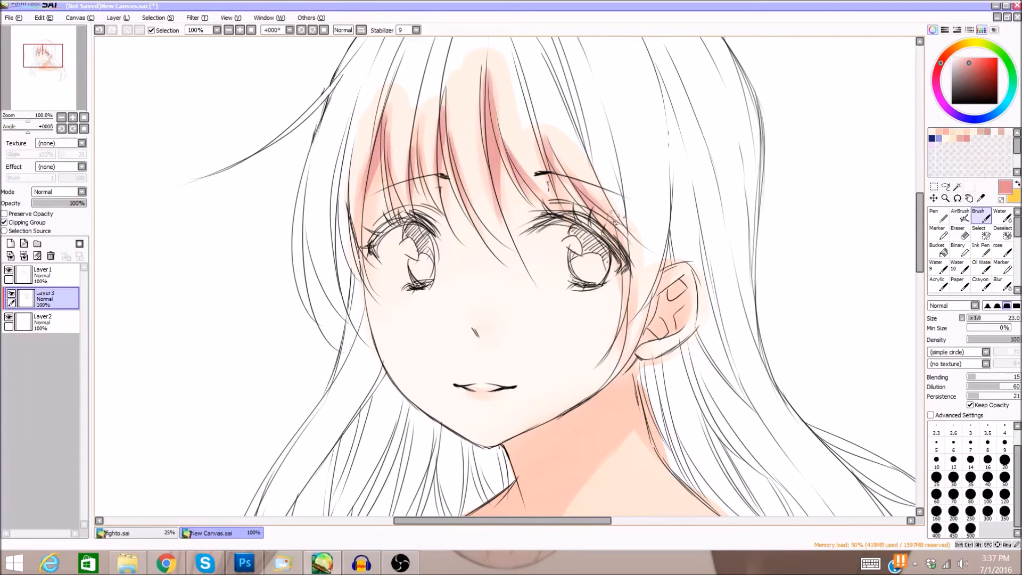
Paint pink shadows along the hair lock in front of the ear and inside the ear's folds.
{"action": "left_click_drag", "start_coordinate": [632, 292], "coordinate": [626, 319]}
{"action": "left_click_drag", "start_coordinate": [657, 272], "coordinate": [631, 356]}
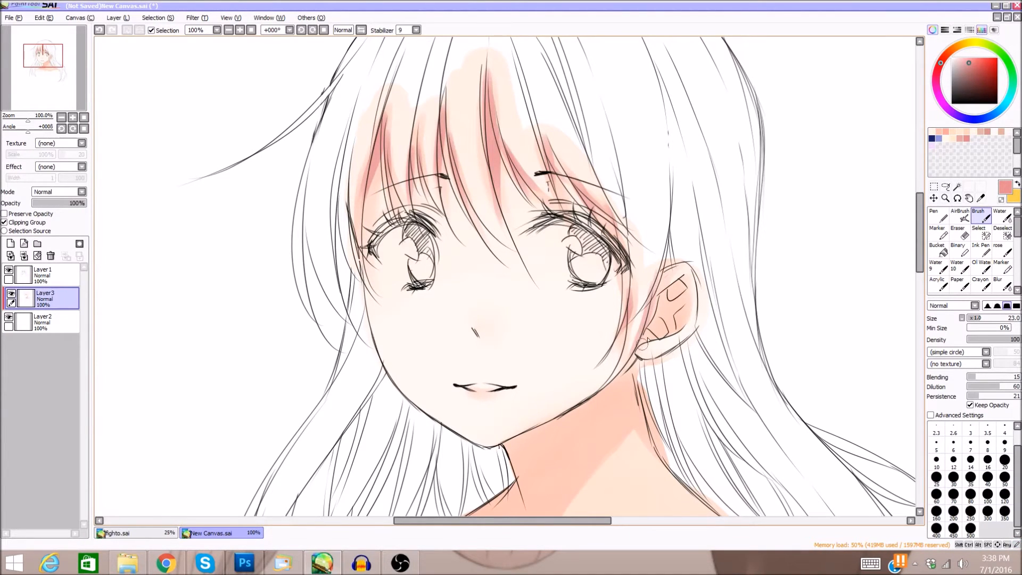
{"action": "mouse_move", "coordinate": [681, 282]}
{"action": "left_mouse_down"}
{"action": "mouse_move", "coordinate": [652, 328]}
{"action": "mouse_move", "coordinate": [658, 334]}
{"action": "mouse_move", "coordinate": [660, 320]}
{"action": "mouse_move", "coordinate": [659, 333]}
{"action": "mouse_move", "coordinate": [687, 313]}
{"action": "mouse_move", "coordinate": [663, 297]}
{"action": "mouse_move", "coordinate": [660, 311]}
{"action": "mouse_move", "coordinate": [662, 277]}
{"action": "mouse_move", "coordinate": [631, 361]}
{"action": "left_mouse_up"}
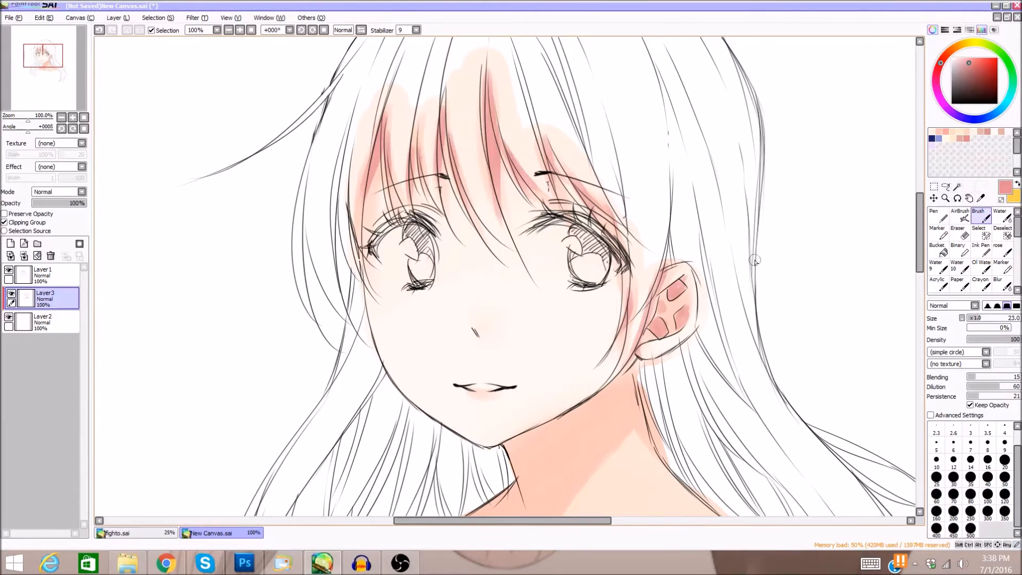
Dab a small pink shadow beside the nose line with the Brush at size 23.
{"action": "left_click_drag", "start_coordinate": [536, 519], "coordinate": [529, 520]}
{"action": "left_click_drag", "start_coordinate": [503, 335], "coordinate": [502, 330]}
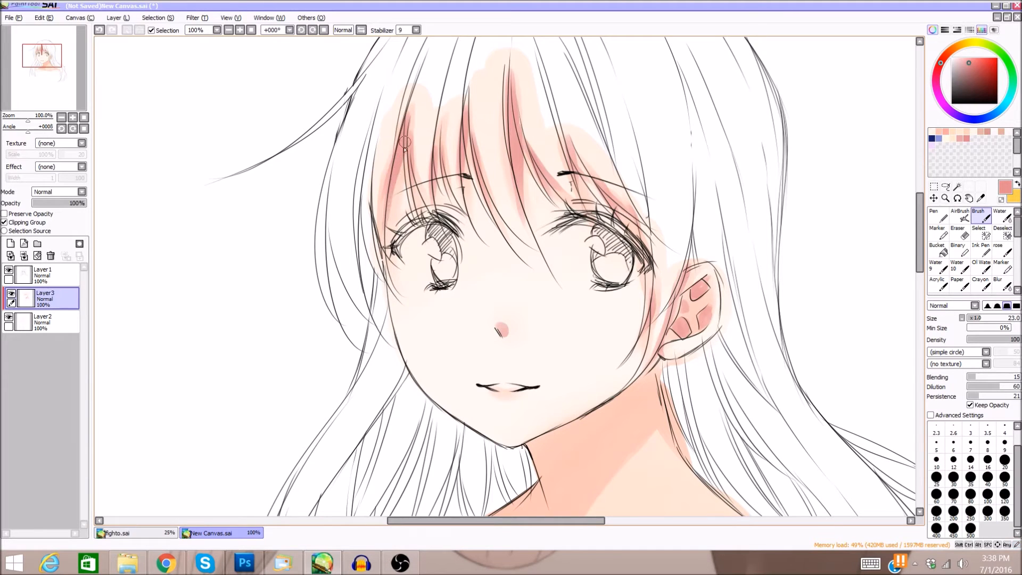
{"action": "left_click", "coordinate": [302, 30]}
{"action": "left_click", "coordinate": [301, 30]}
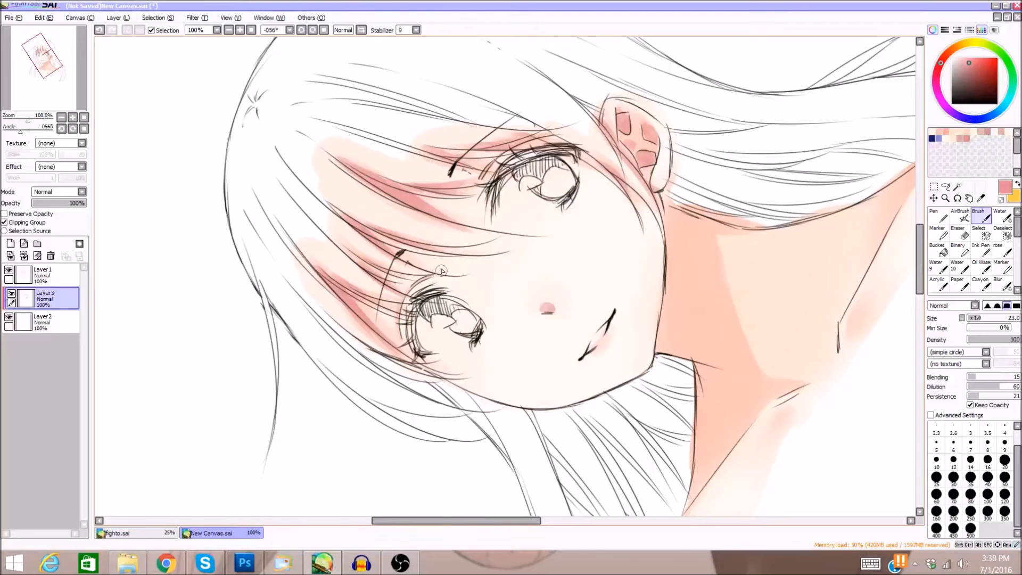
{"action": "left_click", "coordinate": [324, 31]}
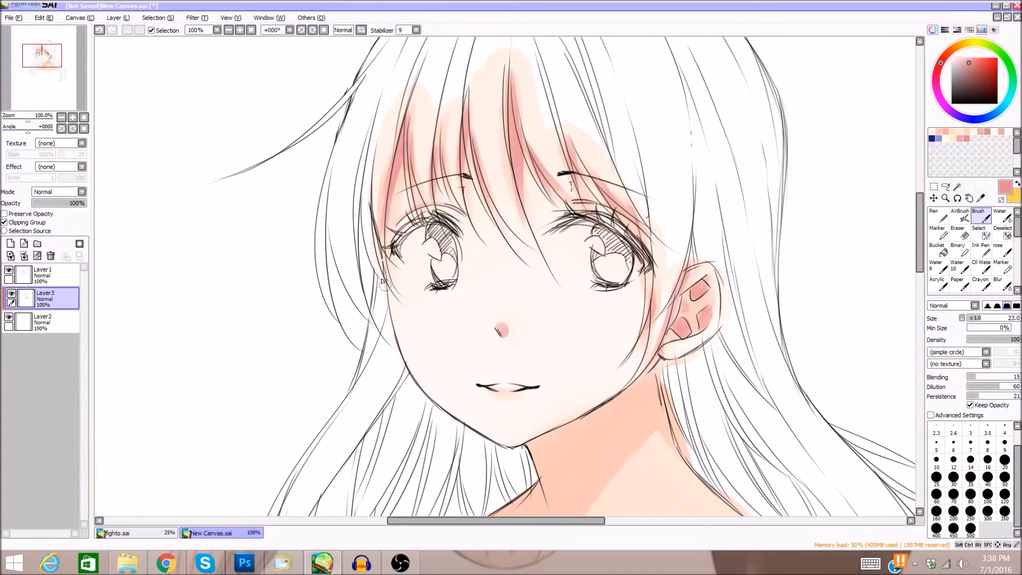
Paint a darker pink edge along the neck shadow and blend it with the Water brush at size 49 and the Blur tool at size 44.
{"action": "left_click_drag", "start_coordinate": [919, 266], "coordinate": [918, 298]}
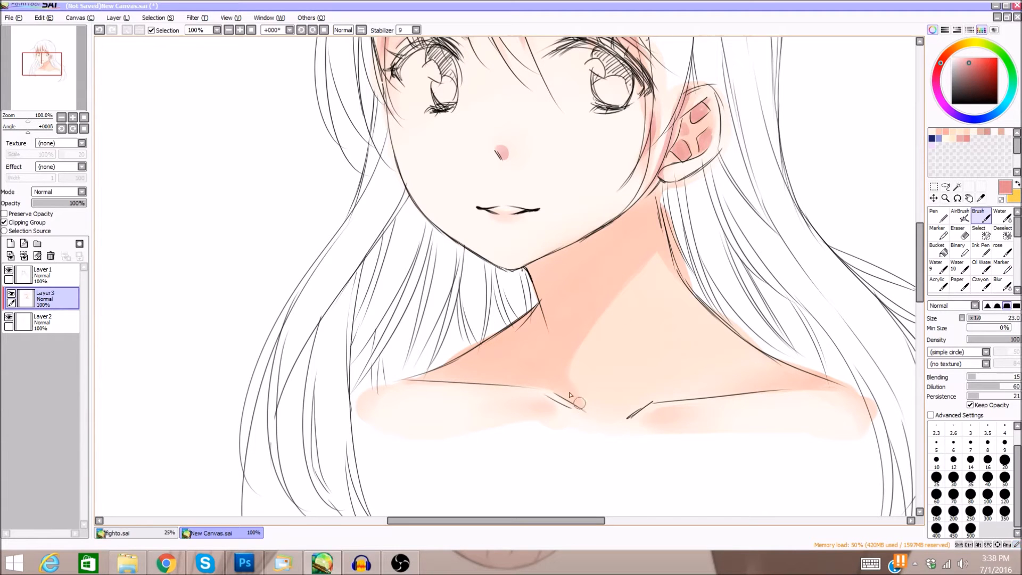
{"action": "mouse_move", "coordinate": [582, 410]}
{"action": "left_mouse_down"}
{"action": "mouse_move", "coordinate": [566, 374]}
{"action": "mouse_move", "coordinate": [649, 265]}
{"action": "left_mouse_up"}
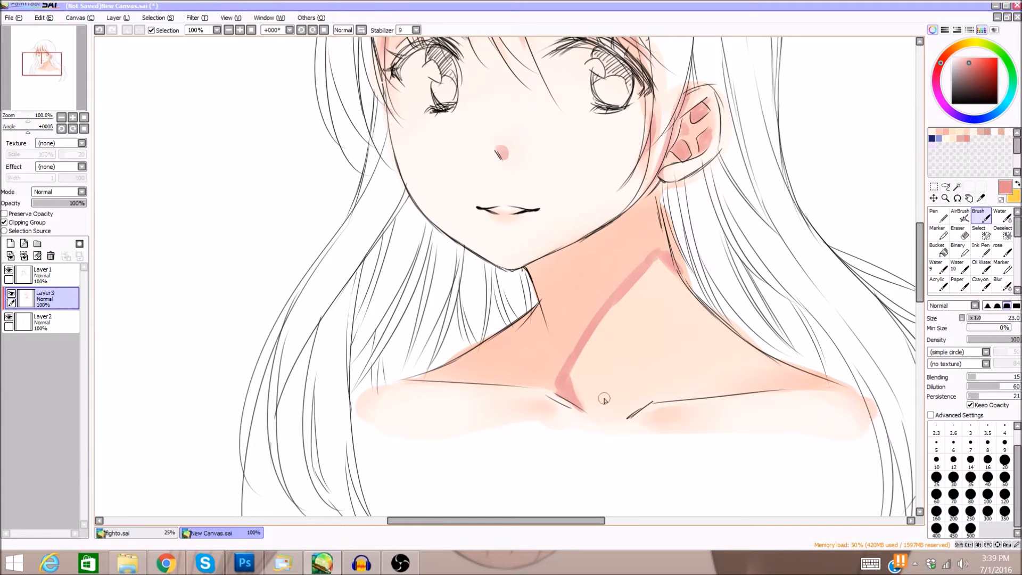
{"action": "left_click", "coordinate": [1006, 217]}
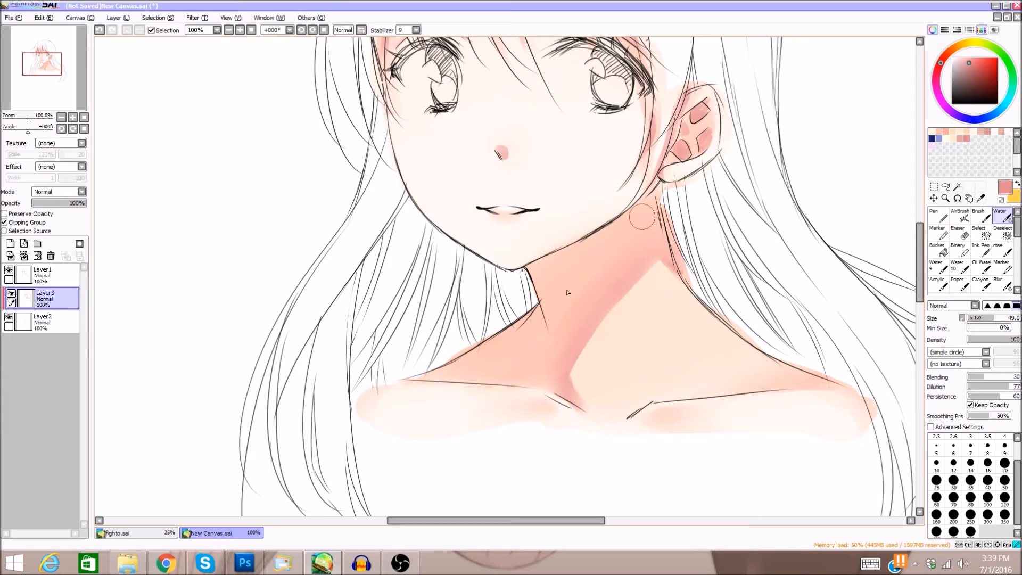
{"action": "left_click", "coordinate": [1006, 306]}
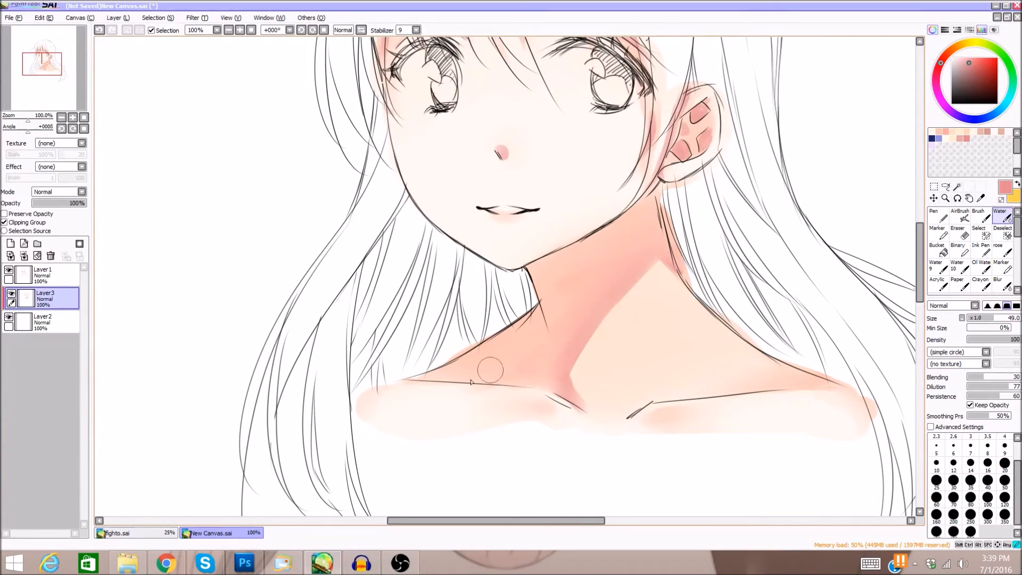
{"action": "left_click", "coordinate": [1003, 285]}
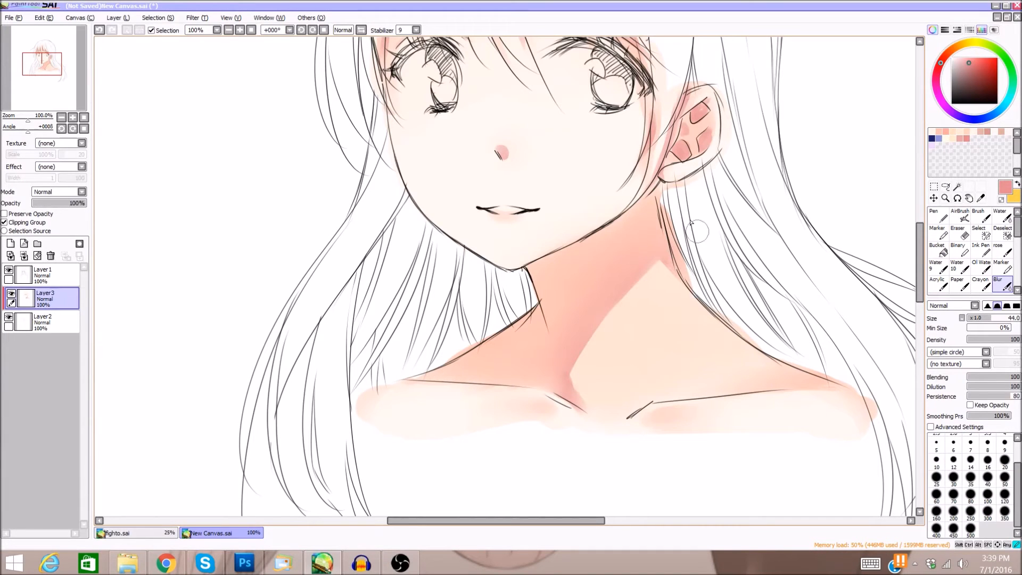
Add pink shadows at the inner ends of both collarbones and along both shoulder edges with the Brush at size 23.
{"action": "left_click", "coordinate": [981, 216]}
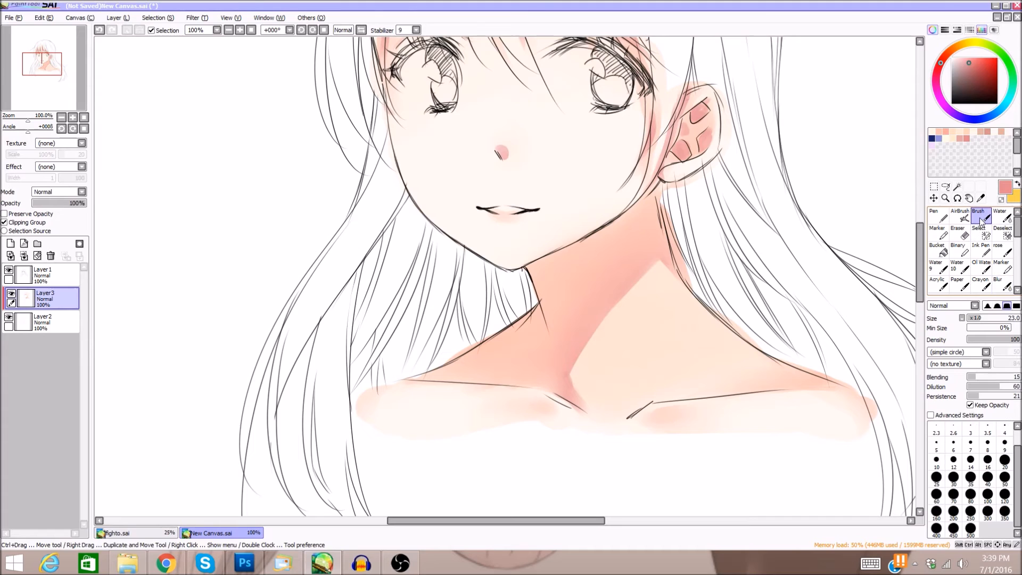
{"action": "scroll", "coordinate": [920, 284], "scroll_direction": "down", "scroll_amount": 2}
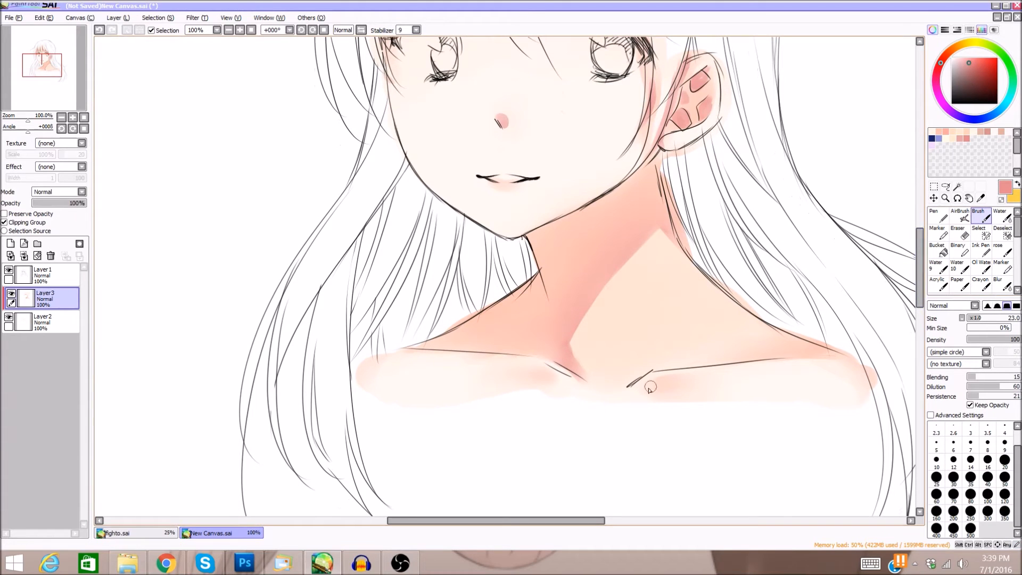
{"action": "left_click_drag", "start_coordinate": [555, 381], "coordinate": [548, 374]}
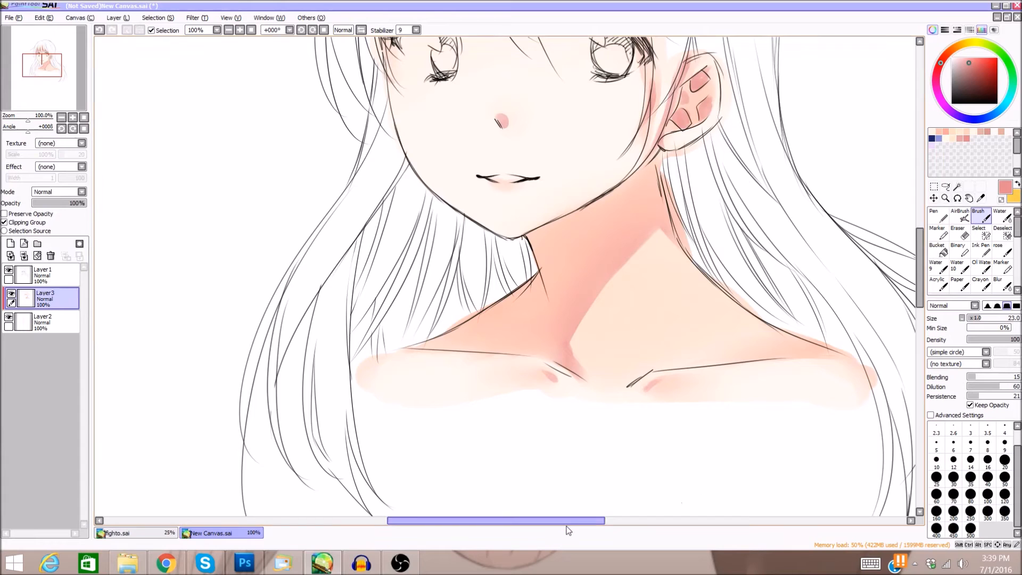
{"action": "left_click_drag", "start_coordinate": [363, 393], "coordinate": [384, 355]}
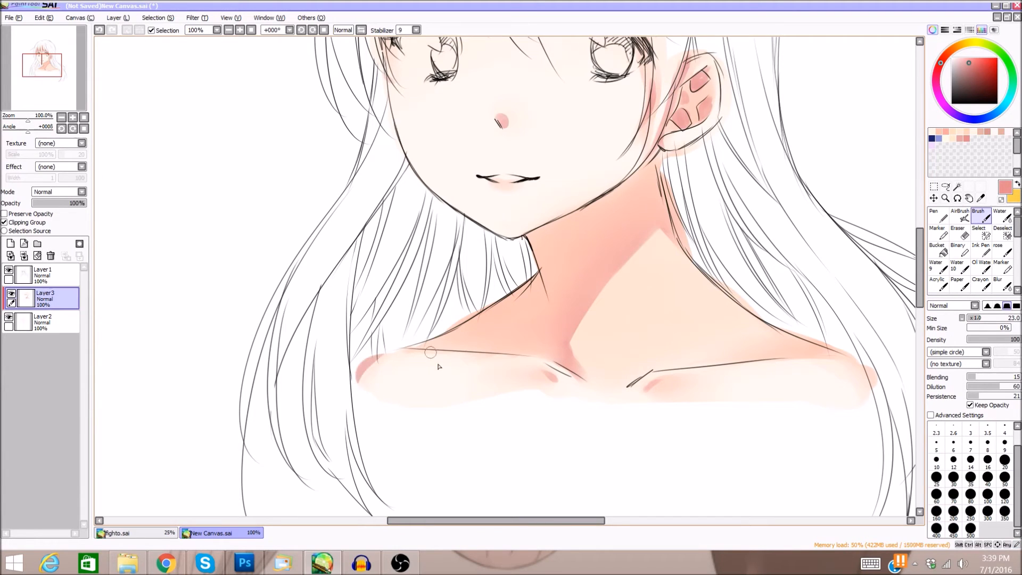
{"action": "mouse_move", "coordinate": [820, 342]}
{"action": "left_mouse_down"}
{"action": "mouse_move", "coordinate": [871, 398]}
{"action": "mouse_move", "coordinate": [851, 357]}
{"action": "left_mouse_up"}
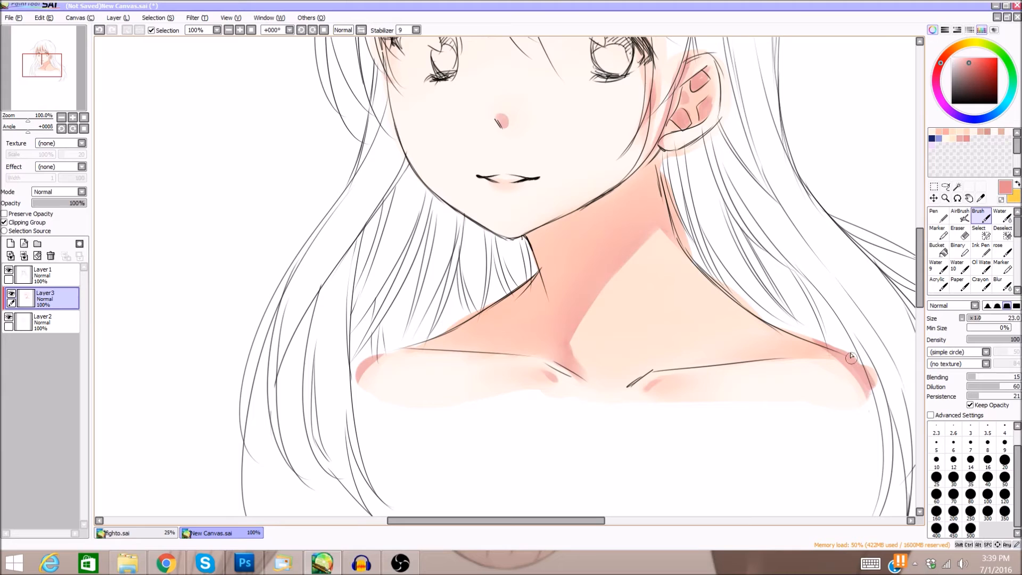
Blend the collarbone and shoulder shadows into the skin with the Water brush at size 49.
{"action": "left_click", "coordinate": [1004, 215]}
{"action": "mouse_move", "coordinate": [853, 362]}
{"action": "left_mouse_down"}
{"action": "mouse_move", "coordinate": [830, 331]}
{"action": "mouse_move", "coordinate": [847, 340]}
{"action": "mouse_move", "coordinate": [859, 378]}
{"action": "mouse_move", "coordinate": [857, 417]}
{"action": "mouse_move", "coordinate": [818, 312]}
{"action": "mouse_move", "coordinate": [869, 409]}
{"action": "mouse_move", "coordinate": [858, 379]}
{"action": "left_mouse_up"}
{"action": "mouse_move", "coordinate": [649, 392]}
{"action": "left_mouse_down"}
{"action": "mouse_move", "coordinate": [692, 387]}
{"action": "mouse_move", "coordinate": [649, 389]}
{"action": "mouse_move", "coordinate": [684, 396]}
{"action": "mouse_move", "coordinate": [655, 389]}
{"action": "mouse_move", "coordinate": [702, 383]}
{"action": "mouse_move", "coordinate": [655, 385]}
{"action": "mouse_move", "coordinate": [727, 379]}
{"action": "left_mouse_up"}
{"action": "mouse_move", "coordinate": [564, 383]}
{"action": "left_mouse_down"}
{"action": "mouse_move", "coordinate": [526, 380]}
{"action": "mouse_move", "coordinate": [548, 379]}
{"action": "left_mouse_up"}
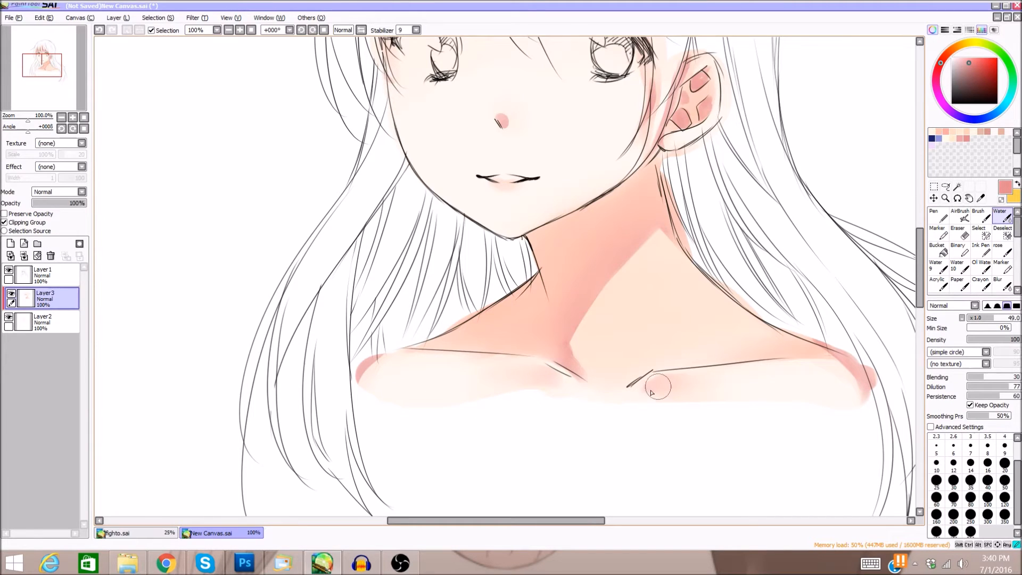
{"action": "mouse_move", "coordinate": [658, 383]}
{"action": "left_mouse_down"}
{"action": "mouse_move", "coordinate": [726, 380]}
{"action": "mouse_move", "coordinate": [670, 389]}
{"action": "left_mouse_up"}
{"action": "left_click_drag", "start_coordinate": [553, 385], "coordinate": [530, 383]}
{"action": "mouse_move", "coordinate": [367, 353]}
{"action": "left_mouse_down"}
{"action": "mouse_move", "coordinate": [350, 407]}
{"action": "mouse_move", "coordinate": [405, 337]}
{"action": "mouse_move", "coordinate": [358, 379]}
{"action": "mouse_move", "coordinate": [370, 352]}
{"action": "left_mouse_up"}
{"action": "mouse_move", "coordinate": [369, 352]}
{"action": "left_mouse_down"}
{"action": "mouse_move", "coordinate": [357, 404]}
{"action": "mouse_move", "coordinate": [388, 338]}
{"action": "mouse_move", "coordinate": [357, 378]}
{"action": "mouse_move", "coordinate": [372, 412]}
{"action": "mouse_move", "coordinate": [364, 362]}
{"action": "left_mouse_up"}
{"action": "left_click_drag", "start_coordinate": [921, 307], "coordinate": [924, 284]}
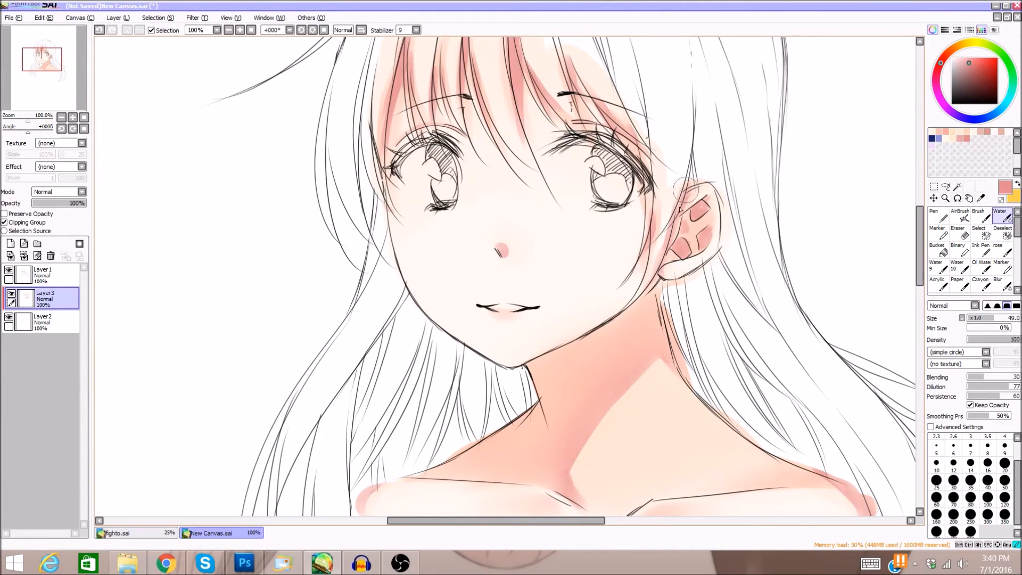
Blend the ear's inner shadows with the Water brush at size 49 and the pink fringe shadows on the forehead at size 33.
{"action": "mouse_move", "coordinate": [686, 185]}
{"action": "left_mouse_down"}
{"action": "mouse_move", "coordinate": [669, 241]}
{"action": "mouse_move", "coordinate": [685, 224]}
{"action": "mouse_move", "coordinate": [699, 232]}
{"action": "mouse_move", "coordinate": [702, 202]}
{"action": "mouse_move", "coordinate": [706, 212]}
{"action": "mouse_move", "coordinate": [690, 227]}
{"action": "mouse_move", "coordinate": [683, 220]}
{"action": "mouse_move", "coordinate": [687, 244]}
{"action": "mouse_move", "coordinate": [675, 249]}
{"action": "mouse_move", "coordinate": [687, 253]}
{"action": "mouse_move", "coordinate": [686, 241]}
{"action": "mouse_move", "coordinate": [689, 253]}
{"action": "mouse_move", "coordinate": [685, 215]}
{"action": "mouse_move", "coordinate": [692, 231]}
{"action": "mouse_move", "coordinate": [665, 267]}
{"action": "mouse_move", "coordinate": [676, 281]}
{"action": "mouse_move", "coordinate": [665, 266]}
{"action": "mouse_move", "coordinate": [703, 265]}
{"action": "mouse_move", "coordinate": [711, 219]}
{"action": "mouse_move", "coordinate": [697, 256]}
{"action": "mouse_move", "coordinate": [682, 257]}
{"action": "mouse_move", "coordinate": [676, 225]}
{"action": "mouse_move", "coordinate": [675, 241]}
{"action": "mouse_move", "coordinate": [710, 196]}
{"action": "mouse_move", "coordinate": [687, 227]}
{"action": "left_mouse_up"}
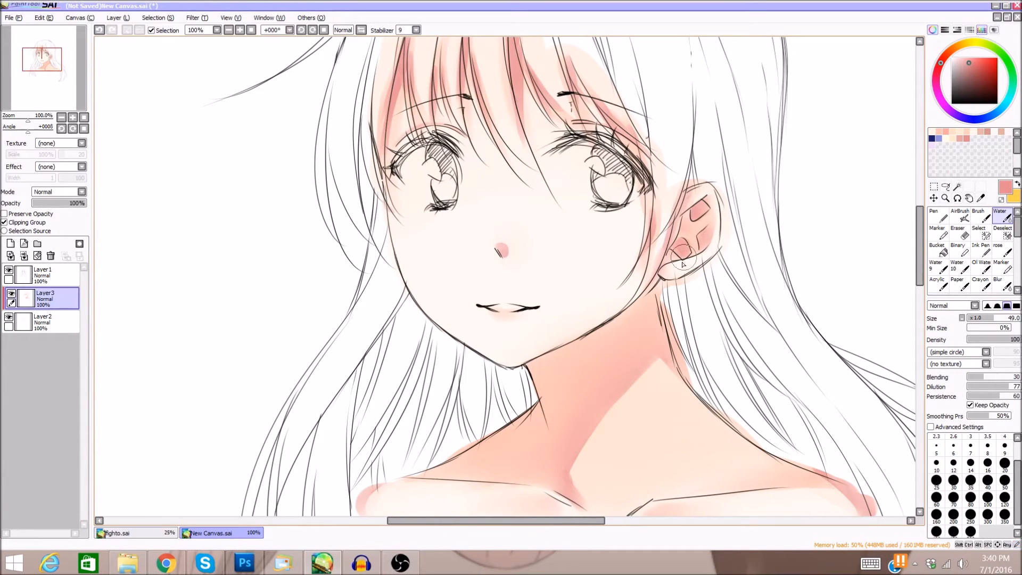
{"action": "left_click", "coordinate": [986, 318]}
{"action": "left_click_drag", "start_coordinate": [923, 241], "coordinate": [922, 223]}
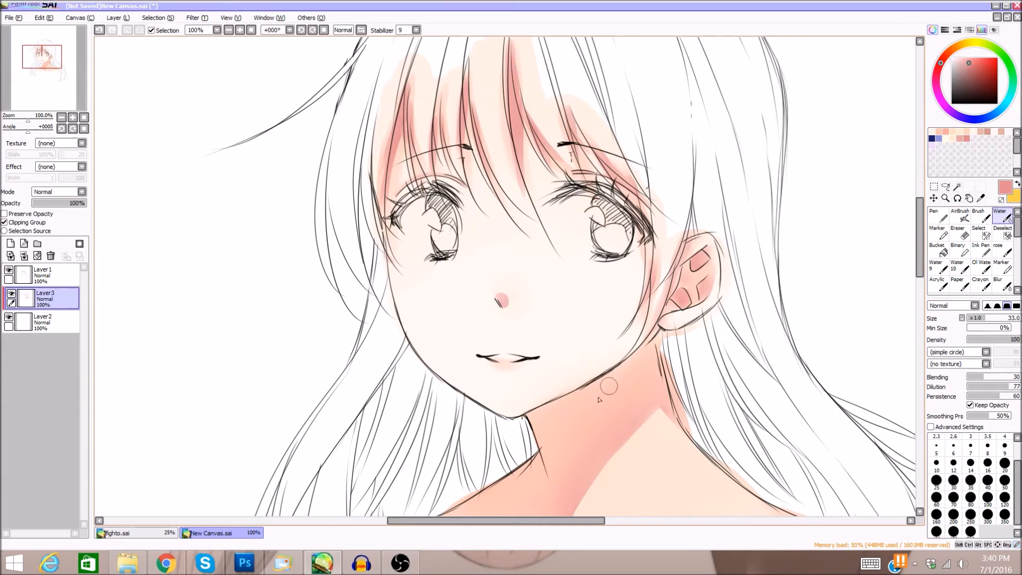
{"action": "left_click_drag", "start_coordinate": [922, 269], "coordinate": [921, 261]}
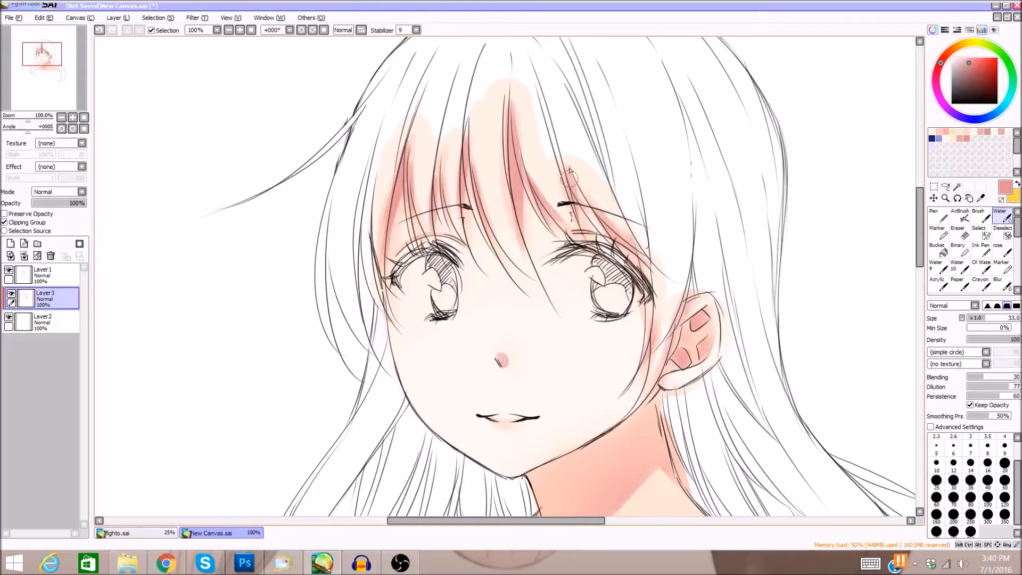
{"action": "left_click_drag", "start_coordinate": [526, 164], "coordinate": [527, 165]}
{"action": "left_click_drag", "start_coordinate": [478, 195], "coordinate": [474, 174]}
{"action": "left_click_drag", "start_coordinate": [492, 244], "coordinate": [494, 248]}
{"action": "left_click_drag", "start_coordinate": [462, 195], "coordinate": [465, 153]}
{"action": "left_click_drag", "start_coordinate": [433, 186], "coordinate": [436, 169]}
{"action": "mouse_move", "coordinate": [444, 211]}
{"action": "left_mouse_down"}
{"action": "mouse_move", "coordinate": [441, 169]}
{"action": "mouse_move", "coordinate": [443, 232]}
{"action": "mouse_move", "coordinate": [432, 168]}
{"action": "mouse_move", "coordinate": [434, 219]}
{"action": "mouse_move", "coordinate": [433, 175]}
{"action": "mouse_move", "coordinate": [406, 195]}
{"action": "mouse_move", "coordinate": [413, 142]}
{"action": "left_mouse_up"}
{"action": "mouse_move", "coordinate": [392, 208]}
{"action": "left_mouse_down"}
{"action": "mouse_move", "coordinate": [406, 158]}
{"action": "mouse_move", "coordinate": [391, 198]}
{"action": "mouse_move", "coordinate": [401, 166]}
{"action": "left_mouse_up"}
{"action": "left_click", "coordinate": [301, 29]}
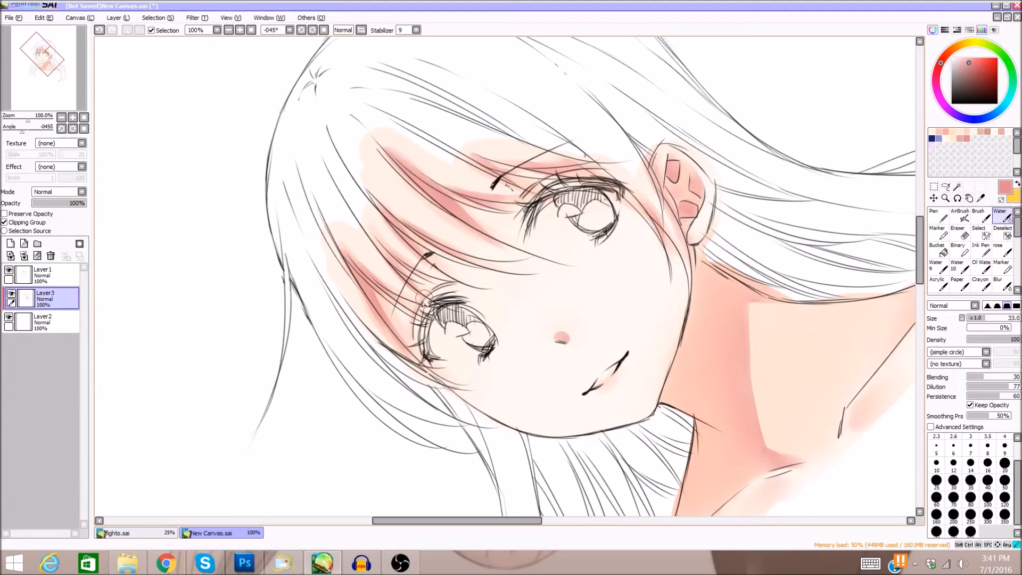
{"action": "left_click", "coordinate": [325, 30]}
Blend the pink nose shadow with the Water brush at size 33 and soften it with the Blur tool at size 44.
{"action": "left_click_drag", "start_coordinate": [503, 360], "coordinate": [500, 359]}
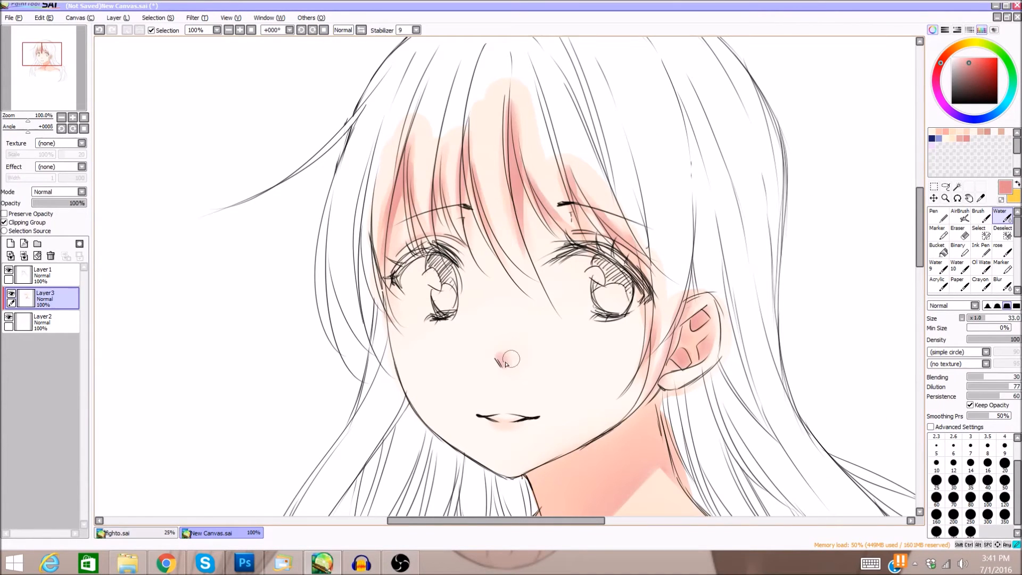
{"action": "left_click", "coordinate": [1003, 286]}
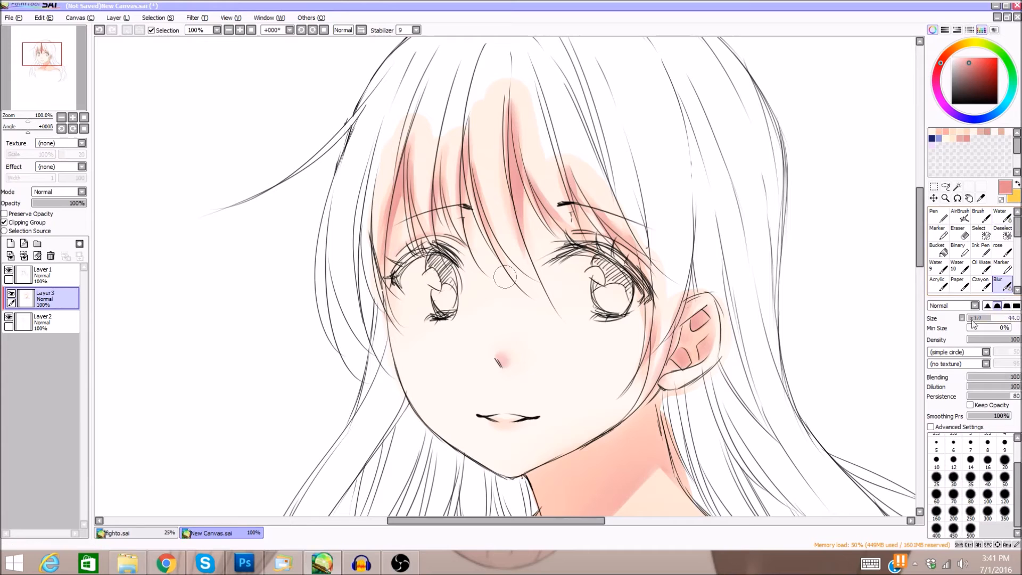
{"action": "left_click_drag", "start_coordinate": [505, 353], "coordinate": [507, 359]}
{"action": "left_click", "coordinate": [229, 30]}
{"action": "left_click_drag", "start_coordinate": [33, 82], "coordinate": [34, 89]}
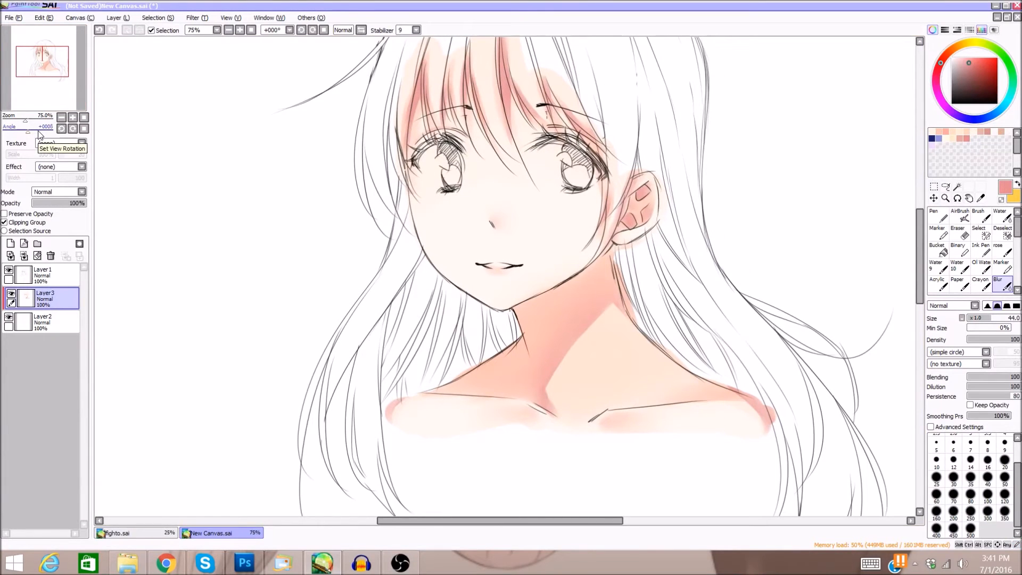
Soften the pink shadow along the shoulder edge below the ear with the Water brush at size 100.
{"action": "left_click", "coordinate": [1006, 220]}
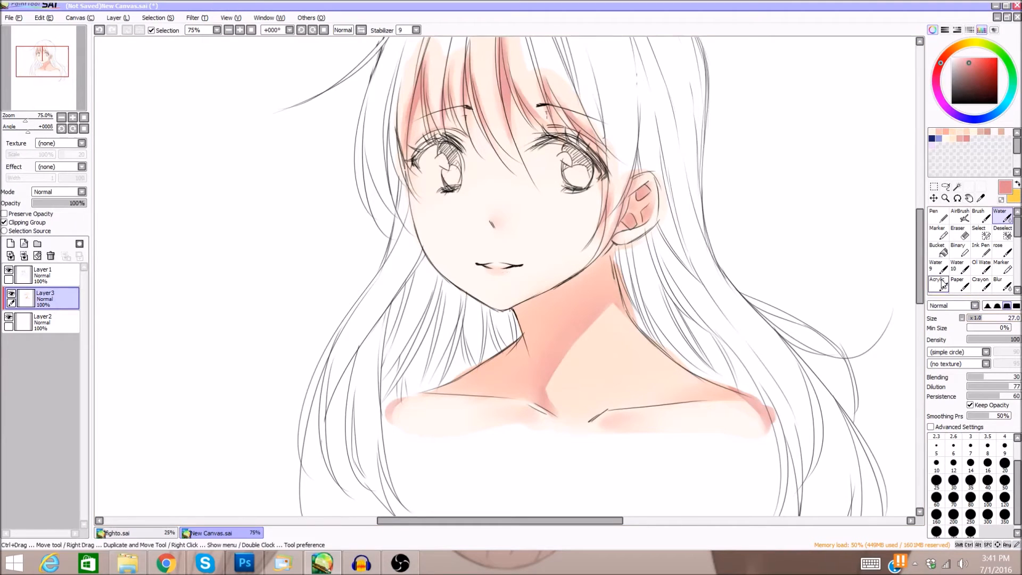
{"action": "scroll", "coordinate": [928, 285], "scroll_direction": "up", "scroll_amount": 2}
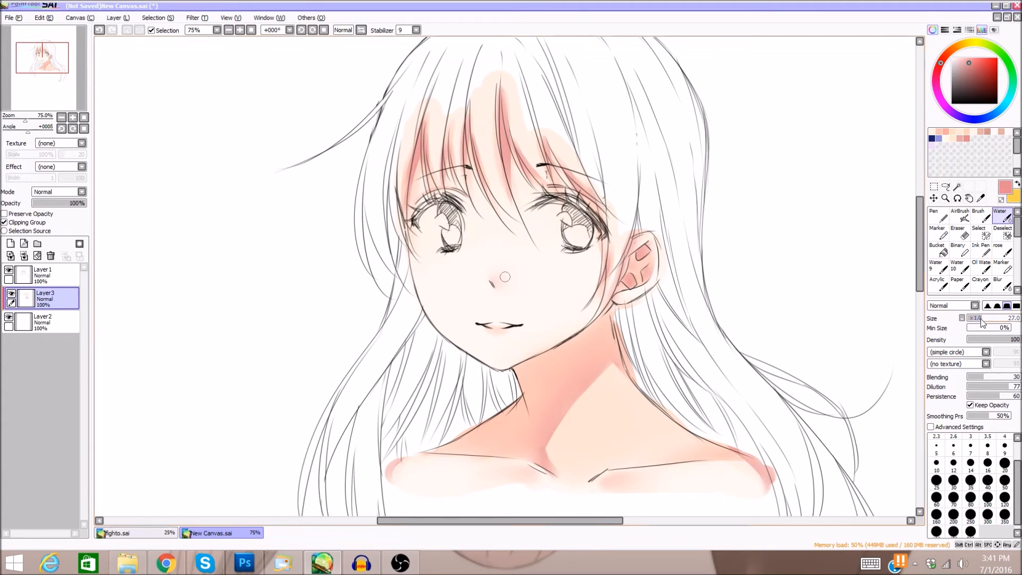
{"action": "key", "text": "]"}
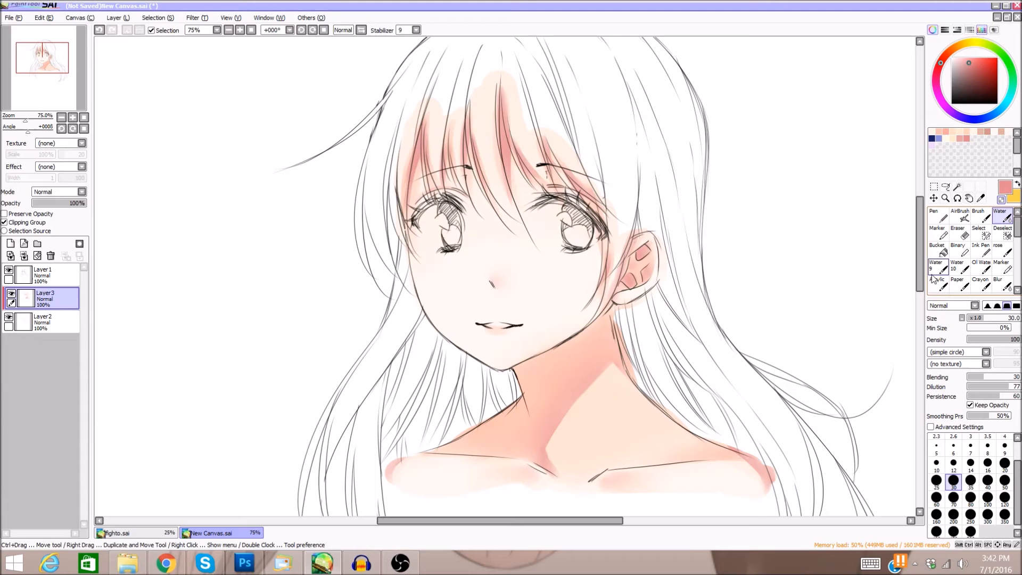
{"action": "left_click", "coordinate": [988, 479]}
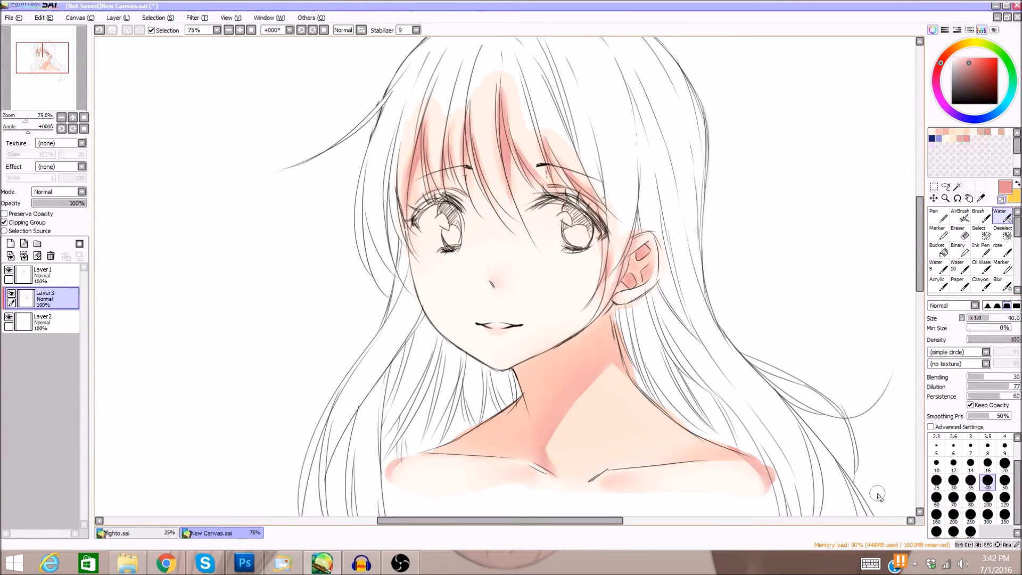
{"action": "left_click", "coordinate": [1005, 498]}
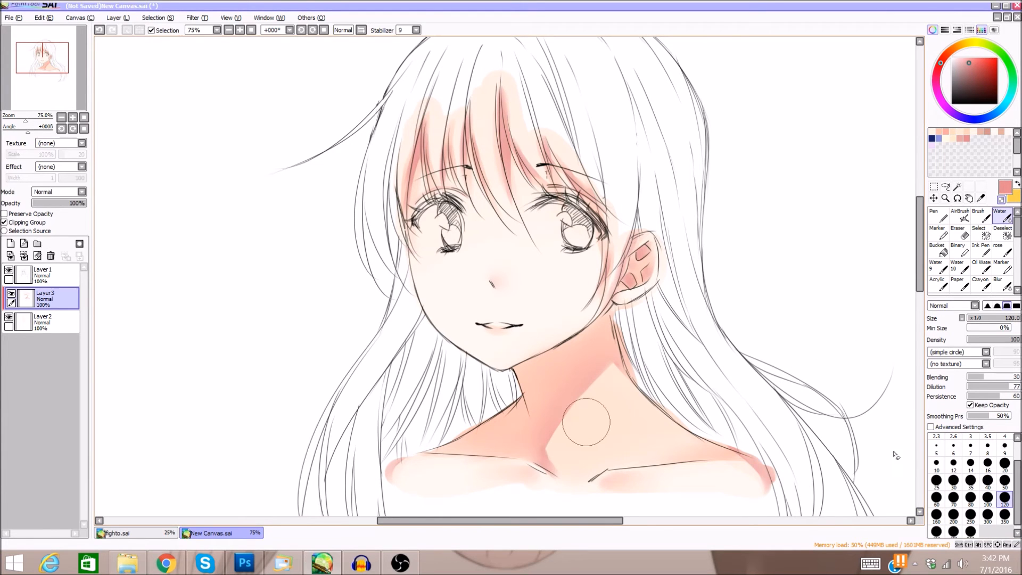
{"action": "left_click", "coordinate": [988, 497]}
{"action": "scroll", "coordinate": [928, 298], "scroll_direction": "down", "scroll_amount": 2}
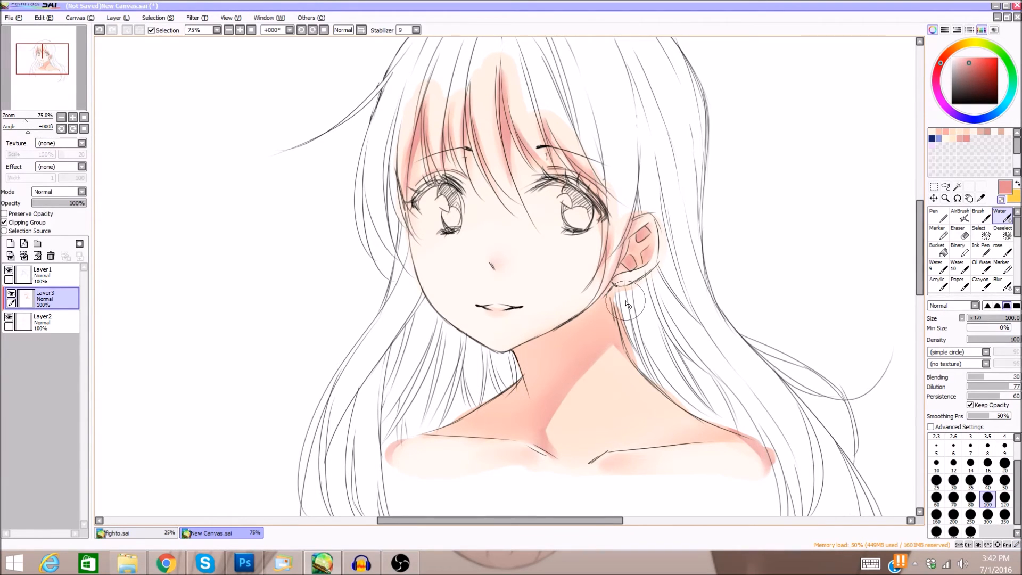
{"action": "mouse_move", "coordinate": [749, 430]}
{"action": "left_mouse_down"}
{"action": "mouse_move", "coordinate": [778, 450]}
{"action": "mouse_move", "coordinate": [758, 433]}
{"action": "mouse_move", "coordinate": [783, 465]}
{"action": "mouse_move", "coordinate": [757, 428]}
{"action": "mouse_move", "coordinate": [777, 476]}
{"action": "mouse_move", "coordinate": [770, 448]}
{"action": "left_mouse_up"}
Blend the fringe shadows on the forehead further with the Water brush at size 50.
{"action": "left_click", "coordinate": [1005, 480]}
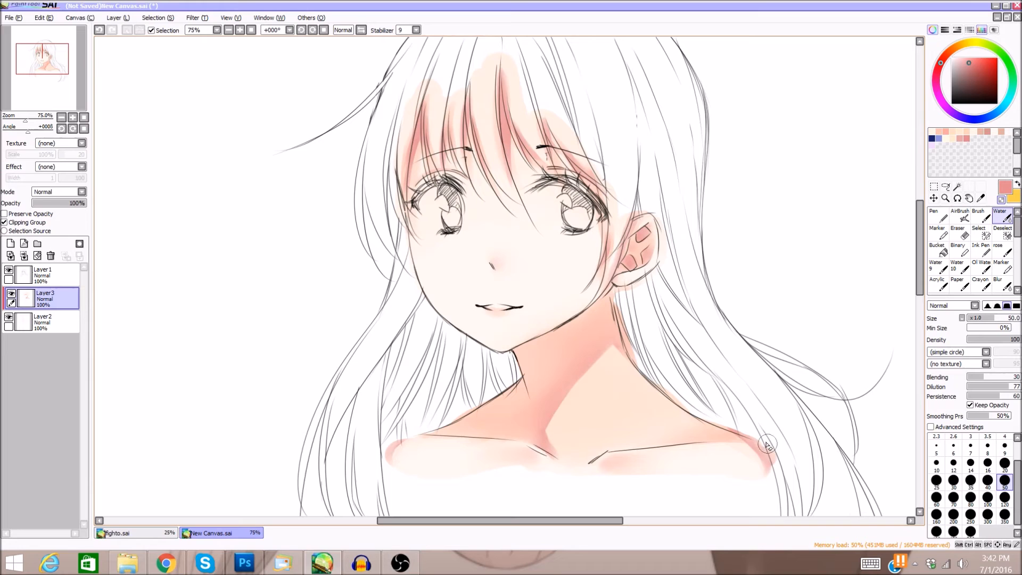
{"action": "left_click_drag", "start_coordinate": [918, 273], "coordinate": [923, 228]}
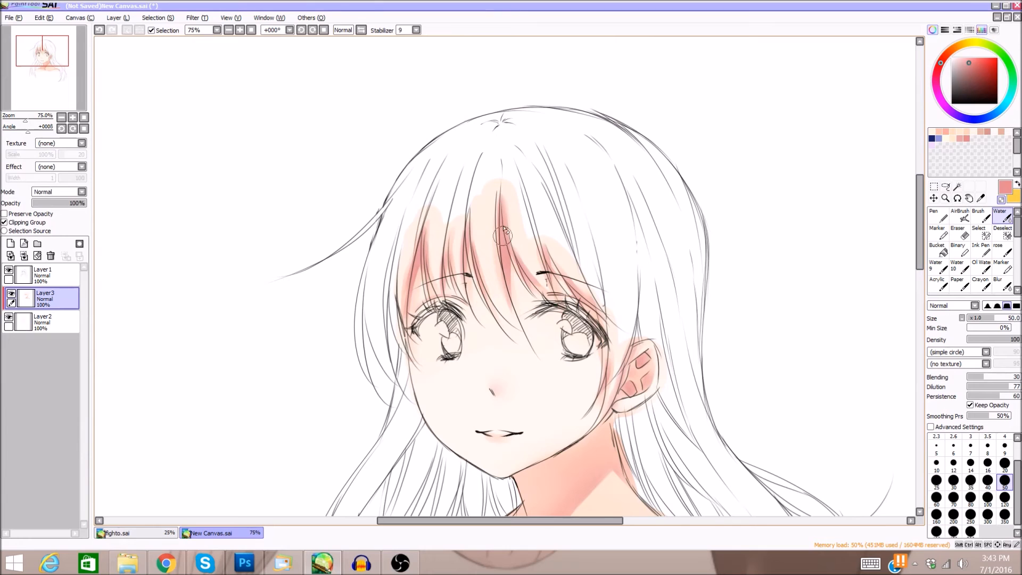
{"action": "left_click_drag", "start_coordinate": [508, 199], "coordinate": [501, 292]}
{"action": "left_click_drag", "start_coordinate": [476, 220], "coordinate": [471, 246]}
{"action": "left_click_drag", "start_coordinate": [423, 220], "coordinate": [408, 305]}
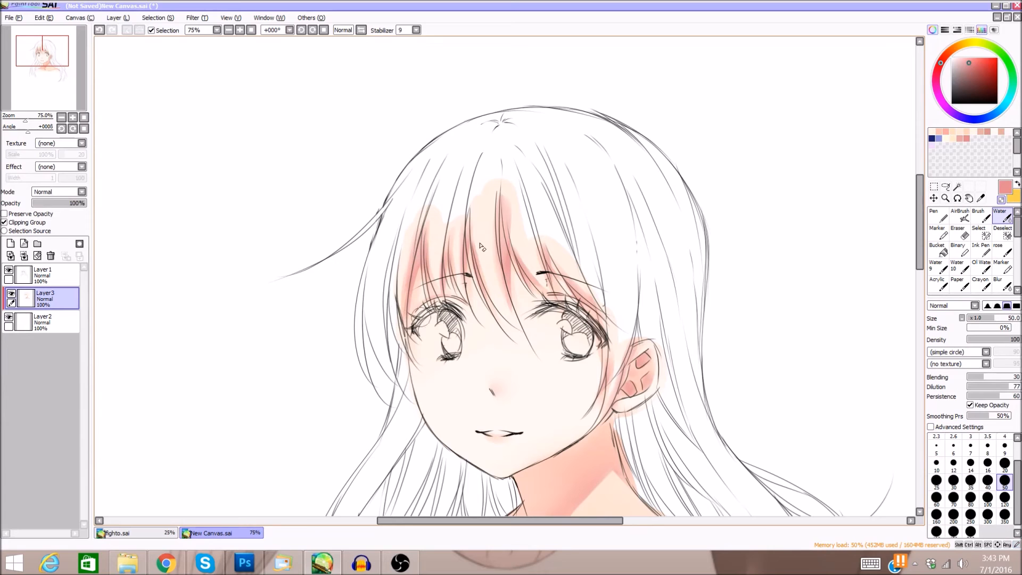
Add a new layer above the skin shading and clip it to the base.
{"action": "left_click_drag", "start_coordinate": [919, 261], "coordinate": [919, 282]}
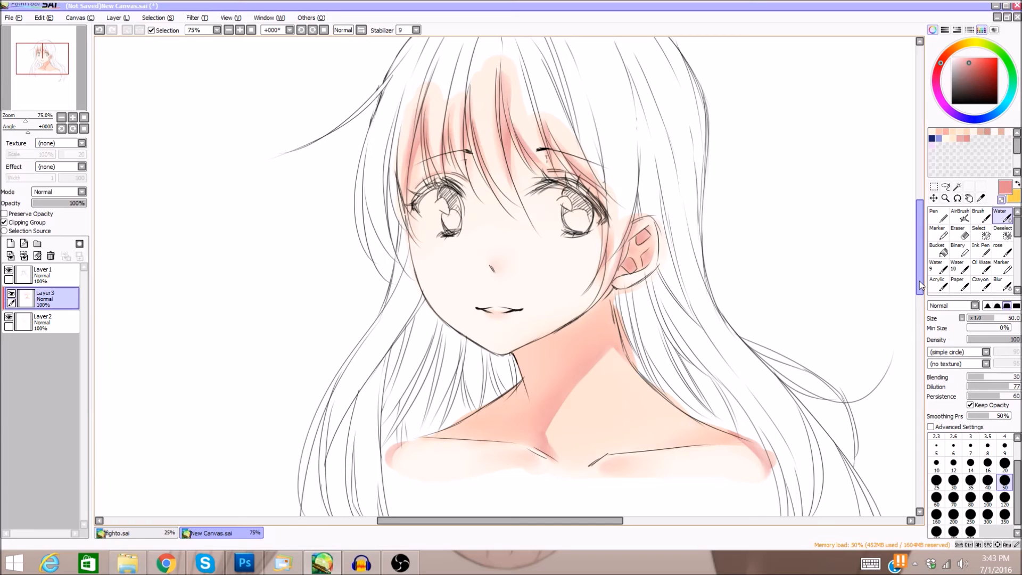
{"action": "left_click", "coordinate": [10, 243]}
{"action": "left_click", "coordinate": [32, 223]}
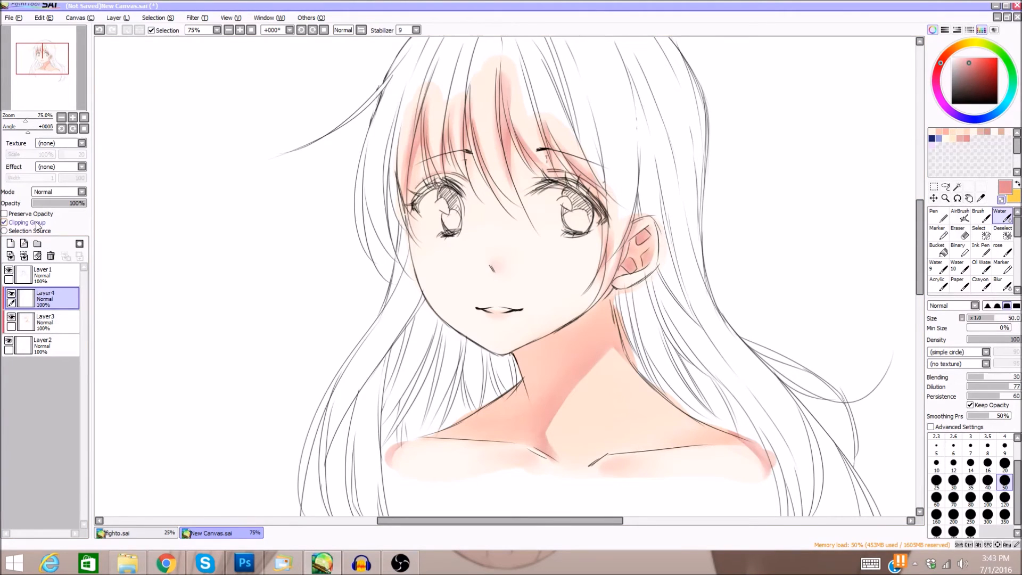
Glaze pale lavender over the neck shadow below the jaw with the Water brush at size 100.
{"action": "left_click", "coordinate": [937, 140]}
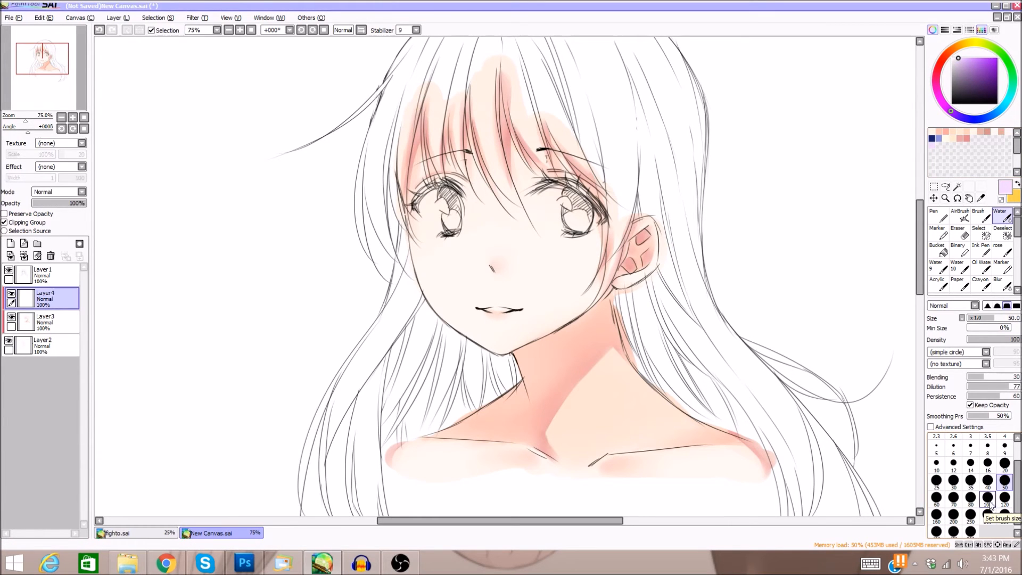
{"action": "left_click", "coordinate": [971, 498]}
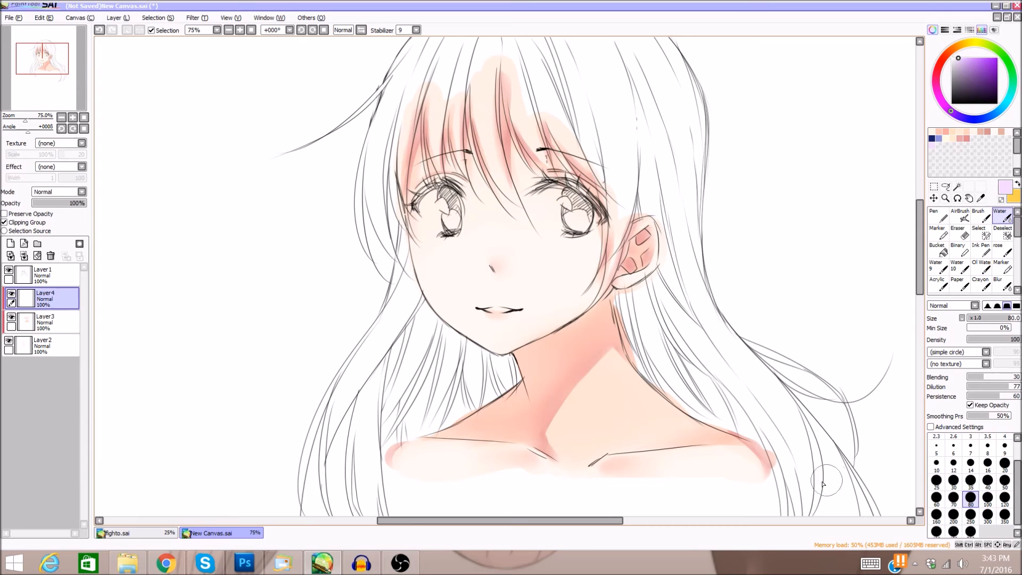
{"action": "left_click", "coordinate": [988, 497]}
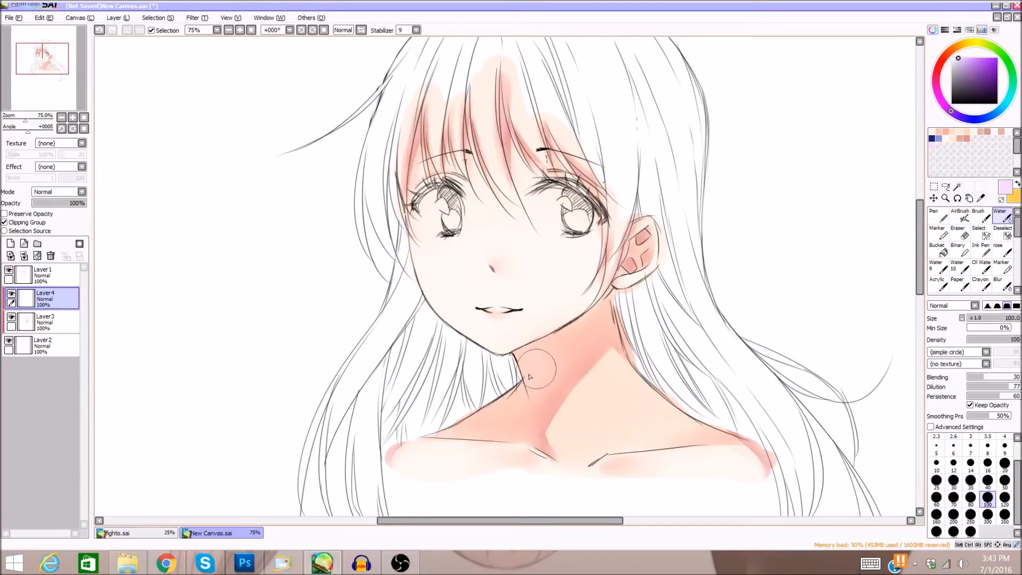
{"action": "left_click_drag", "start_coordinate": [566, 350], "coordinate": [492, 387]}
{"action": "left_click_drag", "start_coordinate": [586, 337], "coordinate": [504, 391]}
{"action": "mouse_move", "coordinate": [569, 353]}
{"action": "left_mouse_down"}
{"action": "mouse_move", "coordinate": [592, 347]}
{"action": "mouse_move", "coordinate": [466, 428]}
{"action": "mouse_move", "coordinate": [545, 397]}
{"action": "mouse_move", "coordinate": [591, 341]}
{"action": "mouse_move", "coordinate": [510, 396]}
{"action": "mouse_move", "coordinate": [542, 360]}
{"action": "mouse_move", "coordinate": [494, 400]}
{"action": "mouse_move", "coordinate": [571, 364]}
{"action": "mouse_move", "coordinate": [465, 409]}
{"action": "mouse_move", "coordinate": [495, 415]}
{"action": "mouse_move", "coordinate": [559, 365]}
{"action": "mouse_move", "coordinate": [513, 377]}
{"action": "mouse_move", "coordinate": [571, 342]}
{"action": "mouse_move", "coordinate": [490, 413]}
{"action": "mouse_move", "coordinate": [587, 335]}
{"action": "mouse_move", "coordinate": [543, 398]}
{"action": "mouse_move", "coordinate": [507, 405]}
{"action": "mouse_move", "coordinate": [568, 351]}
{"action": "mouse_move", "coordinate": [525, 371]}
{"action": "mouse_move", "coordinate": [604, 331]}
{"action": "mouse_move", "coordinate": [496, 407]}
{"action": "mouse_move", "coordinate": [580, 350]}
{"action": "mouse_move", "coordinate": [528, 404]}
{"action": "mouse_move", "coordinate": [548, 381]}
{"action": "mouse_move", "coordinate": [534, 375]}
{"action": "mouse_move", "coordinate": [574, 353]}
{"action": "mouse_move", "coordinate": [533, 347]}
{"action": "mouse_move", "coordinate": [494, 385]}
{"action": "mouse_move", "coordinate": [556, 366]}
{"action": "mouse_move", "coordinate": [497, 391]}
{"action": "mouse_move", "coordinate": [536, 388]}
{"action": "mouse_move", "coordinate": [636, 308]}
{"action": "left_mouse_up"}
{"action": "left_click_drag", "start_coordinate": [920, 290], "coordinate": [929, 272]}
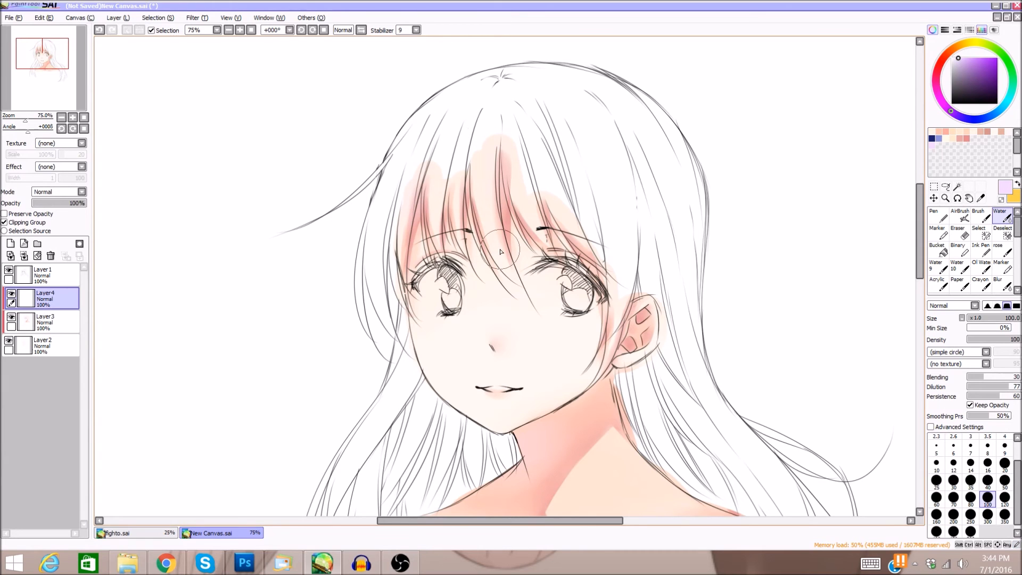
{"action": "scroll", "coordinate": [908, 265], "scroll_direction": "down", "scroll_amount": 5}
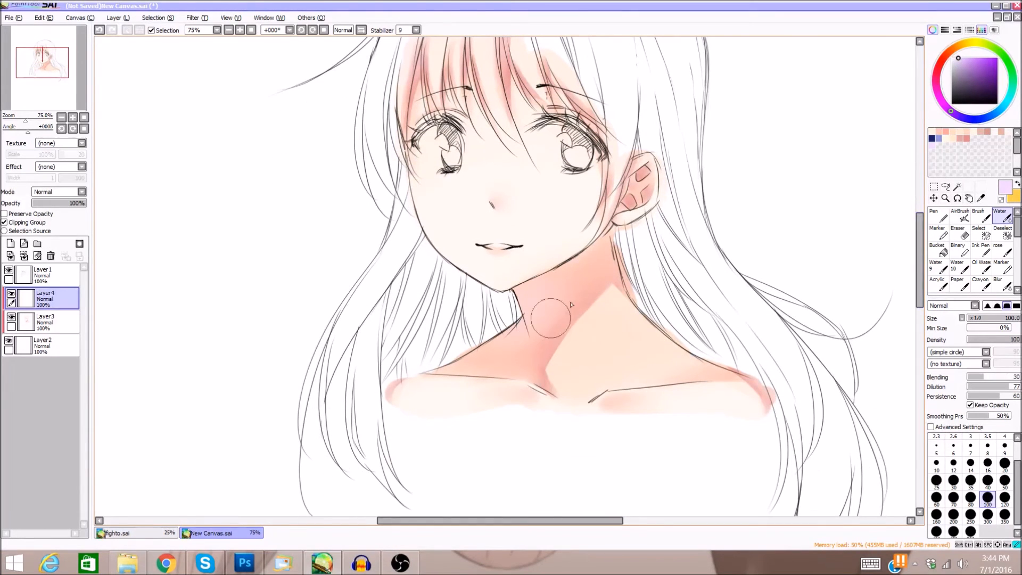
Add another layer above the lavender glaze and clip it to the base.
{"action": "left_click", "coordinate": [228, 30]}
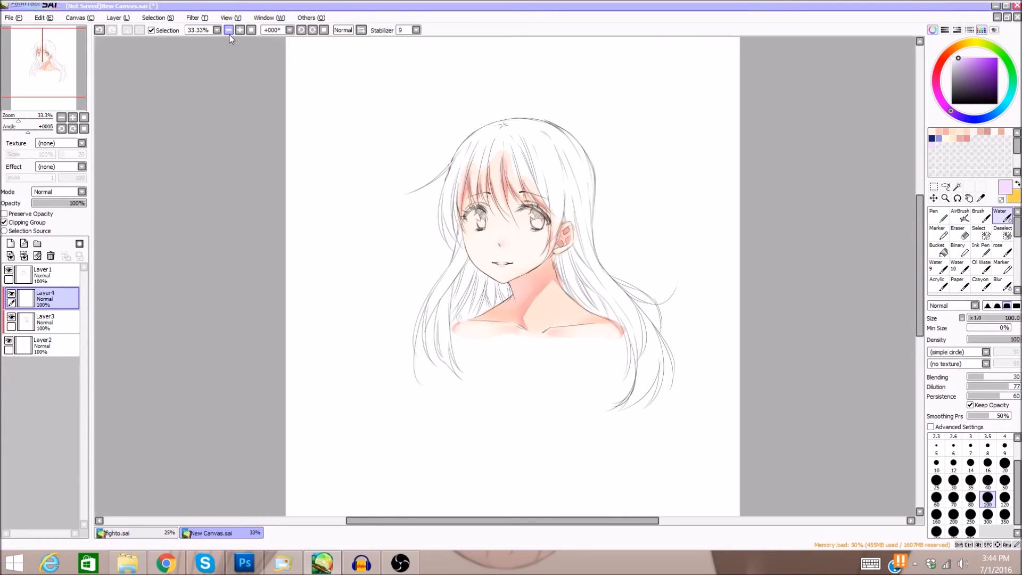
{"action": "left_click_drag", "start_coordinate": [494, 524], "coordinate": [491, 523]}
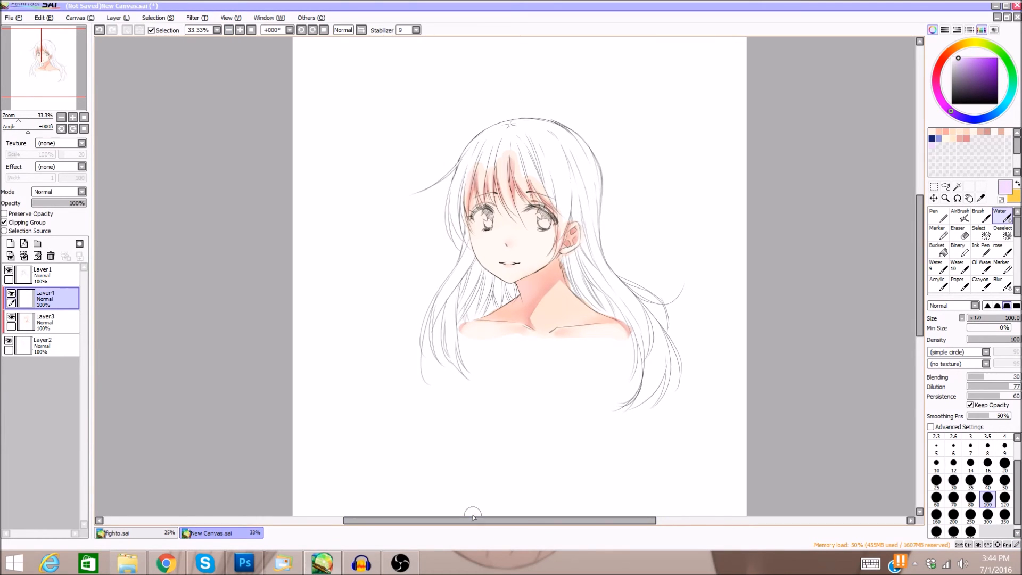
{"action": "left_click", "coordinate": [11, 244]}
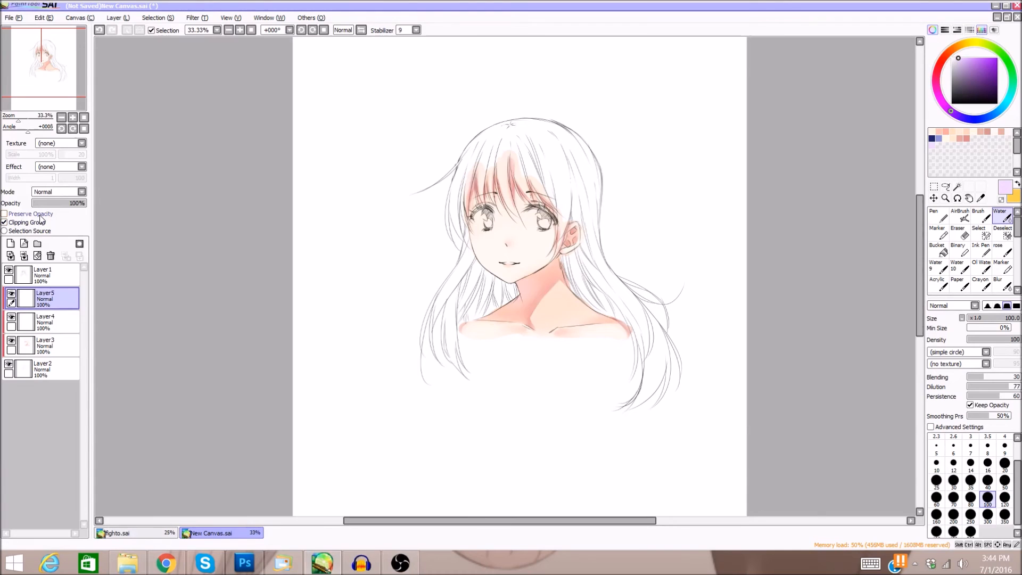
{"action": "left_click", "coordinate": [240, 29]}
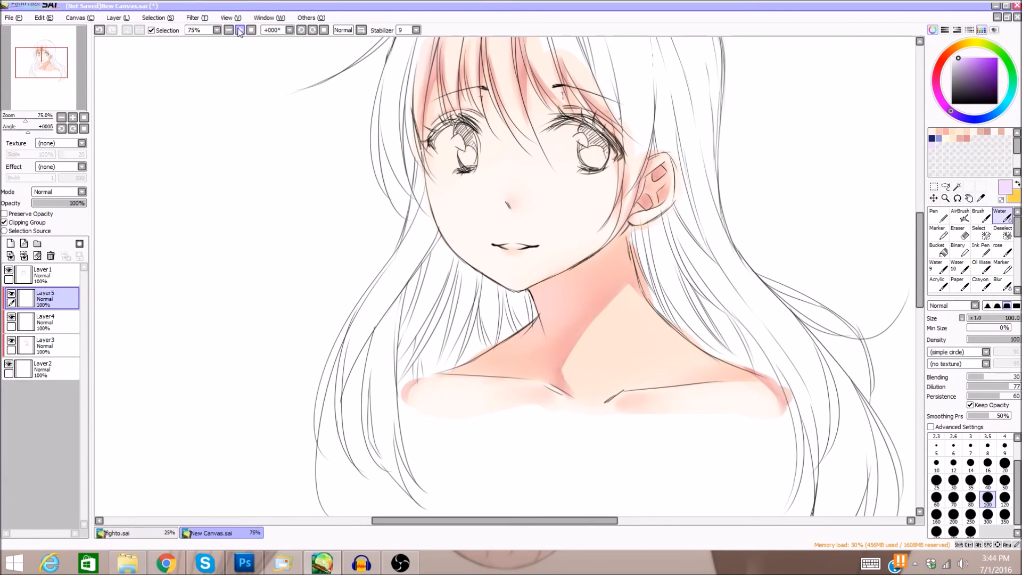
Choose white as the painting colour and set the AirBrush to size 6.
{"action": "left_click_drag", "start_coordinate": [960, 58], "coordinate": [952, 57]}
{"action": "left_click", "coordinate": [961, 216]}
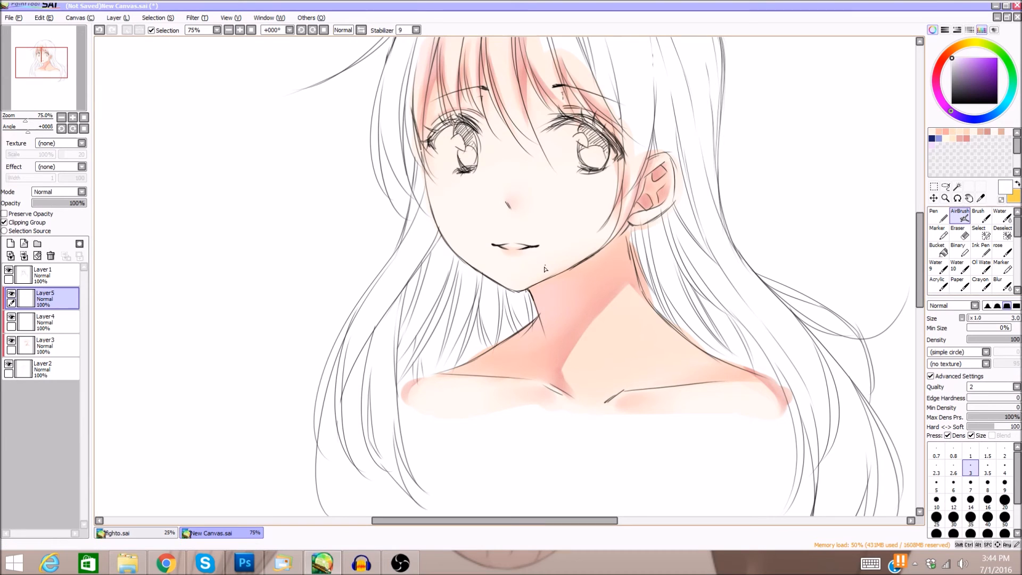
{"action": "left_click", "coordinate": [1004, 486]}
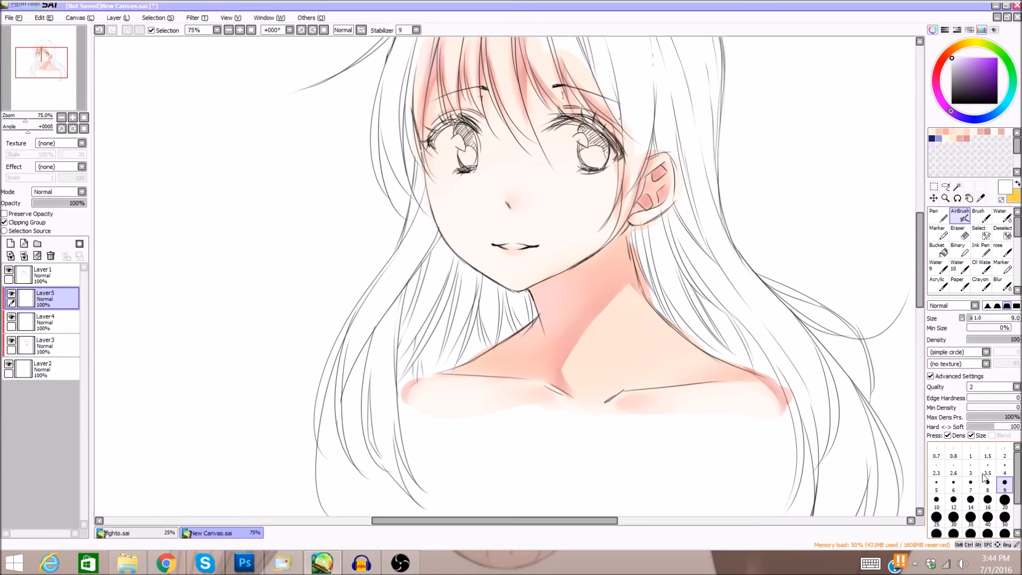
{"action": "left_click", "coordinate": [971, 484]}
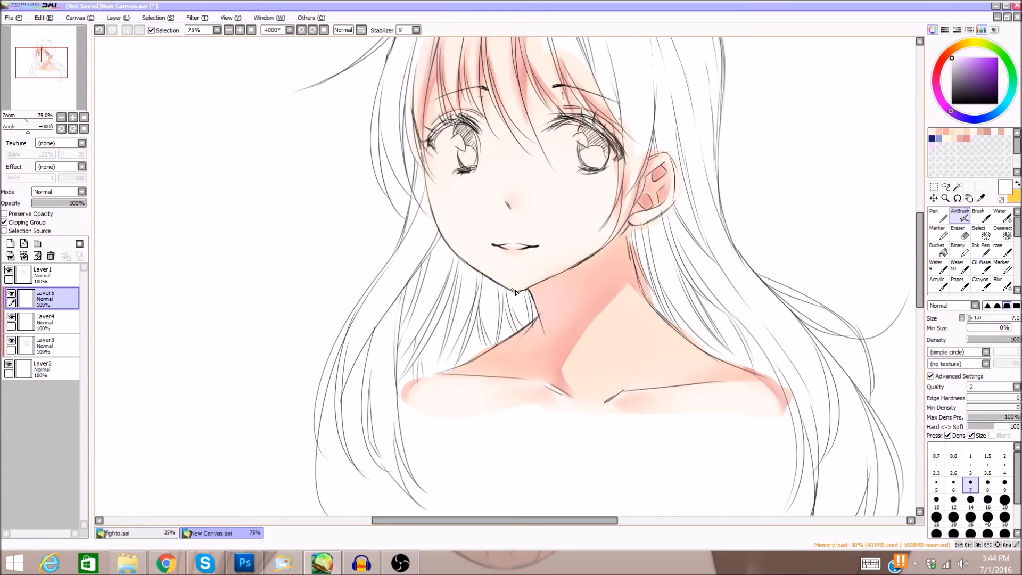
{"action": "left_click", "coordinate": [937, 485]}
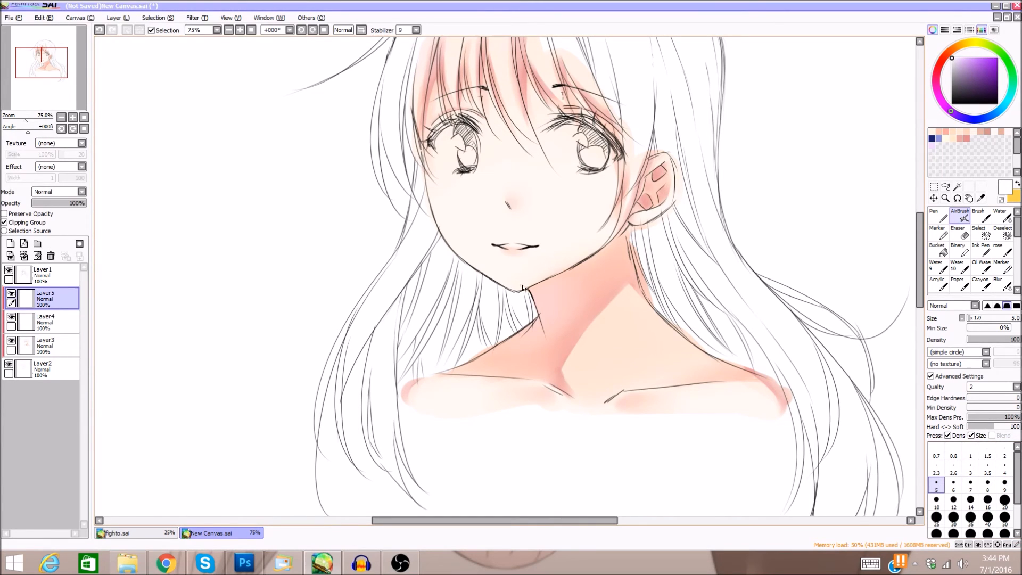
{"action": "left_click", "coordinate": [954, 484]}
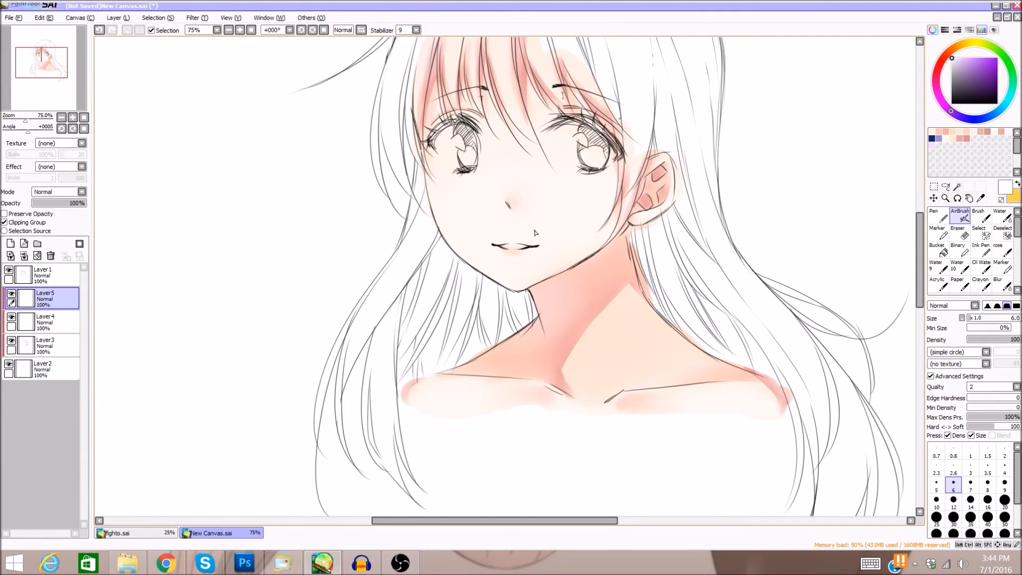
Choose a pale peach from the saved swatches as the painting colour.
{"action": "left_click_drag", "start_coordinate": [44, 87], "coordinate": [48, 87]}
{"action": "left_click_drag", "start_coordinate": [922, 250], "coordinate": [922, 235]}
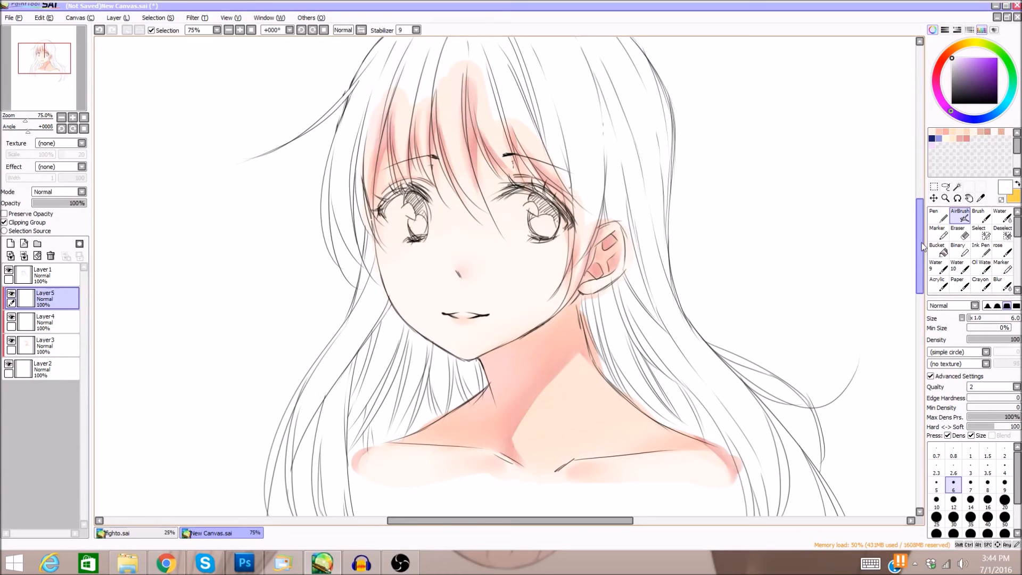
{"action": "left_click", "coordinate": [240, 30]}
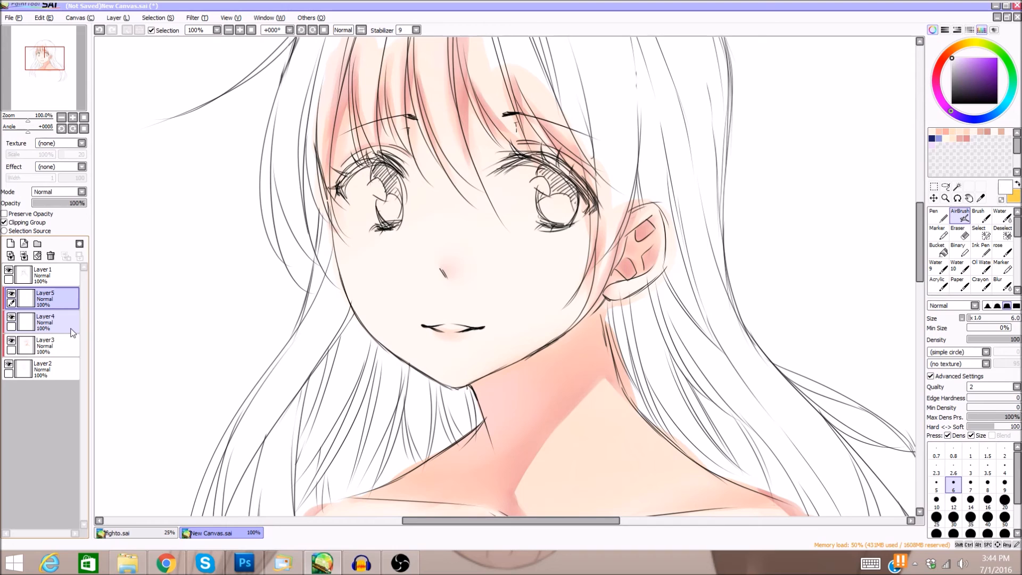
{"action": "left_click", "coordinate": [945, 57]}
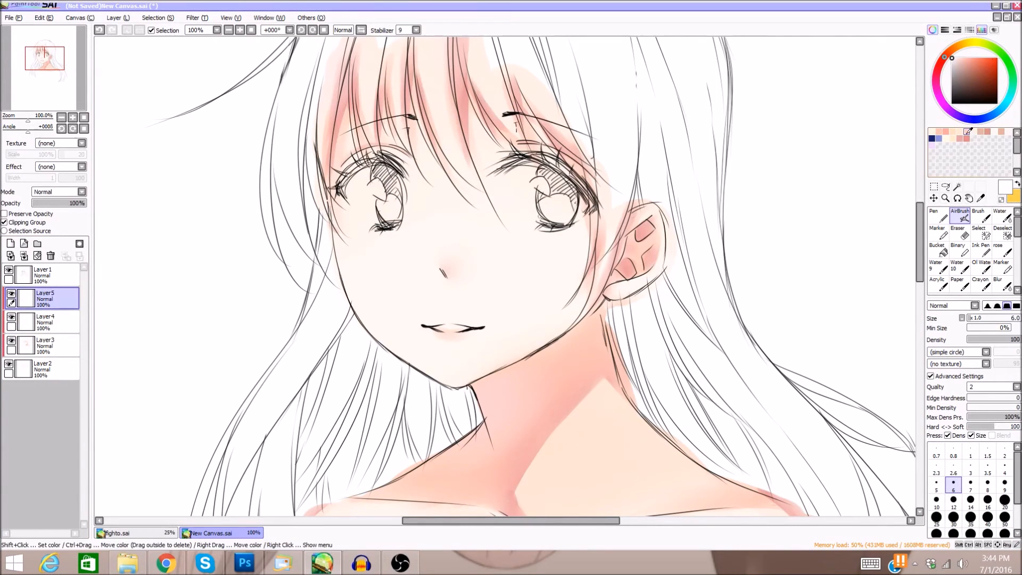
{"action": "left_click", "coordinate": [961, 130]}
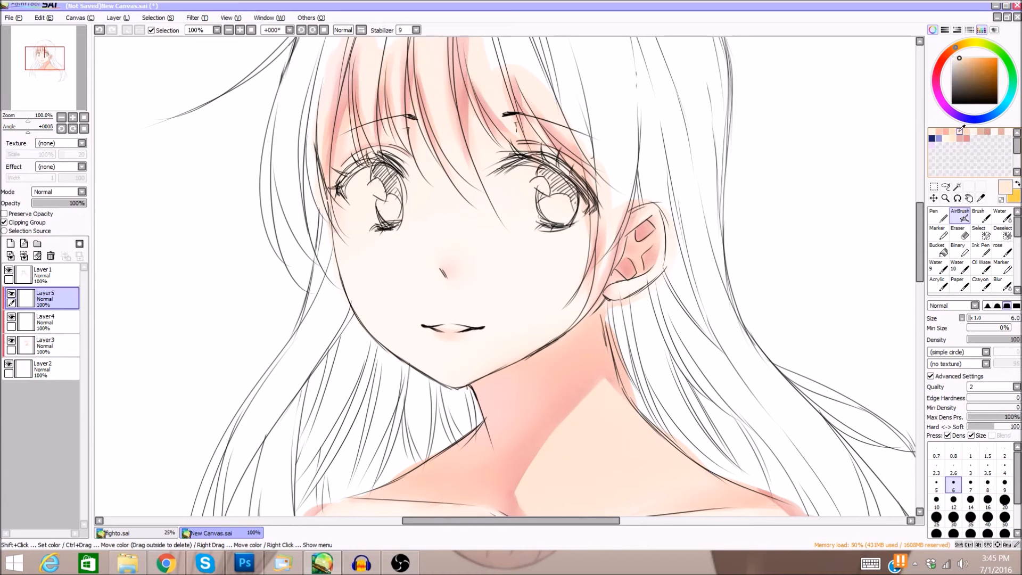
{"action": "left_click", "coordinate": [962, 131]}
{"action": "left_click", "coordinate": [961, 131]}
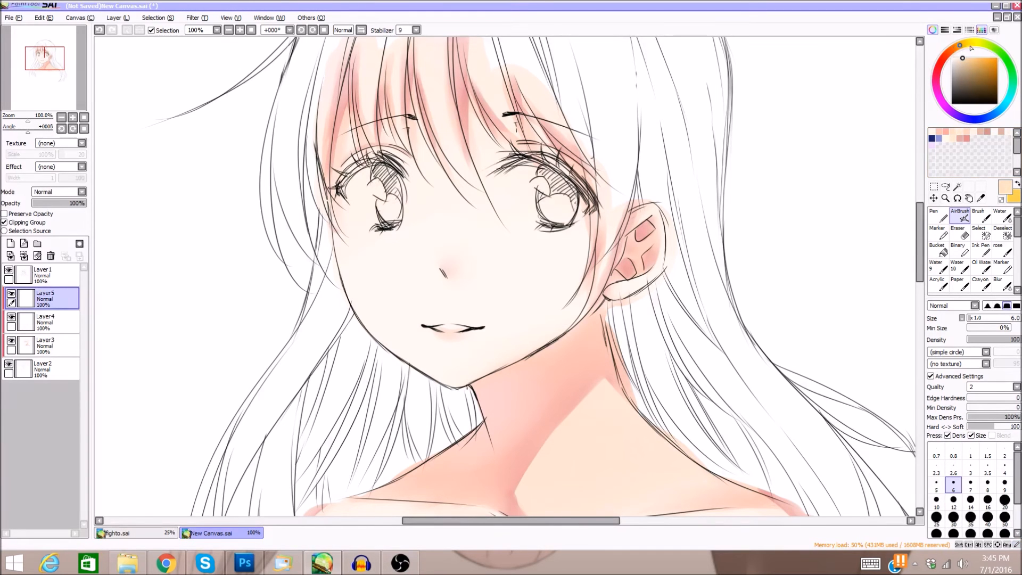
Set Layer5 to Multiply and brush pale peach over both cheeks with the Water brush at size 100.
{"action": "left_click", "coordinate": [1003, 219]}
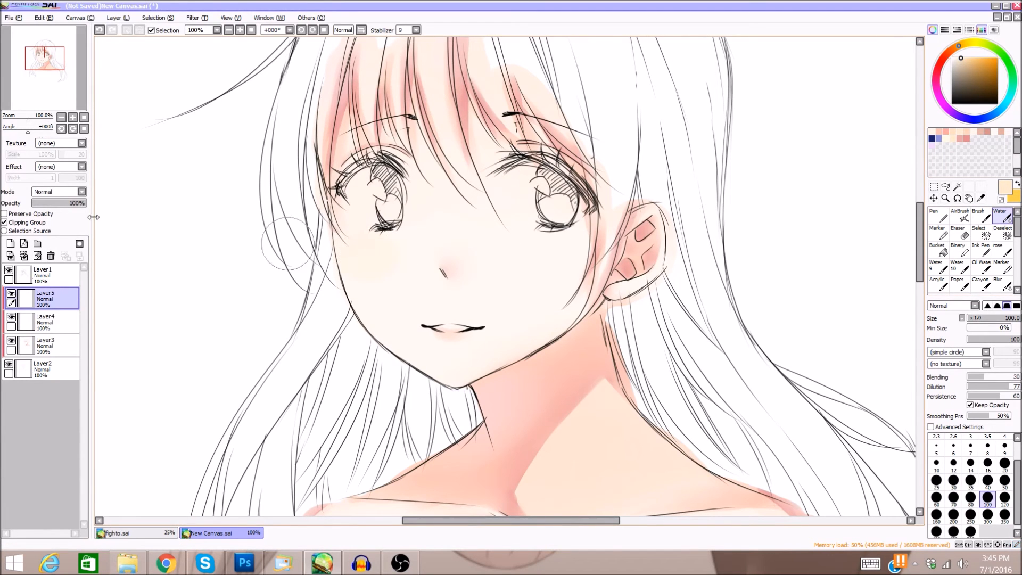
{"action": "left_click", "coordinate": [72, 191]}
{"action": "left_click", "coordinate": [45, 210]}
{"action": "mouse_move", "coordinate": [358, 264]}
{"action": "left_mouse_down"}
{"action": "mouse_move", "coordinate": [397, 251]}
{"action": "mouse_move", "coordinate": [382, 273]}
{"action": "mouse_move", "coordinate": [364, 275]}
{"action": "mouse_move", "coordinate": [375, 275]}
{"action": "mouse_move", "coordinate": [387, 243]}
{"action": "mouse_move", "coordinate": [361, 248]}
{"action": "mouse_move", "coordinate": [355, 267]}
{"action": "mouse_move", "coordinate": [391, 244]}
{"action": "mouse_move", "coordinate": [392, 258]}
{"action": "mouse_move", "coordinate": [393, 240]}
{"action": "mouse_move", "coordinate": [368, 277]}
{"action": "mouse_move", "coordinate": [398, 245]}
{"action": "mouse_move", "coordinate": [360, 244]}
{"action": "mouse_move", "coordinate": [411, 250]}
{"action": "left_mouse_up"}
{"action": "mouse_move", "coordinate": [572, 247]}
{"action": "left_mouse_down"}
{"action": "mouse_move", "coordinate": [523, 257]}
{"action": "mouse_move", "coordinate": [539, 265]}
{"action": "mouse_move", "coordinate": [572, 246]}
{"action": "mouse_move", "coordinate": [525, 249]}
{"action": "mouse_move", "coordinate": [518, 272]}
{"action": "mouse_move", "coordinate": [518, 259]}
{"action": "mouse_move", "coordinate": [542, 256]}
{"action": "mouse_move", "coordinate": [539, 244]}
{"action": "mouse_move", "coordinate": [527, 253]}
{"action": "mouse_move", "coordinate": [546, 259]}
{"action": "mouse_move", "coordinate": [582, 246]}
{"action": "mouse_move", "coordinate": [530, 262]}
{"action": "mouse_move", "coordinate": [546, 265]}
{"action": "mouse_move", "coordinate": [586, 249]}
{"action": "mouse_move", "coordinate": [497, 253]}
{"action": "mouse_move", "coordinate": [535, 266]}
{"action": "mouse_move", "coordinate": [565, 259]}
{"action": "left_mouse_up"}
{"action": "mouse_move", "coordinate": [399, 258]}
{"action": "left_mouse_down"}
{"action": "mouse_move", "coordinate": [352, 273]}
{"action": "mouse_move", "coordinate": [346, 252]}
{"action": "mouse_move", "coordinate": [392, 253]}
{"action": "mouse_move", "coordinate": [385, 268]}
{"action": "mouse_move", "coordinate": [525, 231]}
{"action": "mouse_move", "coordinate": [544, 268]}
{"action": "mouse_move", "coordinate": [547, 237]}
{"action": "mouse_move", "coordinate": [558, 267]}
{"action": "mouse_move", "coordinate": [576, 273]}
{"action": "mouse_move", "coordinate": [489, 269]}
{"action": "mouse_move", "coordinate": [497, 239]}
{"action": "mouse_move", "coordinate": [584, 236]}
{"action": "mouse_move", "coordinate": [538, 272]}
{"action": "mouse_move", "coordinate": [400, 277]}
{"action": "mouse_move", "coordinate": [345, 247]}
{"action": "mouse_move", "coordinate": [391, 306]}
{"action": "left_mouse_up"}
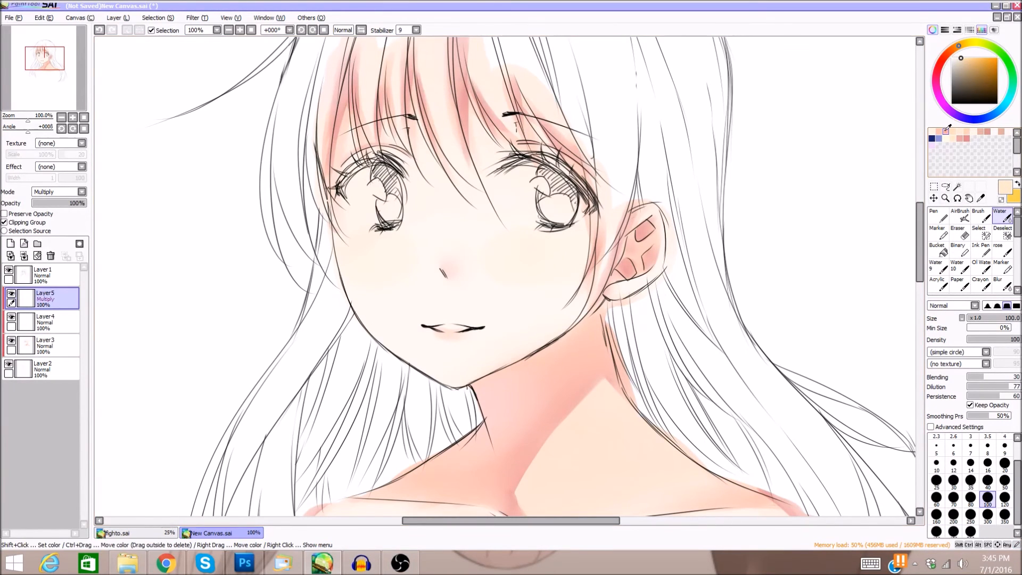
Try an orchid-pink blush on both cheeks with the Water brush, and undo it.
{"action": "left_click", "coordinate": [946, 131]}
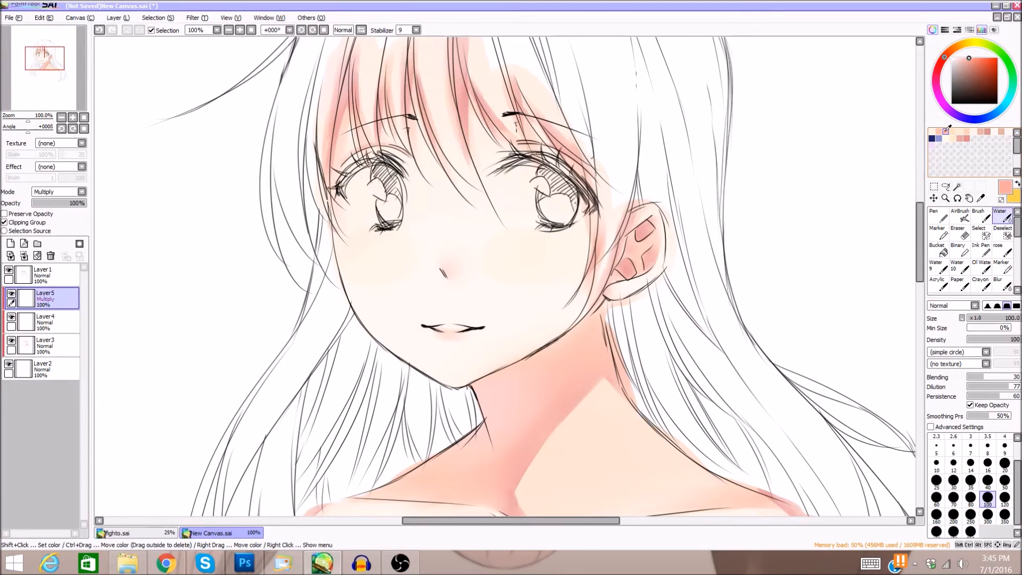
{"action": "left_click", "coordinate": [940, 93]}
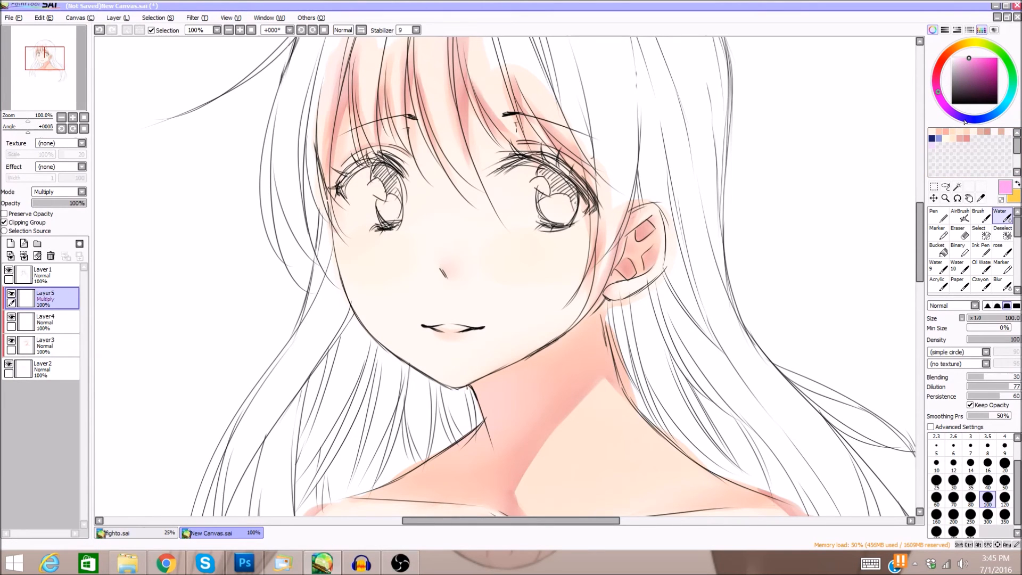
{"action": "mouse_move", "coordinate": [538, 250]}
{"action": "left_mouse_down"}
{"action": "mouse_move", "coordinate": [547, 254]}
{"action": "mouse_move", "coordinate": [540, 249]}
{"action": "left_mouse_up"}
{"action": "left_click_drag", "start_coordinate": [372, 247], "coordinate": [388, 265]}
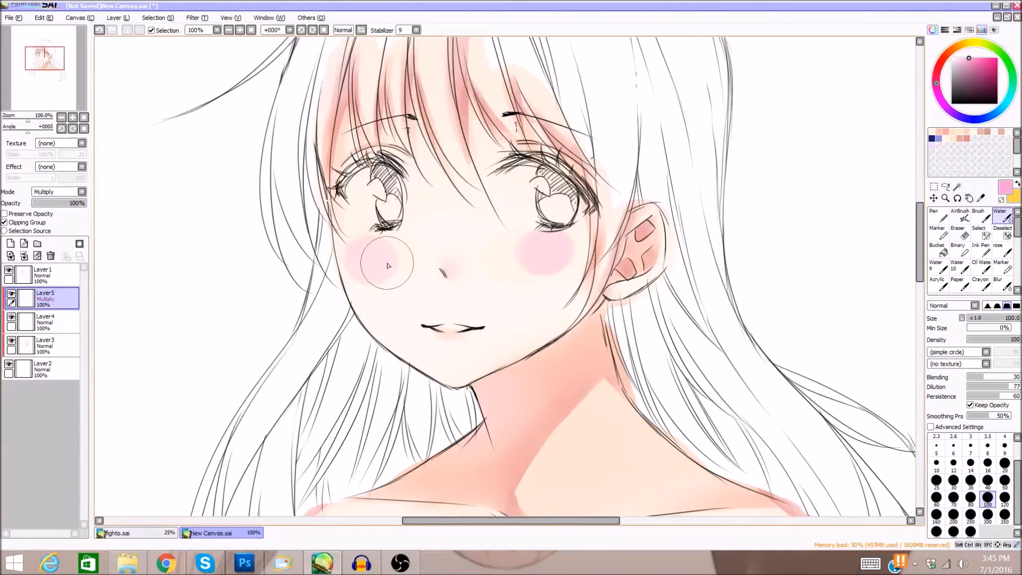
{"action": "left_click", "coordinate": [99, 31]}
{"action": "left_click", "coordinate": [99, 31]}
{"action": "left_click", "coordinate": [99, 31]}
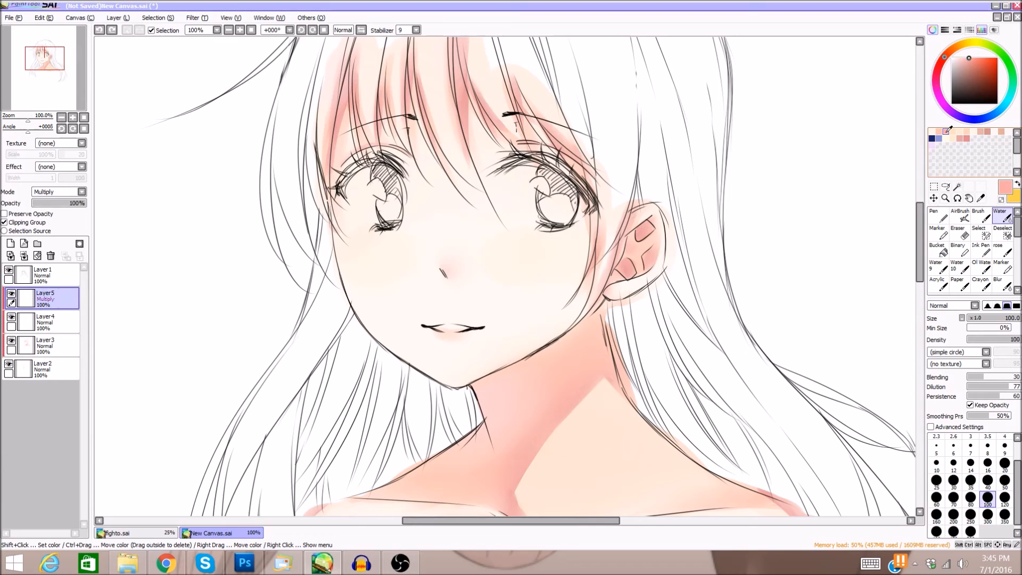
Paint a coral-pink blush below both eyes with the Water brush at size 67.
{"action": "left_click_drag", "start_coordinate": [1015, 321], "coordinate": [1004, 323]}
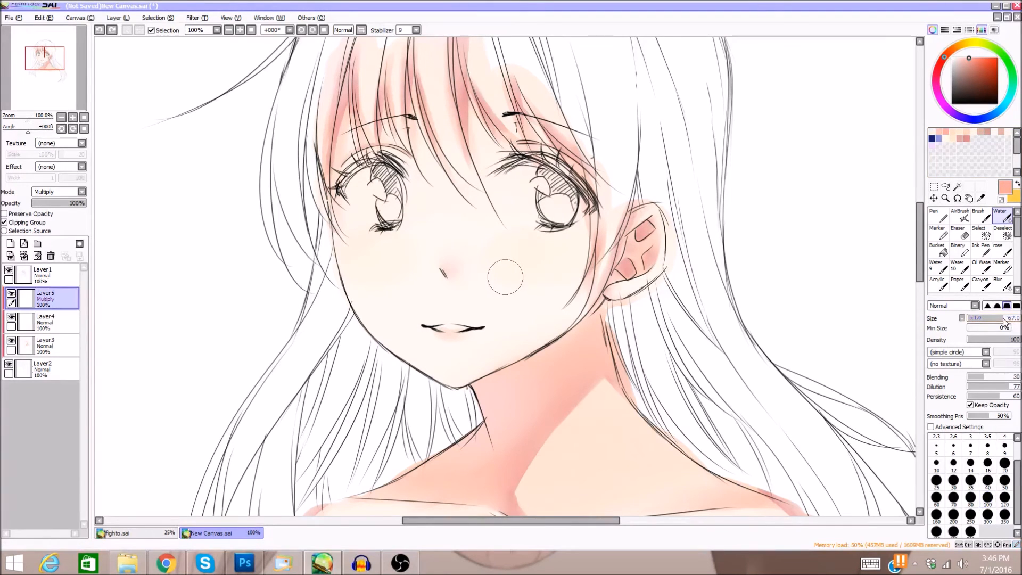
{"action": "mouse_move", "coordinate": [357, 246]}
{"action": "left_mouse_down"}
{"action": "mouse_move", "coordinate": [350, 257]}
{"action": "mouse_move", "coordinate": [381, 251]}
{"action": "mouse_move", "coordinate": [357, 250]}
{"action": "mouse_move", "coordinate": [365, 255]}
{"action": "left_mouse_up"}
{"action": "left_click_drag", "start_coordinate": [538, 253], "coordinate": [556, 248]}
{"action": "left_click_drag", "start_coordinate": [368, 248], "coordinate": [383, 258]}
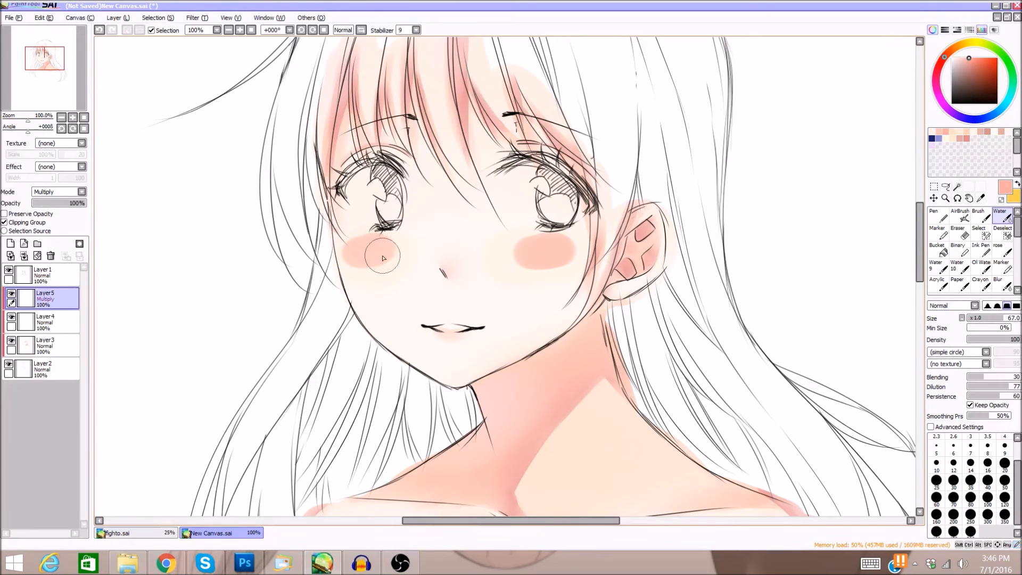
{"action": "mouse_move", "coordinate": [535, 239]}
{"action": "left_mouse_down"}
{"action": "mouse_move", "coordinate": [517, 257]}
{"action": "mouse_move", "coordinate": [534, 267]}
{"action": "mouse_move", "coordinate": [570, 253]}
{"action": "mouse_move", "coordinate": [549, 238]}
{"action": "mouse_move", "coordinate": [563, 262]}
{"action": "left_mouse_up"}
{"action": "mouse_move", "coordinate": [394, 236]}
{"action": "left_mouse_down"}
{"action": "mouse_move", "coordinate": [362, 265]}
{"action": "mouse_move", "coordinate": [356, 241]}
{"action": "mouse_move", "coordinate": [384, 249]}
{"action": "mouse_move", "coordinate": [356, 261]}
{"action": "mouse_move", "coordinate": [396, 259]}
{"action": "left_mouse_up"}
Soften the blush into the skin on both cheeks with the Blur brush at size 44.
{"action": "left_click", "coordinate": [1001, 289]}
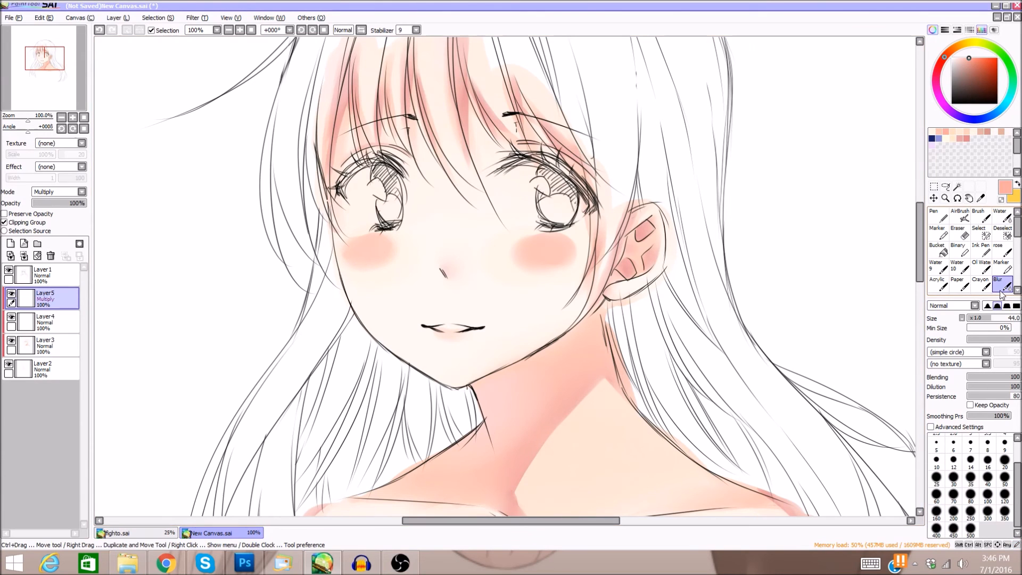
{"action": "mouse_move", "coordinate": [525, 243]}
{"action": "left_mouse_down"}
{"action": "mouse_move", "coordinate": [495, 234]}
{"action": "mouse_move", "coordinate": [512, 238]}
{"action": "mouse_move", "coordinate": [524, 277]}
{"action": "mouse_move", "coordinate": [574, 251]}
{"action": "mouse_move", "coordinate": [555, 234]}
{"action": "mouse_move", "coordinate": [560, 259]}
{"action": "mouse_move", "coordinate": [532, 268]}
{"action": "mouse_move", "coordinate": [590, 246]}
{"action": "mouse_move", "coordinate": [593, 256]}
{"action": "mouse_move", "coordinate": [563, 238]}
{"action": "mouse_move", "coordinate": [516, 255]}
{"action": "mouse_move", "coordinate": [500, 279]}
{"action": "mouse_move", "coordinate": [539, 284]}
{"action": "mouse_move", "coordinate": [587, 273]}
{"action": "mouse_move", "coordinate": [596, 253]}
{"action": "mouse_move", "coordinate": [551, 234]}
{"action": "mouse_move", "coordinate": [485, 245]}
{"action": "mouse_move", "coordinate": [491, 284]}
{"action": "mouse_move", "coordinate": [515, 261]}
{"action": "mouse_move", "coordinate": [564, 274]}
{"action": "mouse_move", "coordinate": [528, 253]}
{"action": "mouse_move", "coordinate": [496, 255]}
{"action": "mouse_move", "coordinate": [582, 279]}
{"action": "mouse_move", "coordinate": [594, 249]}
{"action": "left_mouse_up"}
{"action": "mouse_move", "coordinate": [356, 245]}
{"action": "left_mouse_down"}
{"action": "mouse_move", "coordinate": [344, 262]}
{"action": "mouse_move", "coordinate": [409, 241]}
{"action": "mouse_move", "coordinate": [408, 254]}
{"action": "mouse_move", "coordinate": [359, 264]}
{"action": "mouse_move", "coordinate": [359, 281]}
{"action": "mouse_move", "coordinate": [367, 231]}
{"action": "mouse_move", "coordinate": [406, 234]}
{"action": "mouse_move", "coordinate": [389, 285]}
{"action": "mouse_move", "coordinate": [359, 237]}
{"action": "mouse_move", "coordinate": [412, 232]}
{"action": "mouse_move", "coordinate": [361, 240]}
{"action": "mouse_move", "coordinate": [408, 257]}
{"action": "mouse_move", "coordinate": [413, 249]}
{"action": "mouse_move", "coordinate": [408, 239]}
{"action": "mouse_move", "coordinate": [367, 260]}
{"action": "mouse_move", "coordinate": [384, 277]}
{"action": "mouse_move", "coordinate": [351, 272]}
{"action": "mouse_move", "coordinate": [344, 246]}
{"action": "mouse_move", "coordinate": [369, 255]}
{"action": "mouse_move", "coordinate": [373, 288]}
{"action": "mouse_move", "coordinate": [342, 298]}
{"action": "left_mouse_up"}
{"action": "mouse_move", "coordinate": [554, 239]}
{"action": "left_mouse_down"}
{"action": "mouse_move", "coordinate": [508, 261]}
{"action": "mouse_move", "coordinate": [501, 278]}
{"action": "mouse_move", "coordinate": [583, 270]}
{"action": "mouse_move", "coordinate": [610, 219]}
{"action": "mouse_move", "coordinate": [569, 286]}
{"action": "left_mouse_up"}
{"action": "mouse_move", "coordinate": [398, 247]}
{"action": "left_mouse_down"}
{"action": "mouse_move", "coordinate": [356, 291]}
{"action": "mouse_move", "coordinate": [347, 270]}
{"action": "mouse_move", "coordinate": [350, 311]}
{"action": "mouse_move", "coordinate": [387, 258]}
{"action": "mouse_move", "coordinate": [412, 293]}
{"action": "left_mouse_up"}
{"action": "mouse_move", "coordinate": [559, 246]}
{"action": "left_mouse_down"}
{"action": "mouse_move", "coordinate": [578, 279]}
{"action": "mouse_move", "coordinate": [578, 246]}
{"action": "left_mouse_up"}
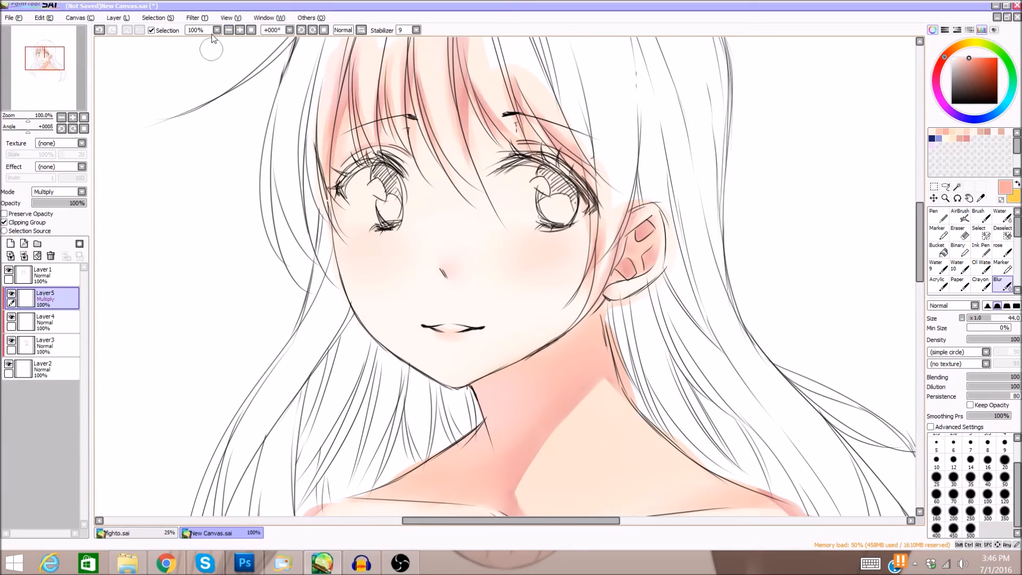
{"action": "left_click", "coordinate": [228, 30]}
{"action": "left_click", "coordinate": [229, 31]}
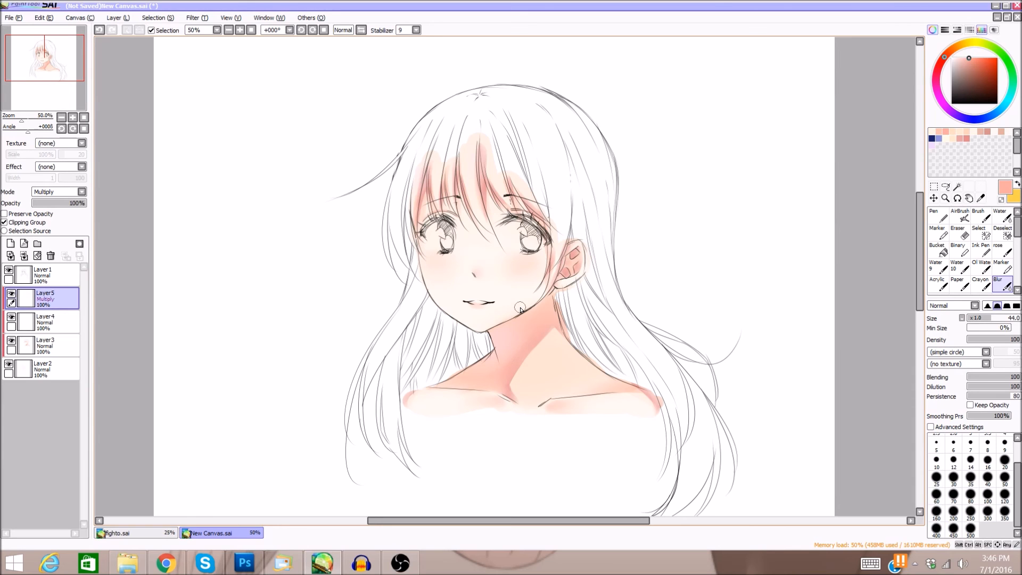
{"action": "left_click", "coordinate": [240, 30]}
{"action": "left_click", "coordinate": [240, 30]}
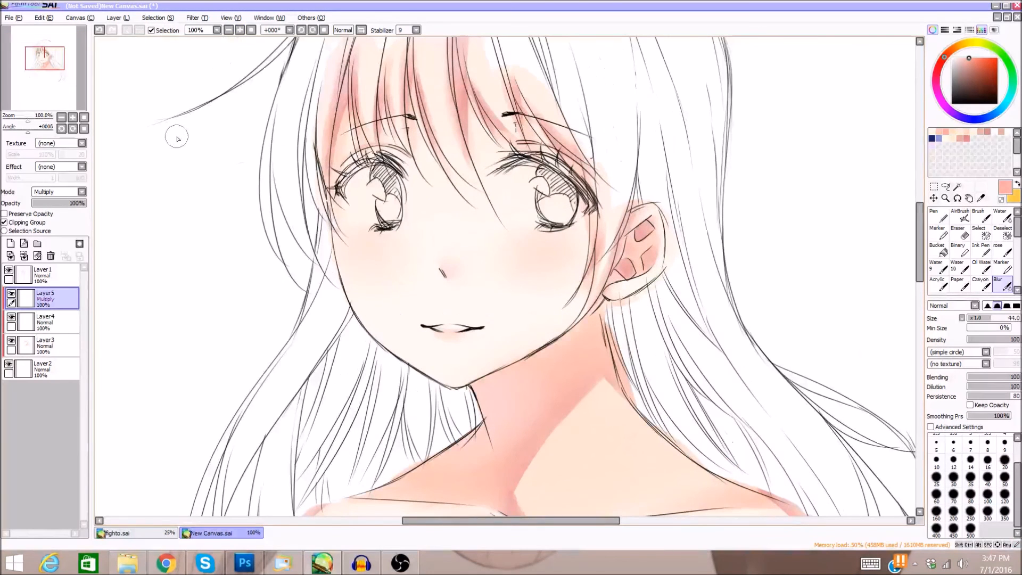
Draw faint diagonal blush lines on both cheeks with the Brush at size 8.
{"action": "left_click", "coordinate": [982, 217]}
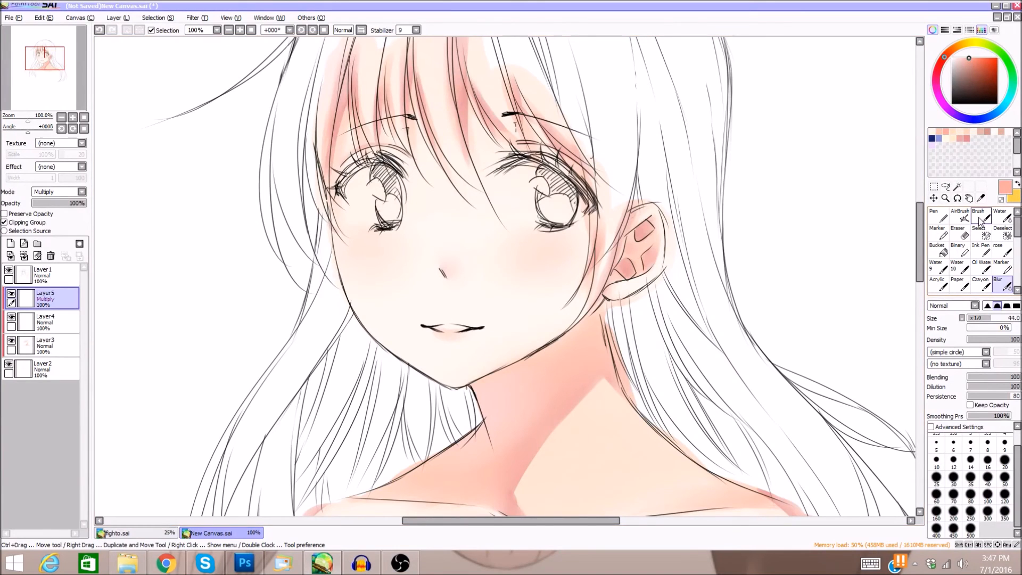
{"action": "left_click", "coordinate": [972, 319]}
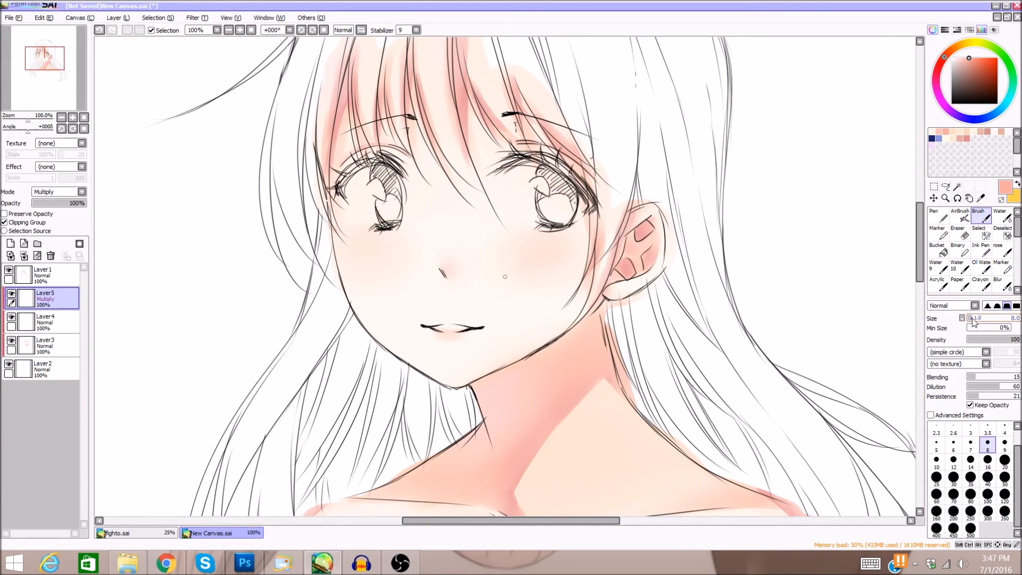
{"action": "left_click", "coordinate": [240, 30]}
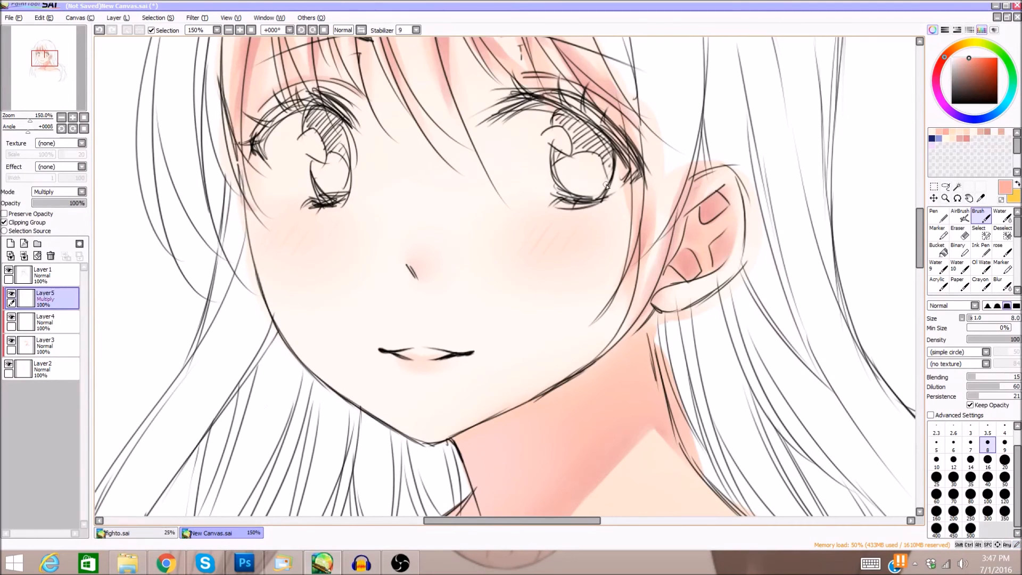
{"action": "left_click", "coordinate": [229, 30]}
{"action": "left_click", "coordinate": [228, 30]}
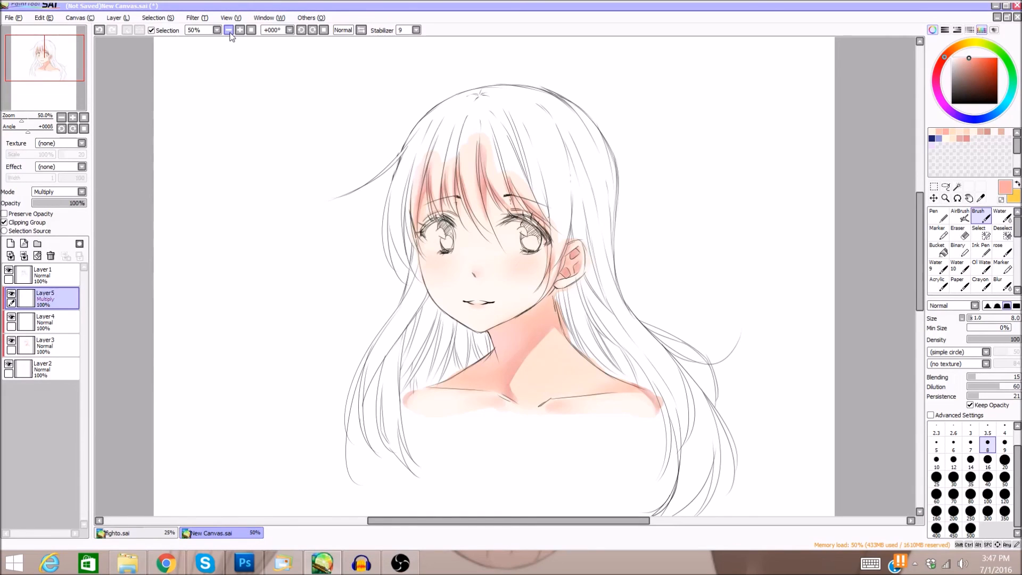
{"action": "left_click", "coordinate": [239, 30]}
{"action": "left_click", "coordinate": [240, 29]}
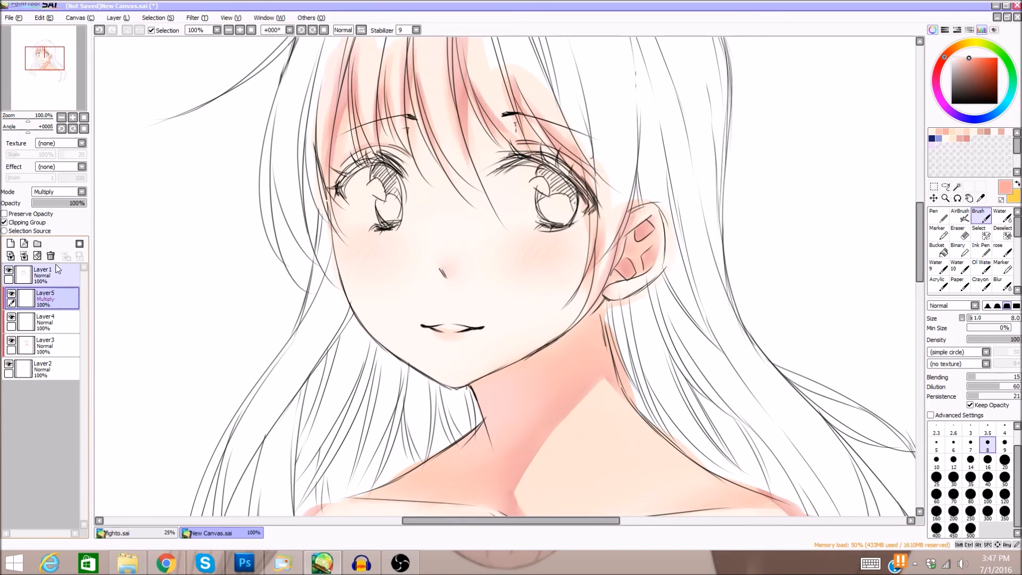
Add a new clipped layer above the blush and choose white with the AirBrush at size 6.
{"action": "left_click", "coordinate": [10, 244]}
{"action": "left_click", "coordinate": [19, 222]}
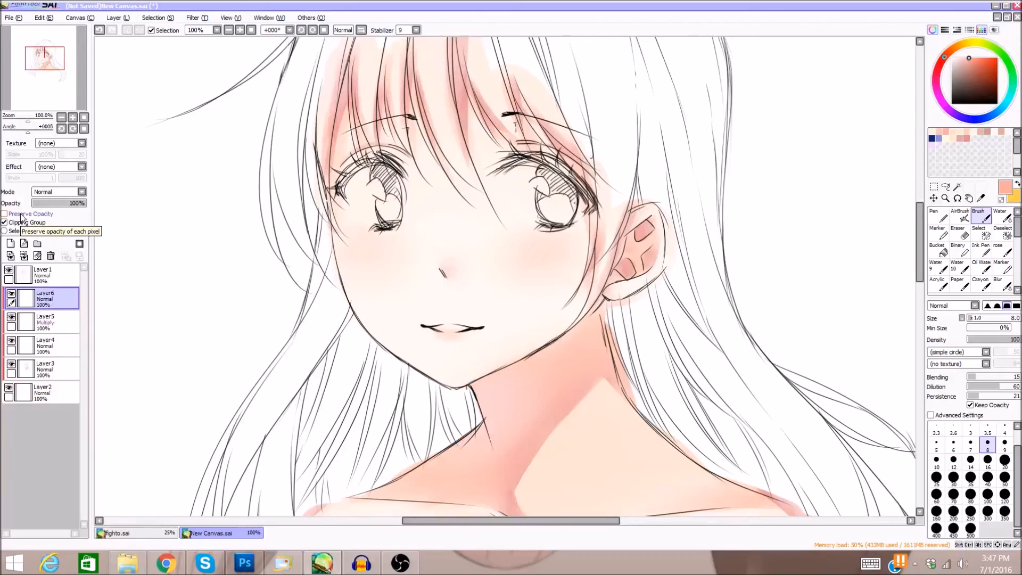
{"action": "left_click_drag", "start_coordinate": [968, 59], "coordinate": [950, 55]}
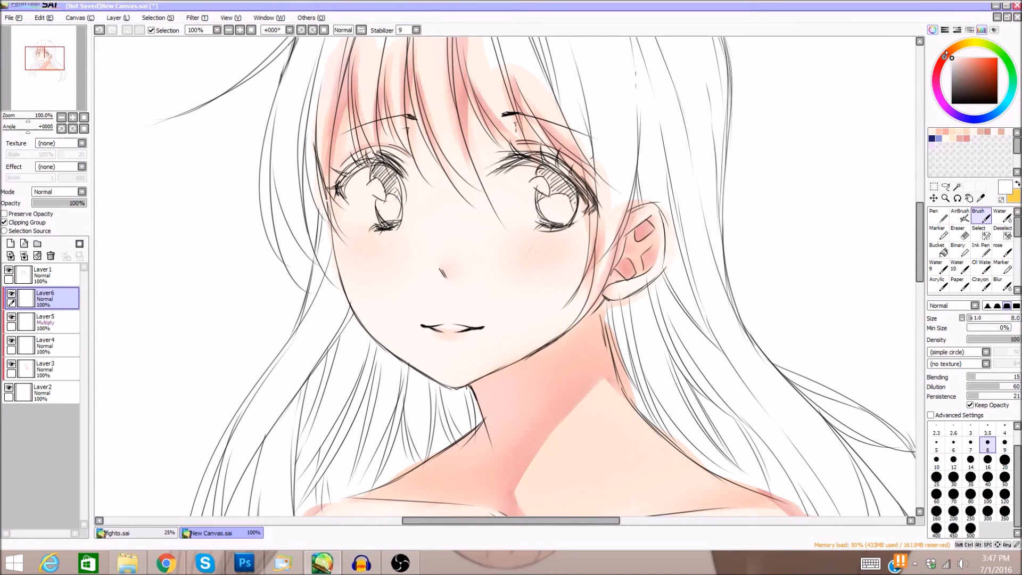
{"action": "left_click", "coordinate": [961, 216]}
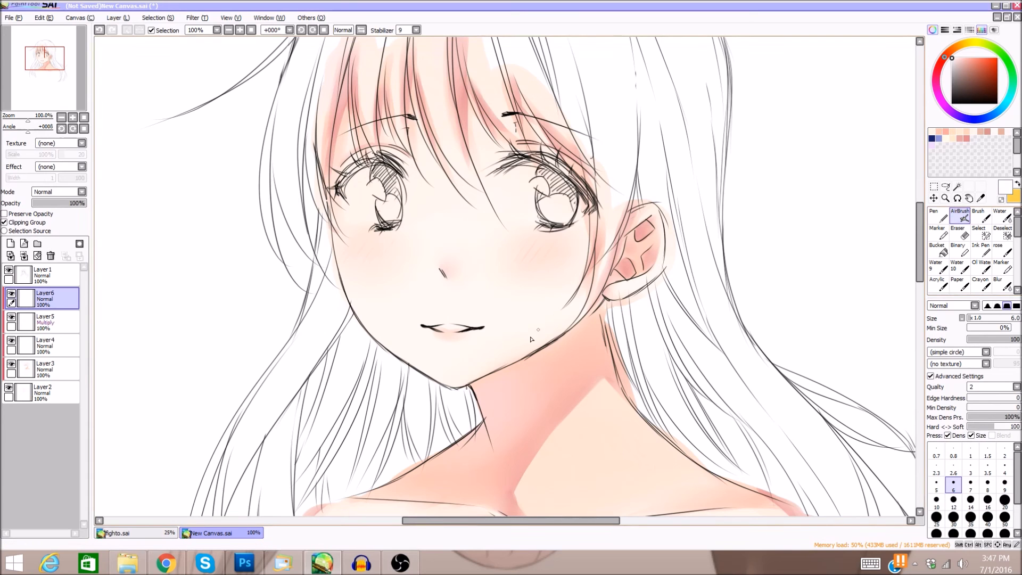
Dot small white highlights on both cheeks and on the nose, undoing and redoing misplaced dots.
{"action": "left_click", "coordinate": [241, 30]}
{"action": "left_click_drag", "start_coordinate": [44, 74], "coordinate": [43, 80]}
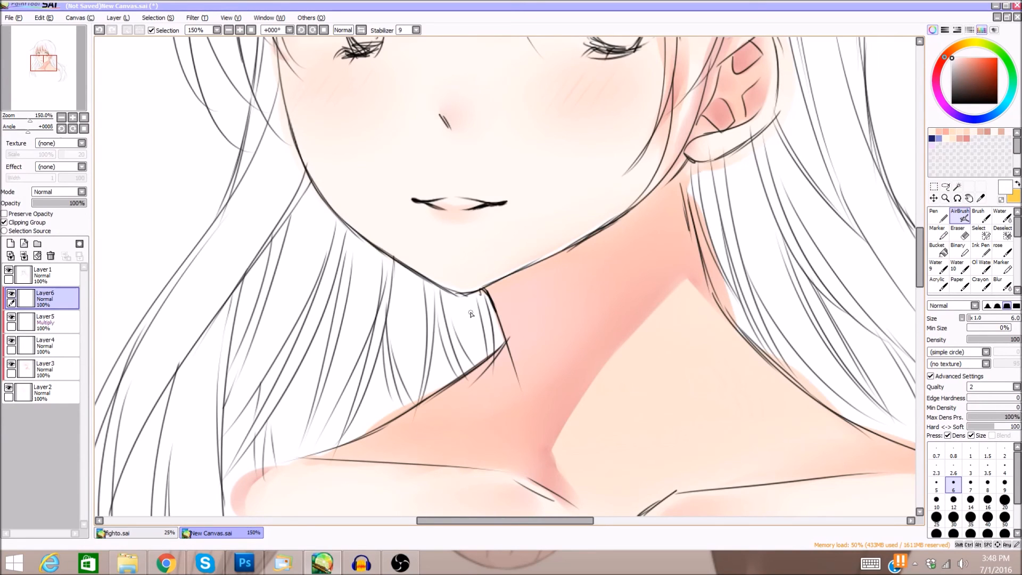
{"action": "scroll", "coordinate": [919, 301], "scroll_direction": "up", "scroll_amount": 3}
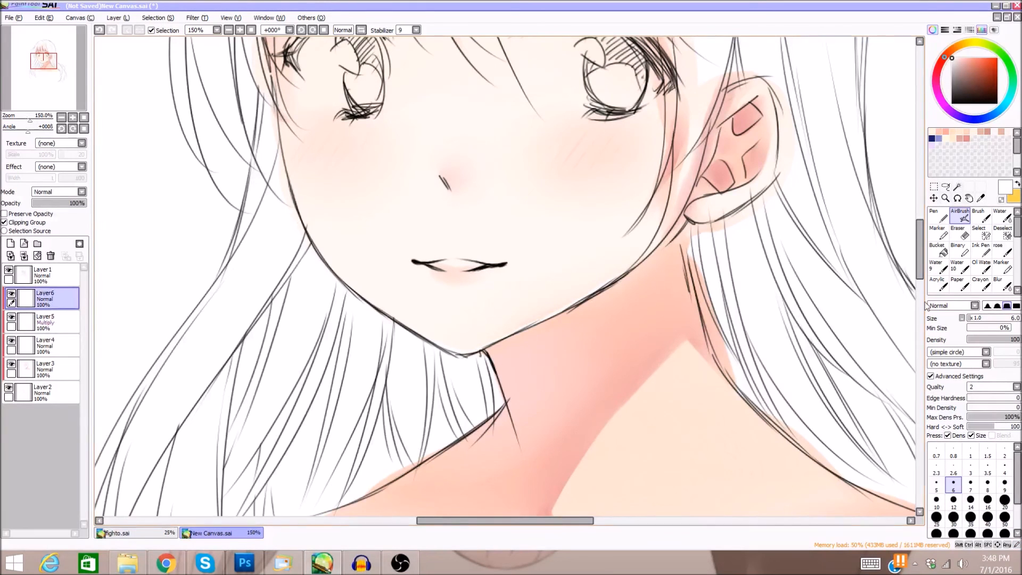
{"action": "left_click_drag", "start_coordinate": [921, 281], "coordinate": [924, 266]}
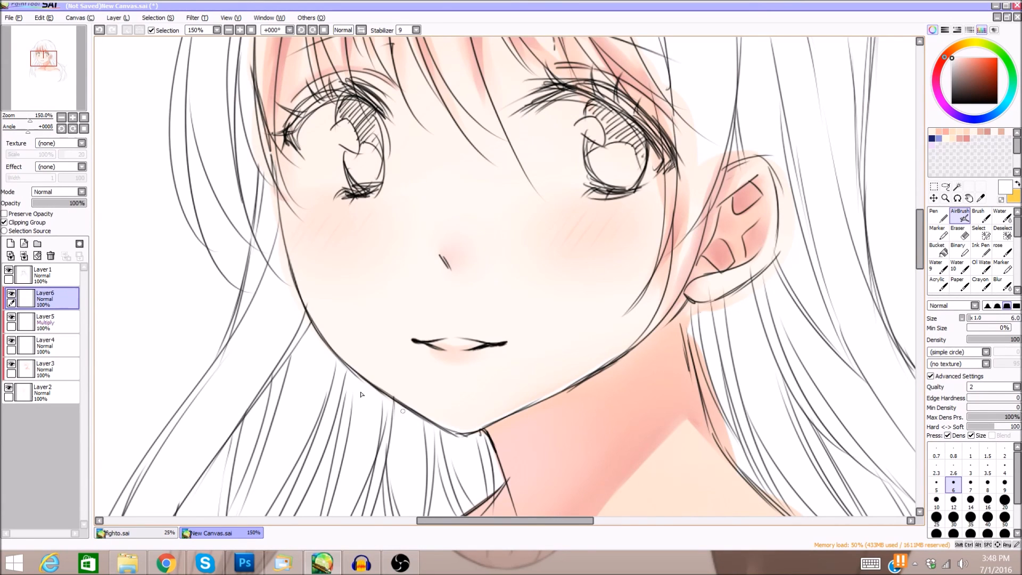
{"action": "left_click", "coordinate": [557, 213]}
{"action": "left_click", "coordinate": [311, 216]}
{"action": "left_click", "coordinate": [99, 30]}
{"action": "left_click", "coordinate": [312, 218]}
{"action": "left_click", "coordinate": [98, 30]}
{"action": "left_click_drag", "start_coordinate": [446, 248], "coordinate": [446, 253]}
{"action": "left_click", "coordinate": [229, 32]}
{"action": "left_click", "coordinate": [229, 32]}
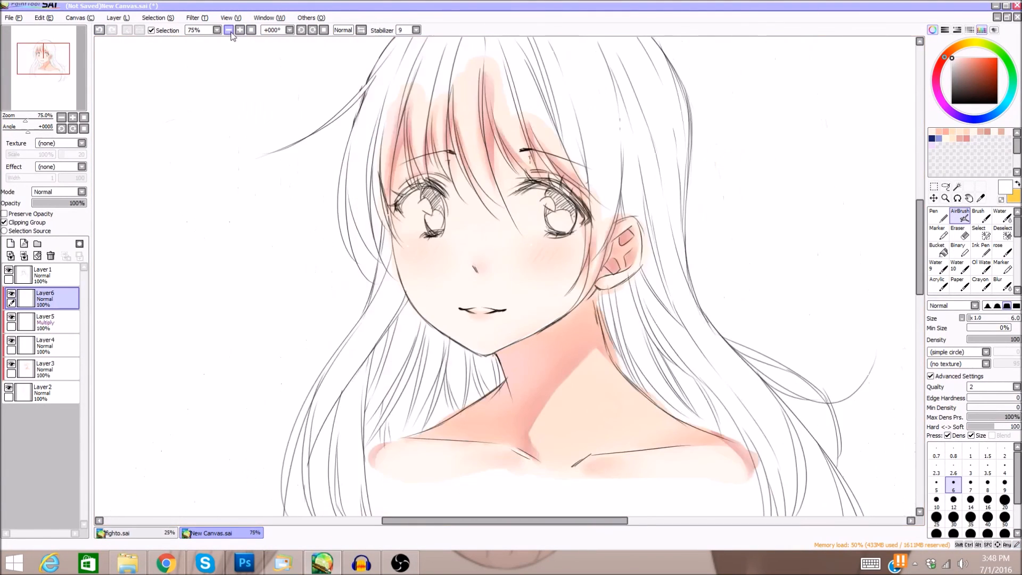
{"action": "left_click", "coordinate": [229, 32]}
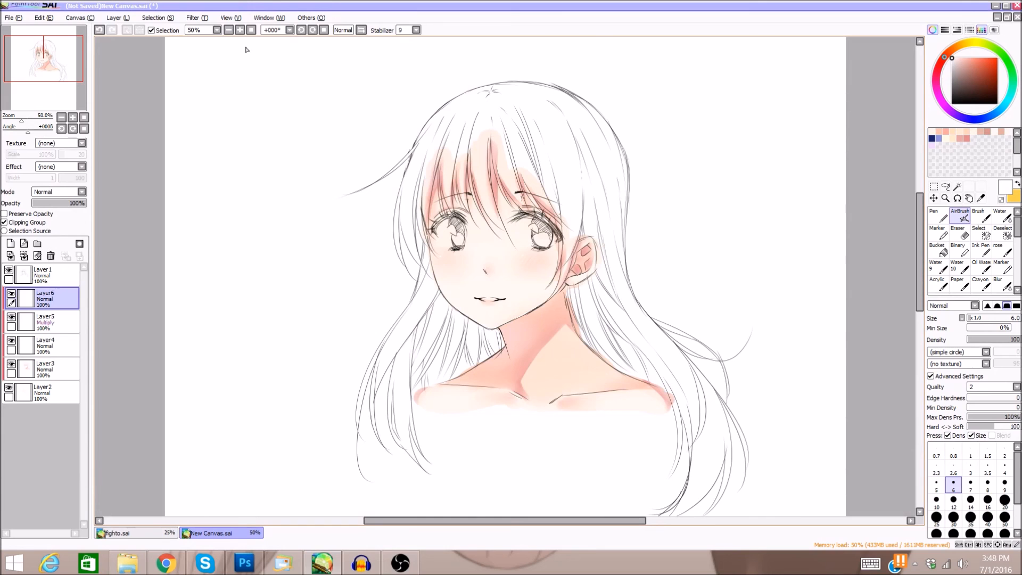
Add a small white highlight to the lips with the AirBrush at size 6.
{"action": "left_click", "coordinate": [243, 30]}
{"action": "left_click_drag", "start_coordinate": [49, 75], "coordinate": [54, 86]}
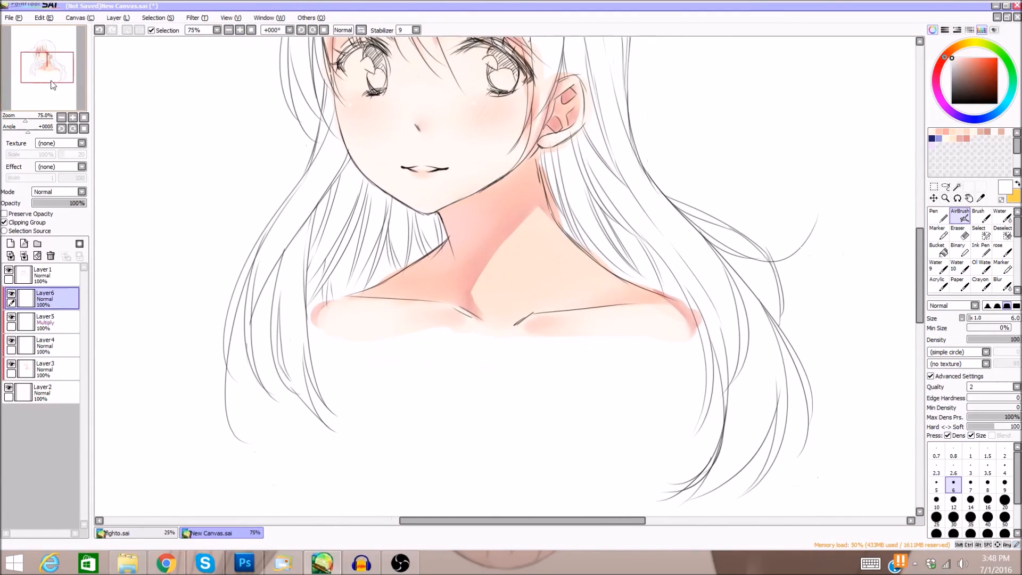
{"action": "left_click", "coordinate": [240, 31]}
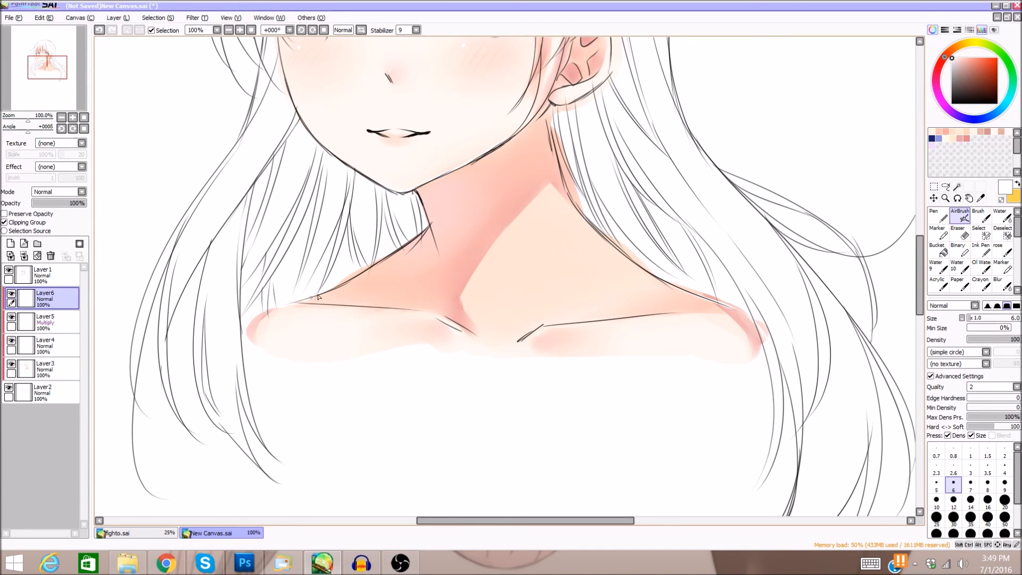
{"action": "left_click_drag", "start_coordinate": [918, 280], "coordinate": [921, 257]}
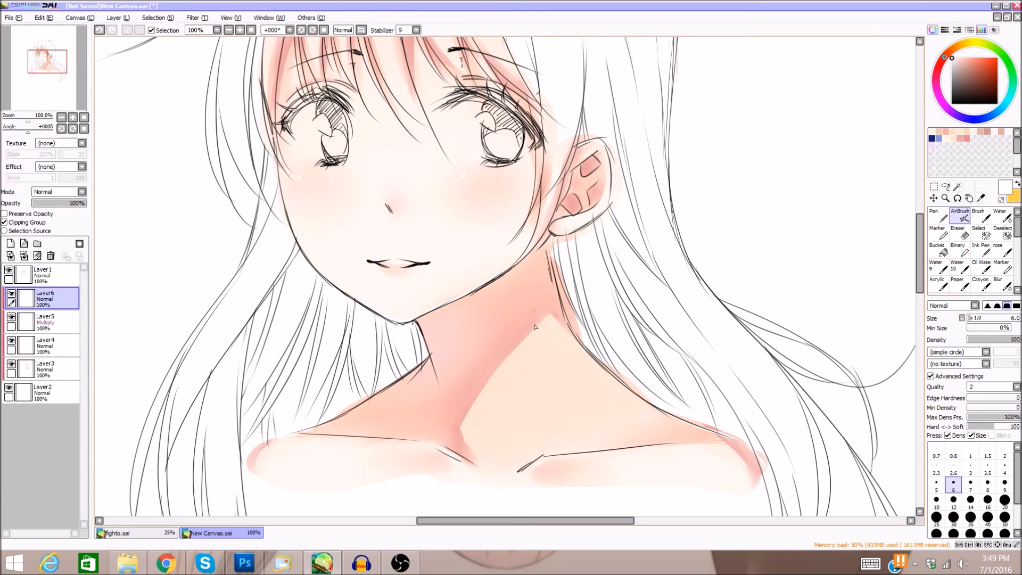
{"action": "scroll", "coordinate": [920, 269], "scroll_direction": "up", "scroll_amount": 1}
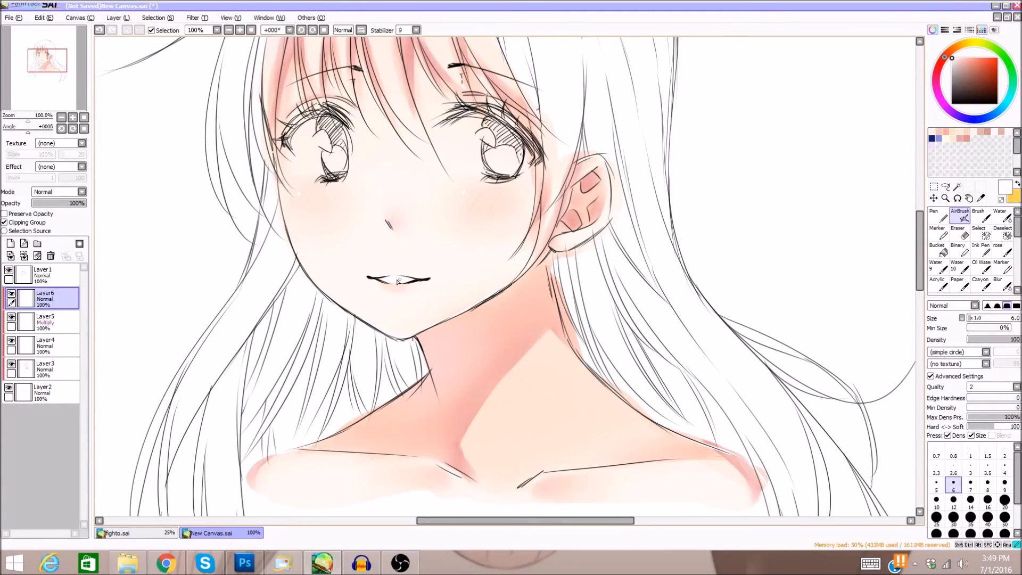
{"action": "left_click", "coordinate": [229, 30]}
{"action": "left_click", "coordinate": [228, 30]}
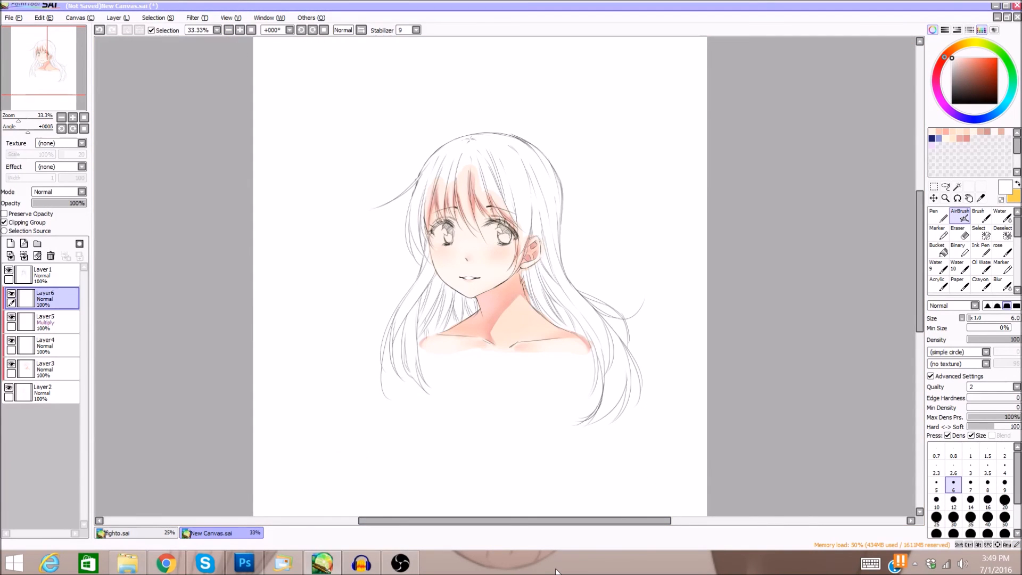
Soften the edge of the neck shadow on Layer3 using the Water brush at size 67 with transparent colour.
{"action": "left_click", "coordinate": [1001, 217]}
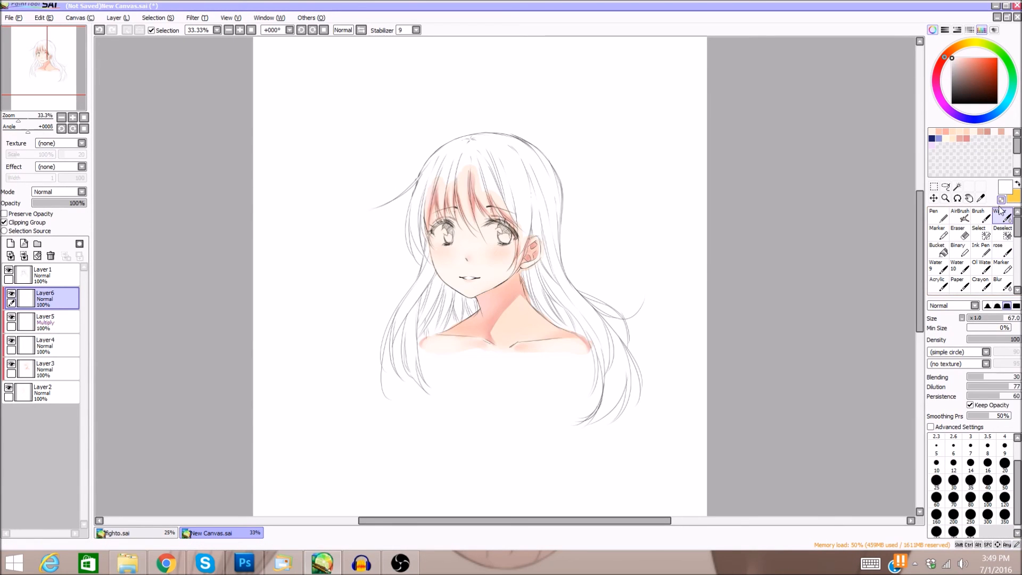
{"action": "left_click", "coordinate": [240, 30]}
{"action": "left_click", "coordinate": [239, 29]}
{"action": "left_click", "coordinate": [50, 367]}
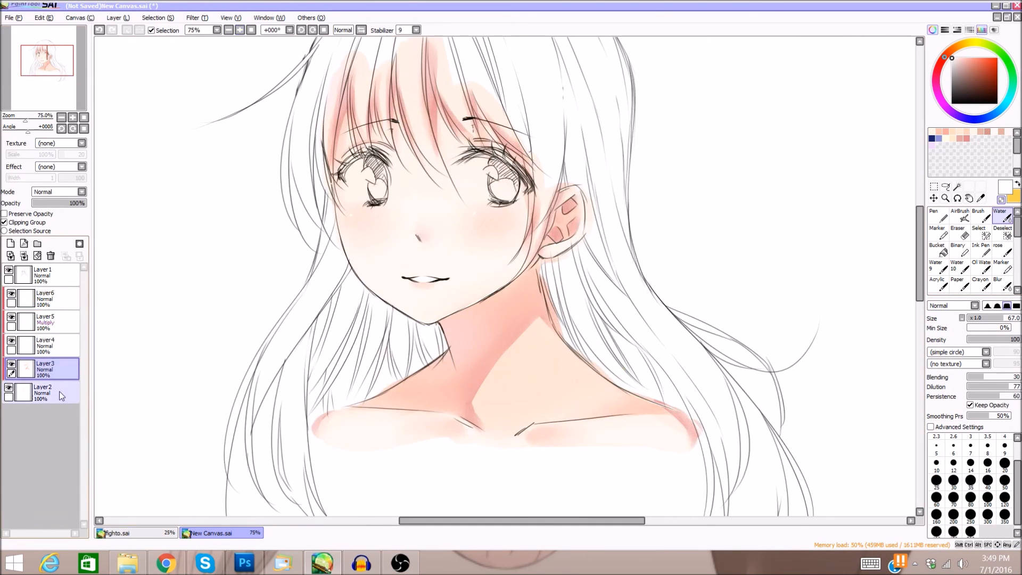
{"action": "mouse_move", "coordinate": [471, 391]}
{"action": "left_mouse_down"}
{"action": "mouse_move", "coordinate": [487, 433]}
{"action": "mouse_move", "coordinate": [474, 411]}
{"action": "mouse_move", "coordinate": [472, 423]}
{"action": "mouse_move", "coordinate": [460, 413]}
{"action": "mouse_move", "coordinate": [481, 424]}
{"action": "left_mouse_up"}
{"action": "left_click_drag", "start_coordinate": [473, 416], "coordinate": [482, 442]}
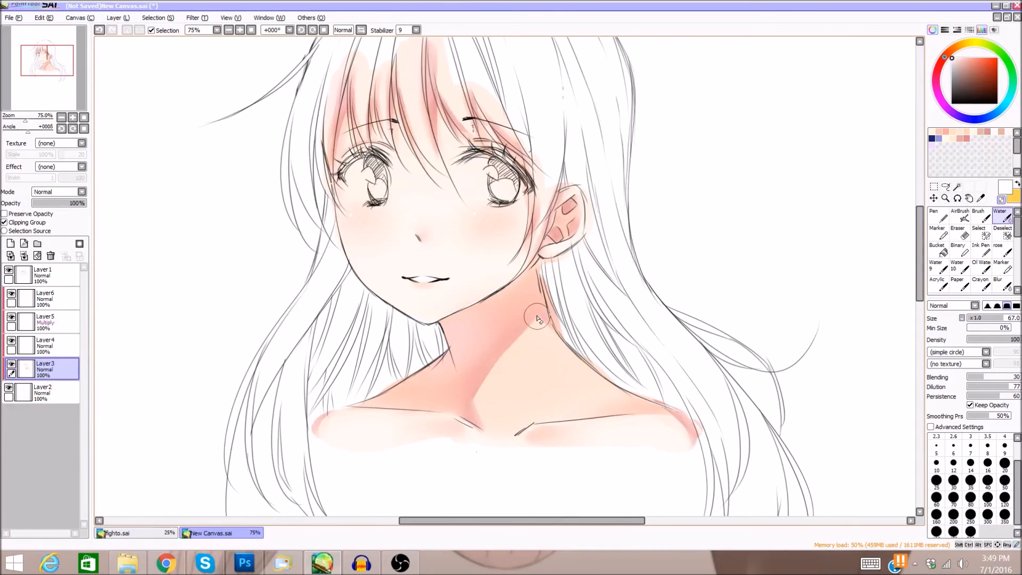
{"action": "left_click_drag", "start_coordinate": [544, 318], "coordinate": [560, 332]}
{"action": "left_click_drag", "start_coordinate": [473, 398], "coordinate": [472, 417]}
{"action": "left_click_drag", "start_coordinate": [480, 377], "coordinate": [468, 414]}
{"action": "left_click", "coordinate": [229, 30]}
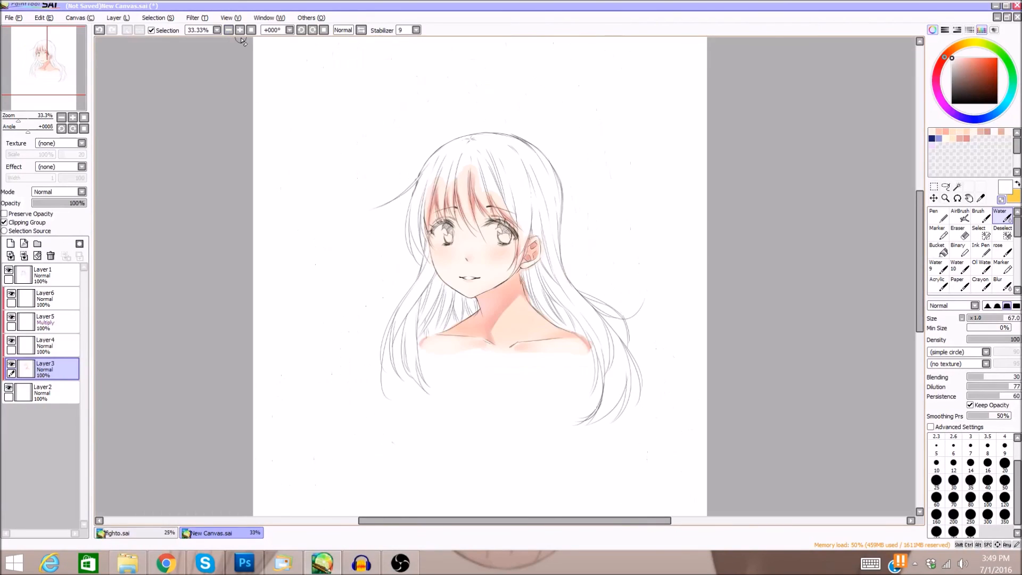
{"action": "left_click_drag", "start_coordinate": [539, 520], "coordinate": [535, 515]}
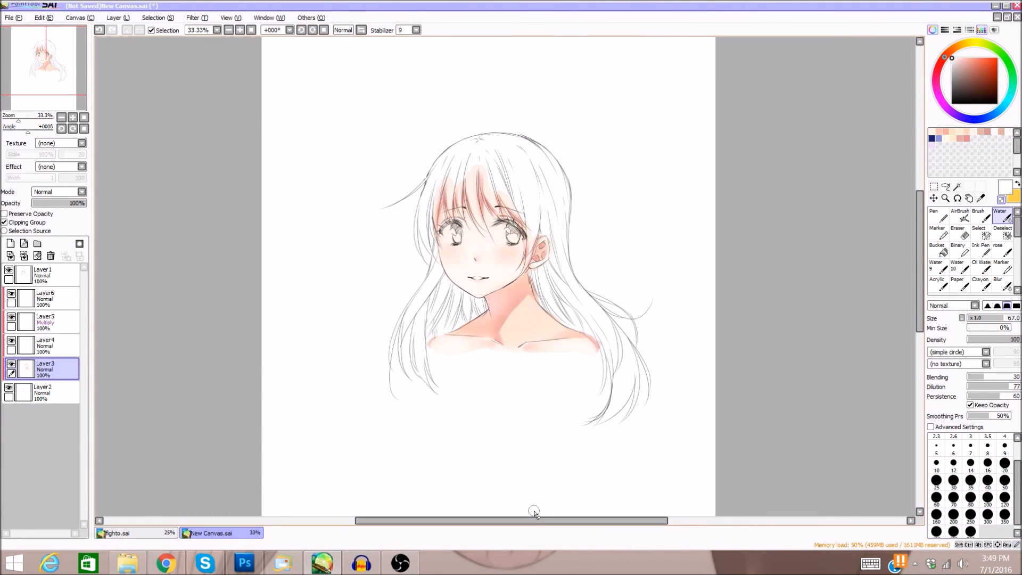